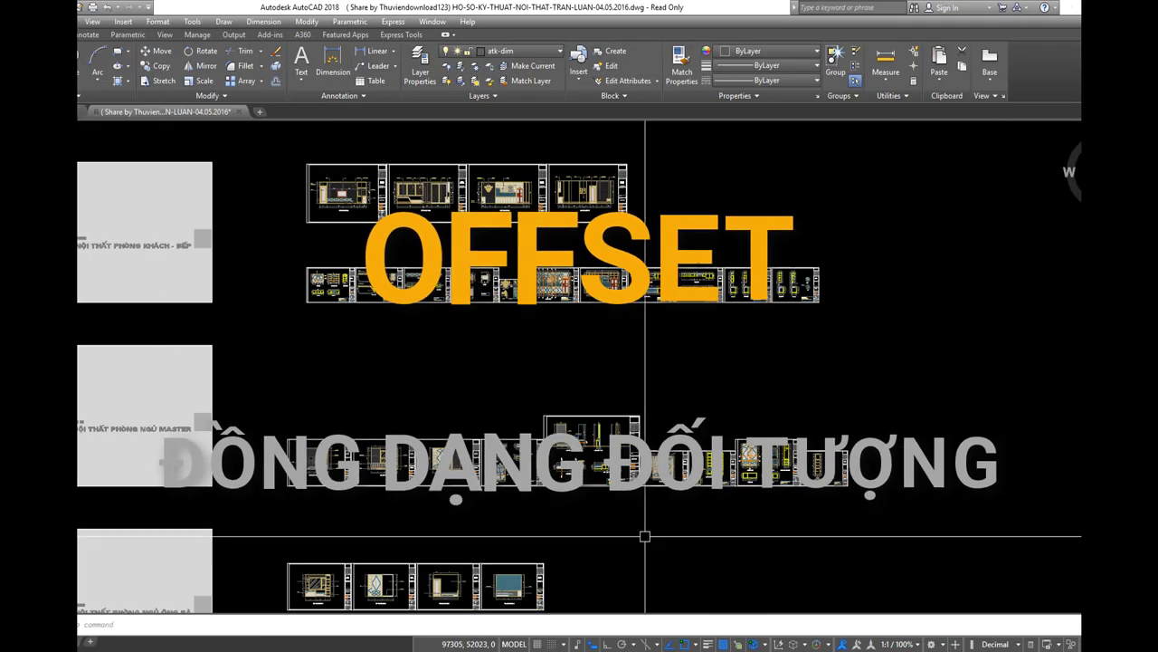
# Step: Zoom and nudge the 7.jpg command chart in Windows Photo Viewer to fit its tables
pyautogui.scroll(-2, 600, 481)
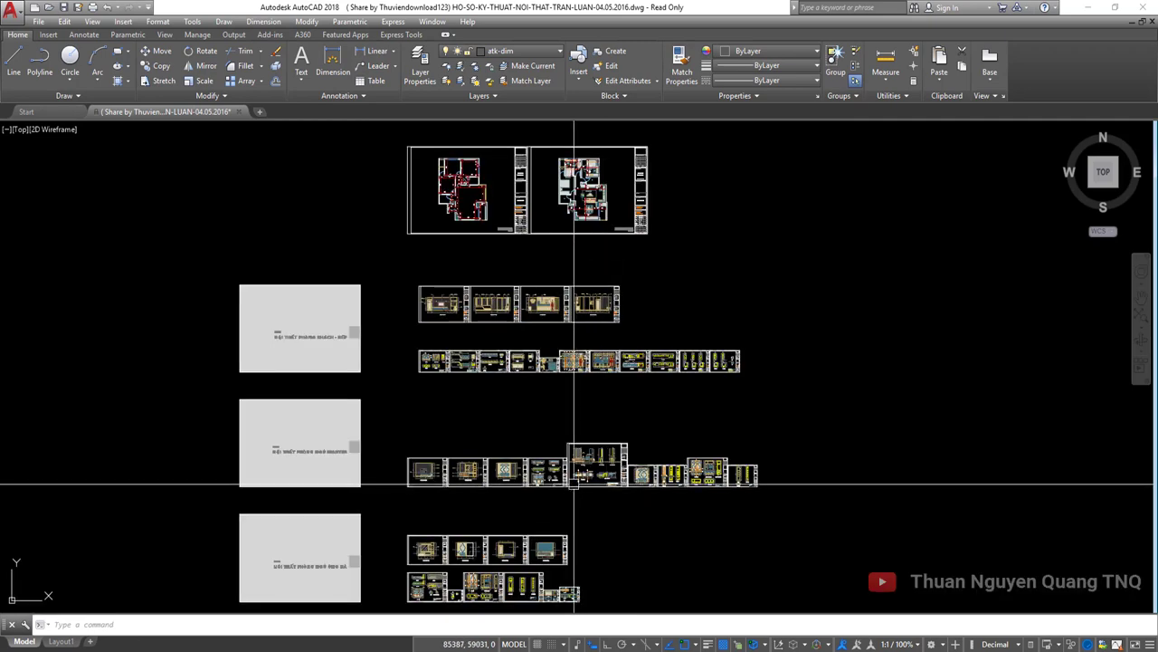
pyautogui.scroll(-3, 561, 453)
pyautogui.scroll(2, 453, 419)
pyautogui.scroll(3, 456, 517)
pyautogui.scroll(-2, 455, 517)
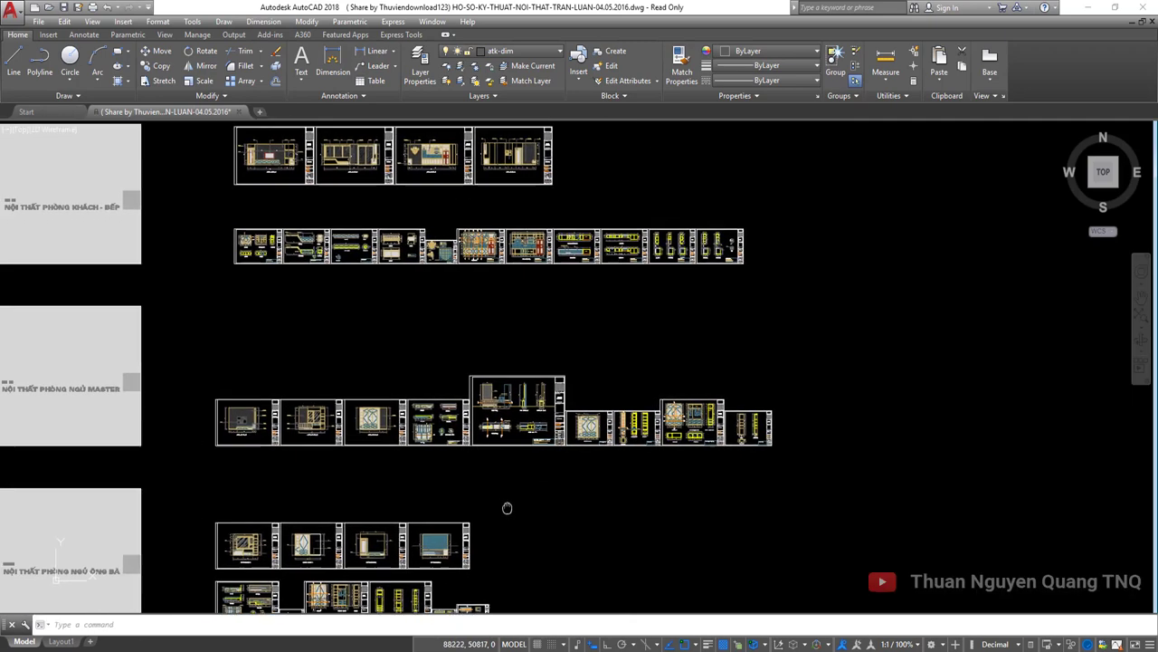
pyautogui.scroll(-2, 509, 479)
pyautogui.scroll(-1, 480, 433)
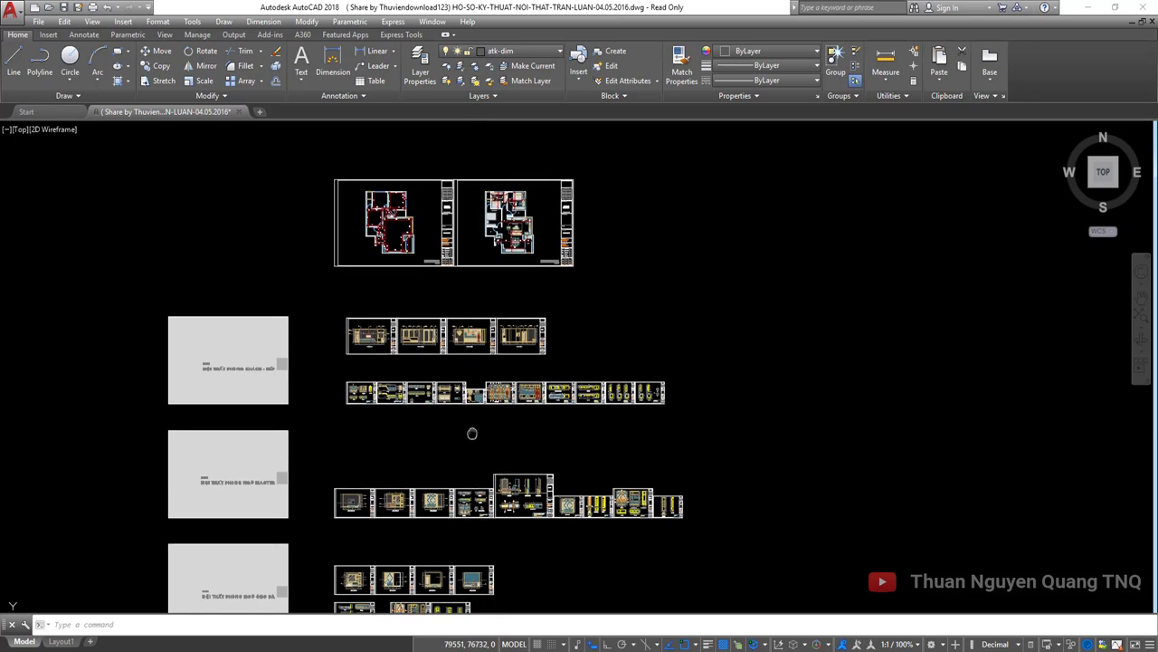
pyautogui.moveTo(486, 408); pyautogui.dragTo(527, 413, button='middle')
pyautogui.scroll(1, 528, 413)
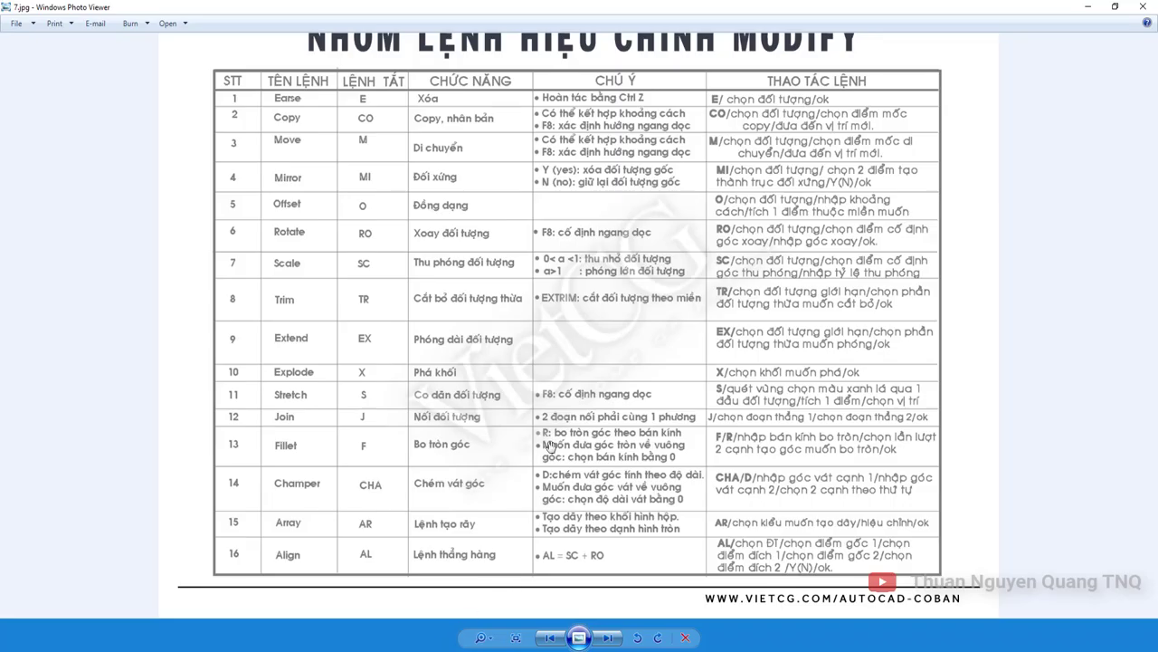
pyautogui.scroll(-3, 571, 421)
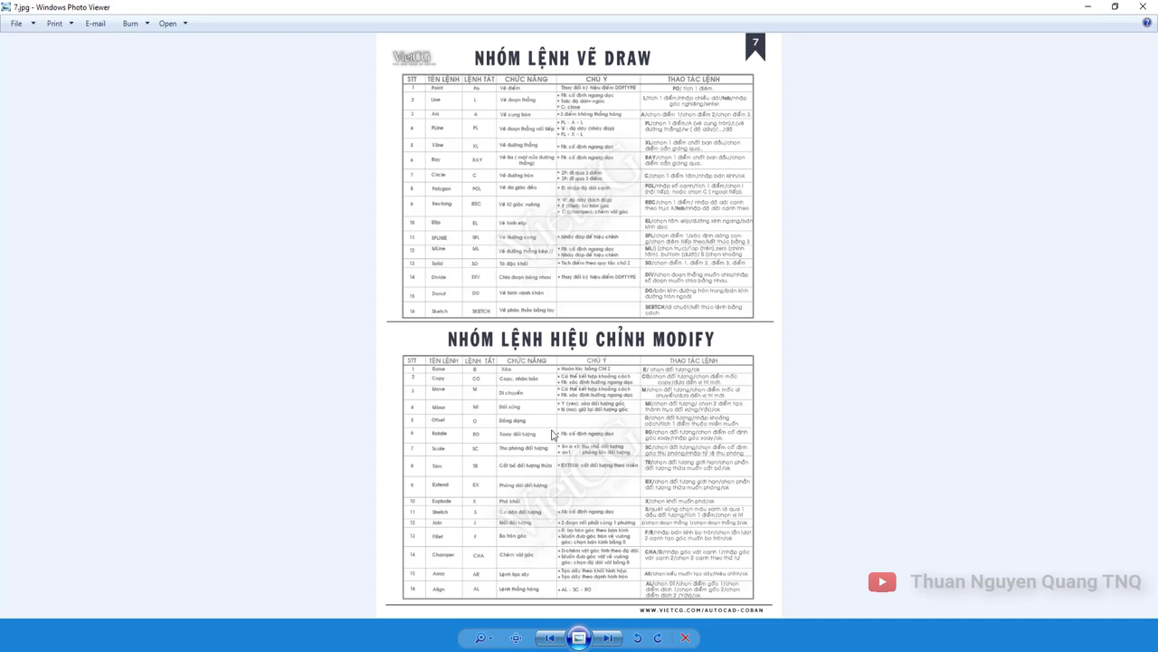
# Step: Enlarge the chart, dismiss ZoomIt options, and bring the full MODIFY table (Erase to Align) into view
pyautogui.scroll(1, 549, 419)
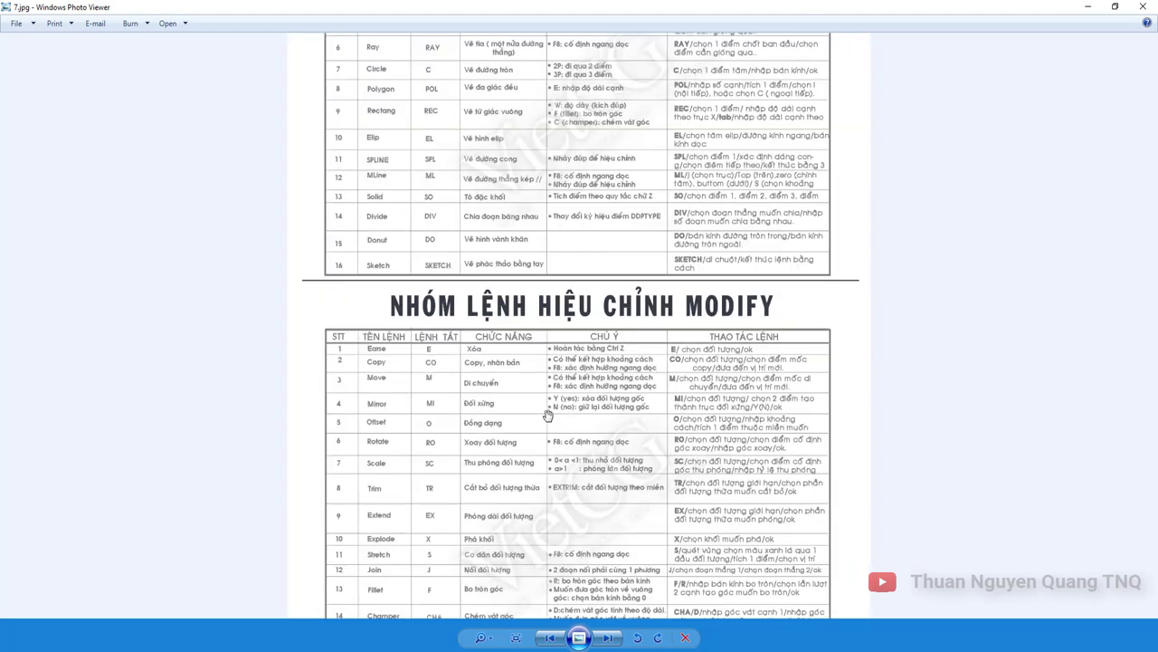
pyautogui.scroll(1, 549, 419)
pyautogui.scroll(1, 558, 467)
pyautogui.scroll(1, 566, 338)
pyautogui.moveTo(566, 337); pyautogui.dragTo(566, 316)
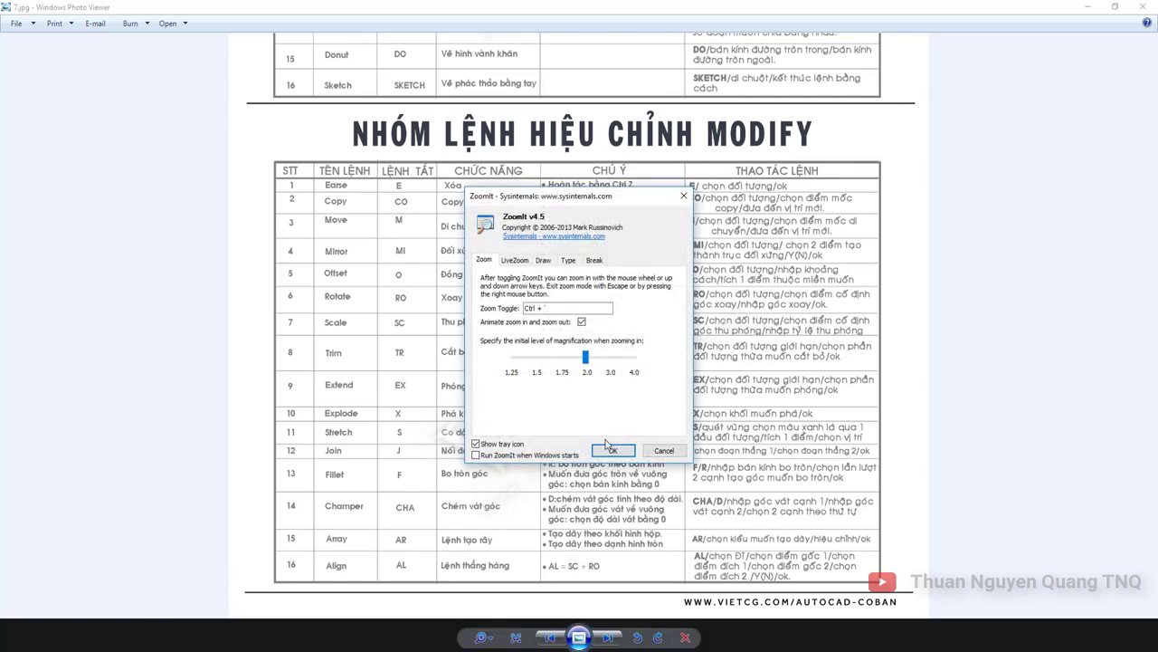
pyautogui.click(610, 449)
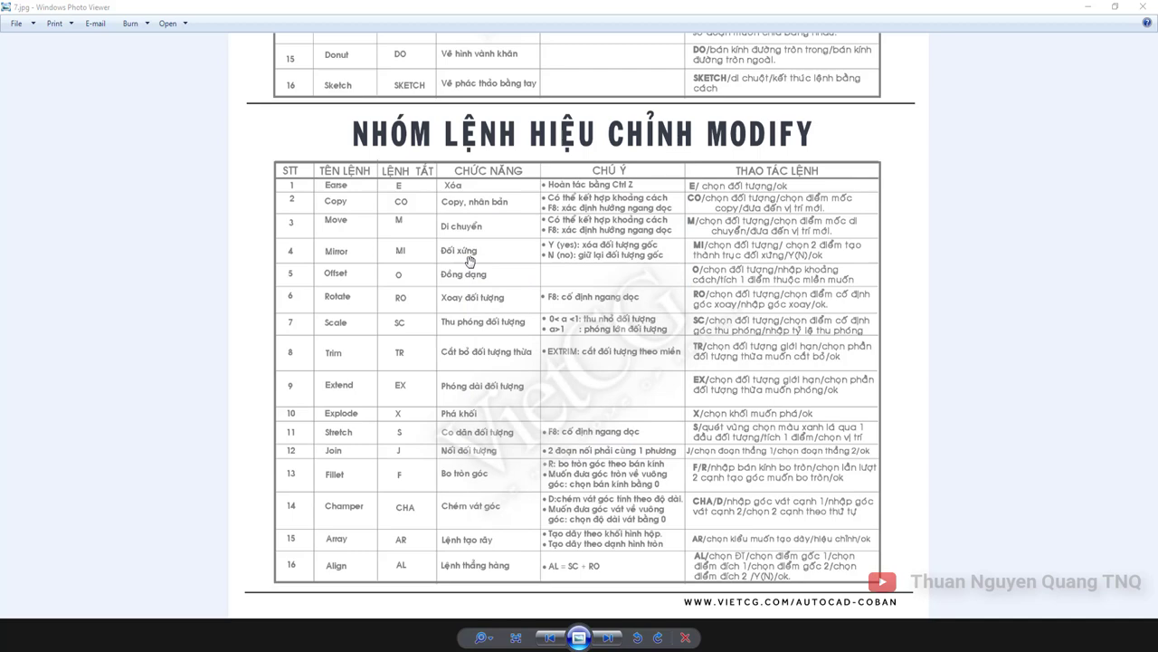
pyautogui.moveTo(490, 122)
pyautogui.mouseDown()
pyautogui.moveTo(498, 496)
pyautogui.moveTo(502, 271)
pyautogui.mouseUp()
pyautogui.moveTo(568, 500); pyautogui.dragTo(542, 330)
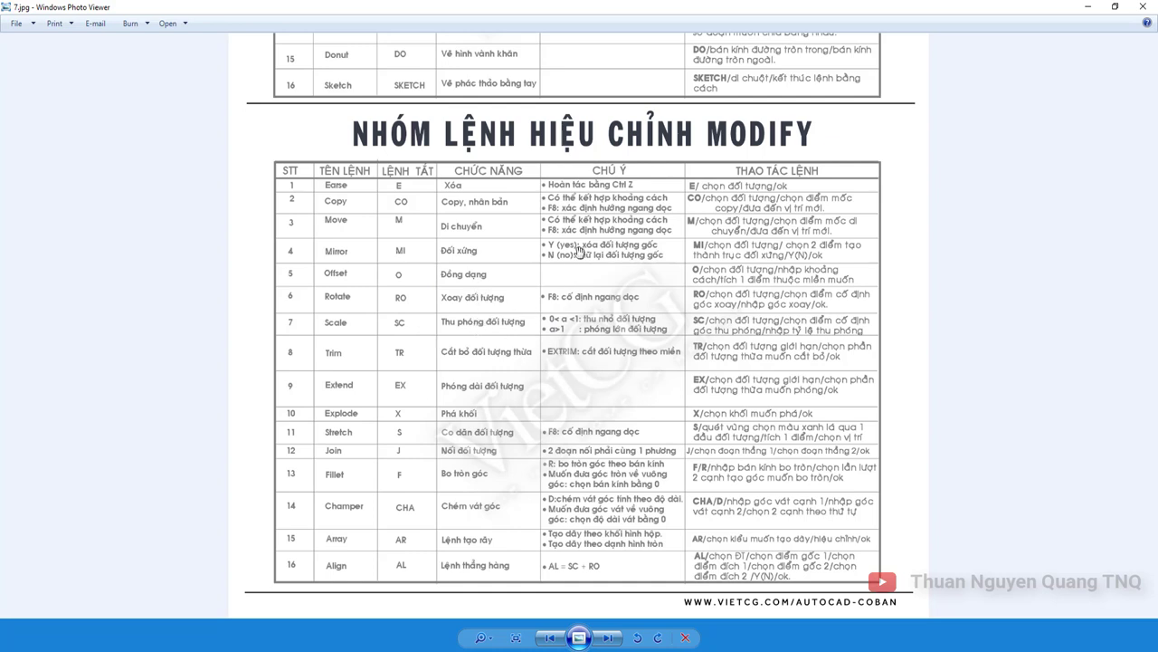
pyautogui.scroll(3, 580, 177)
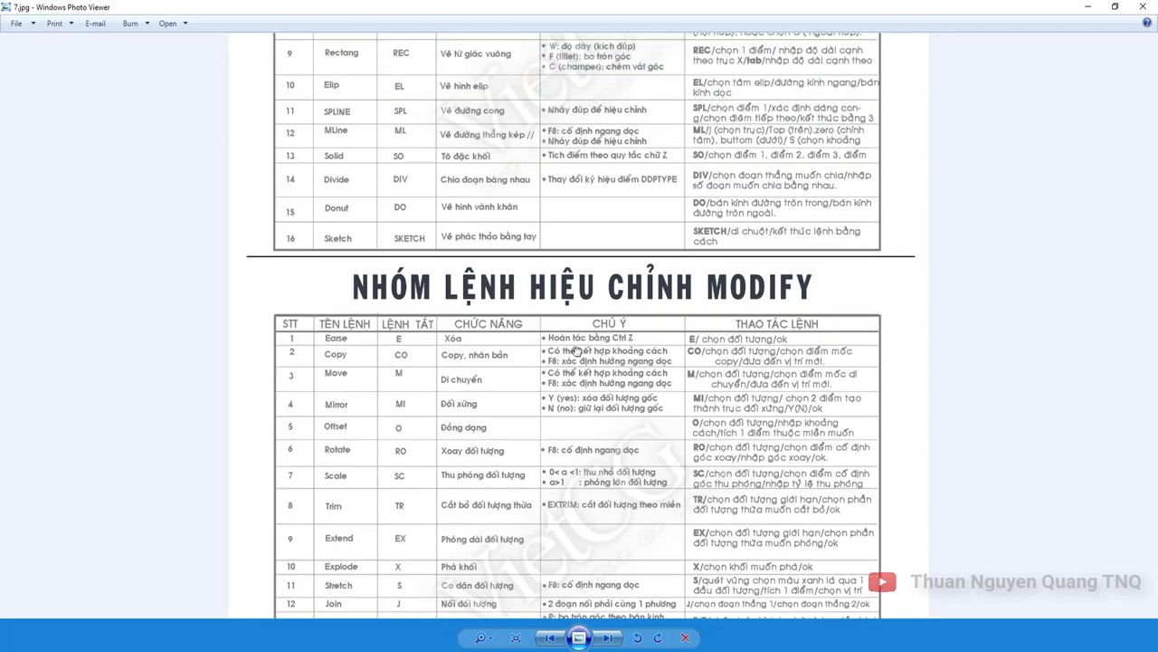
pyautogui.moveTo(552, 523)
pyautogui.mouseDown()
pyautogui.moveTo(543, 608)
pyautogui.moveTo(539, 378)
pyautogui.moveTo(590, 270)
pyautogui.mouseUp()
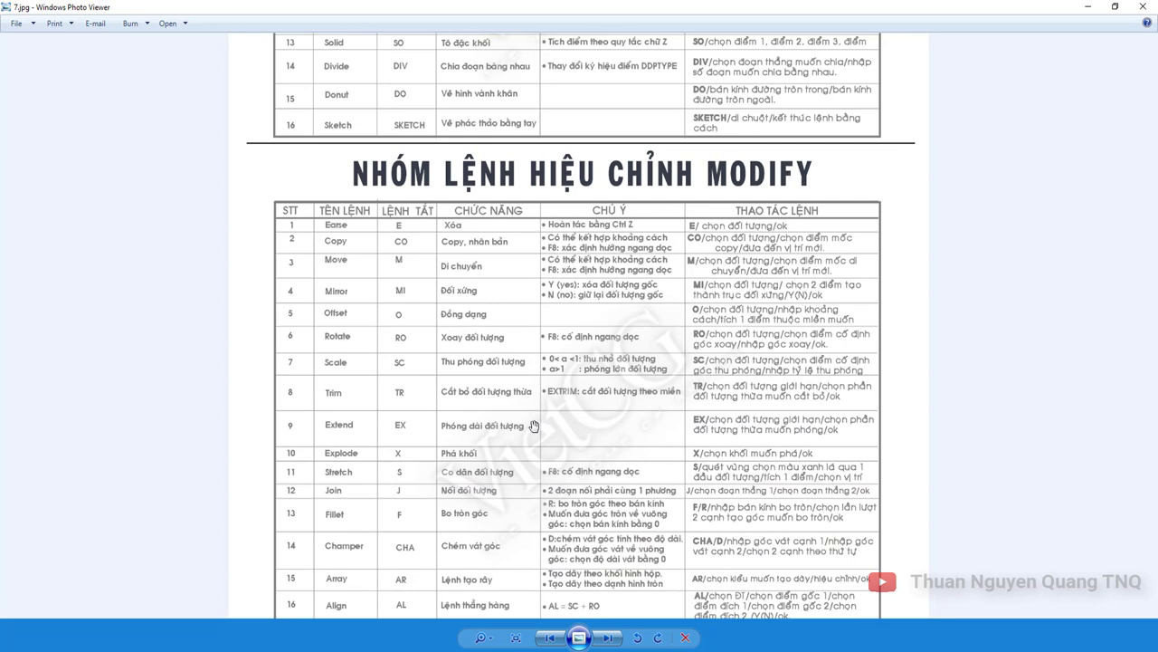
pyautogui.moveTo(534, 426); pyautogui.dragTo(534, 406)
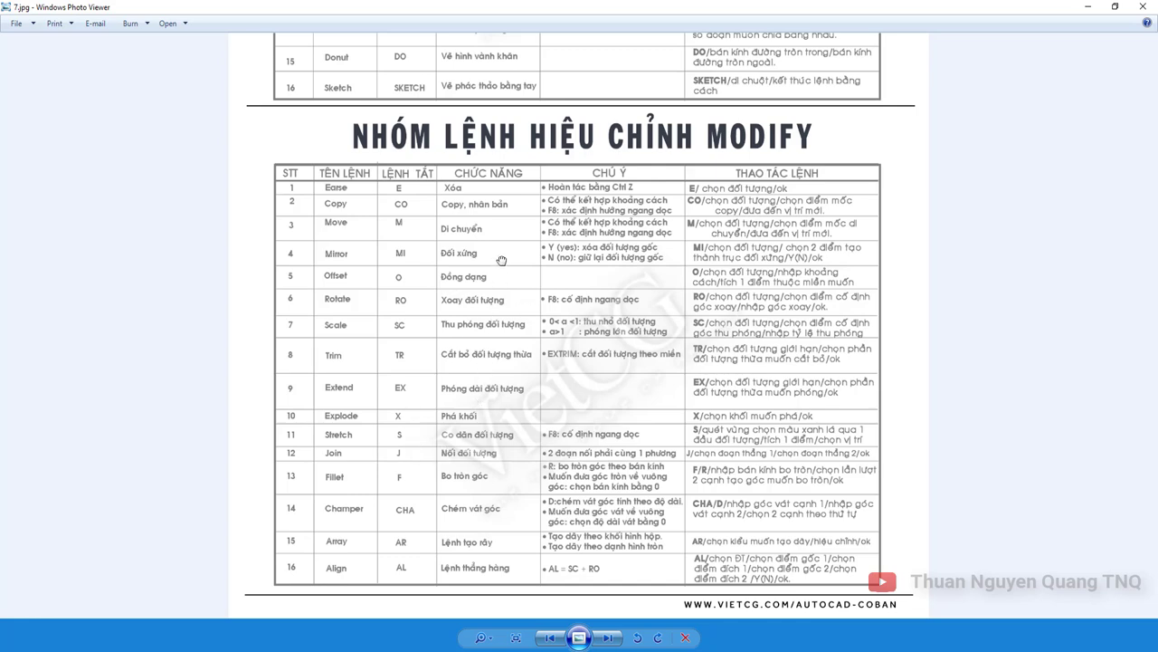
pyautogui.scroll(4, 502, 260)
pyautogui.scroll(-4, 462, 441)
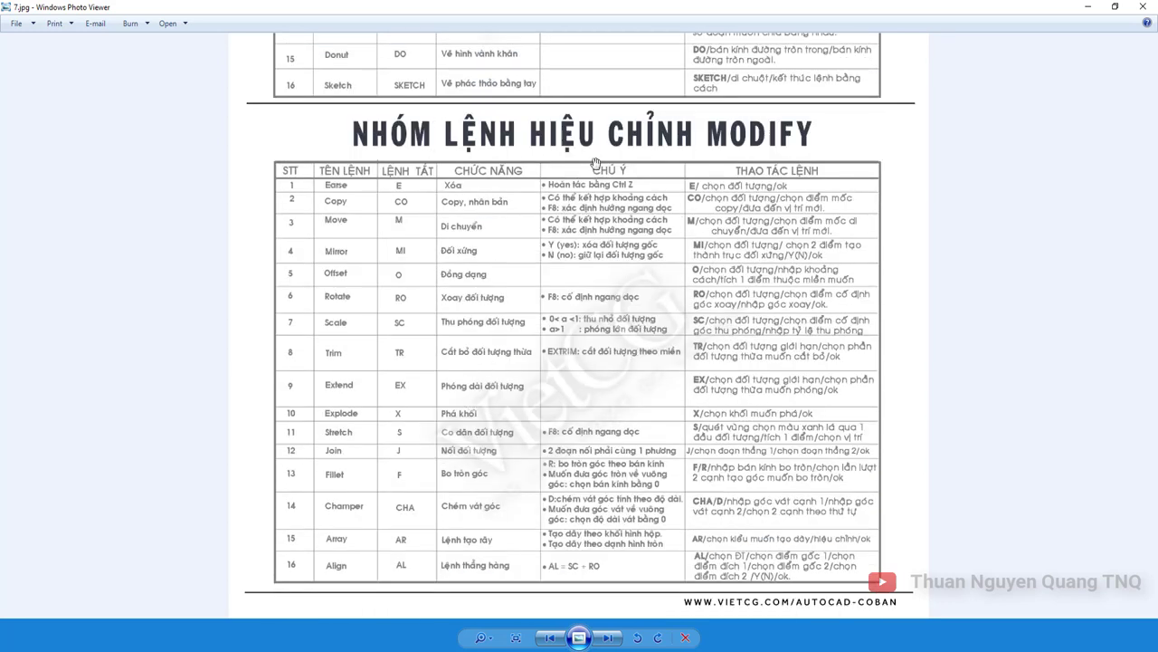
pyautogui.scroll(5, 593, 172)
pyautogui.scroll(-4, 561, 251)
pyautogui.scroll(-3, 525, 412)
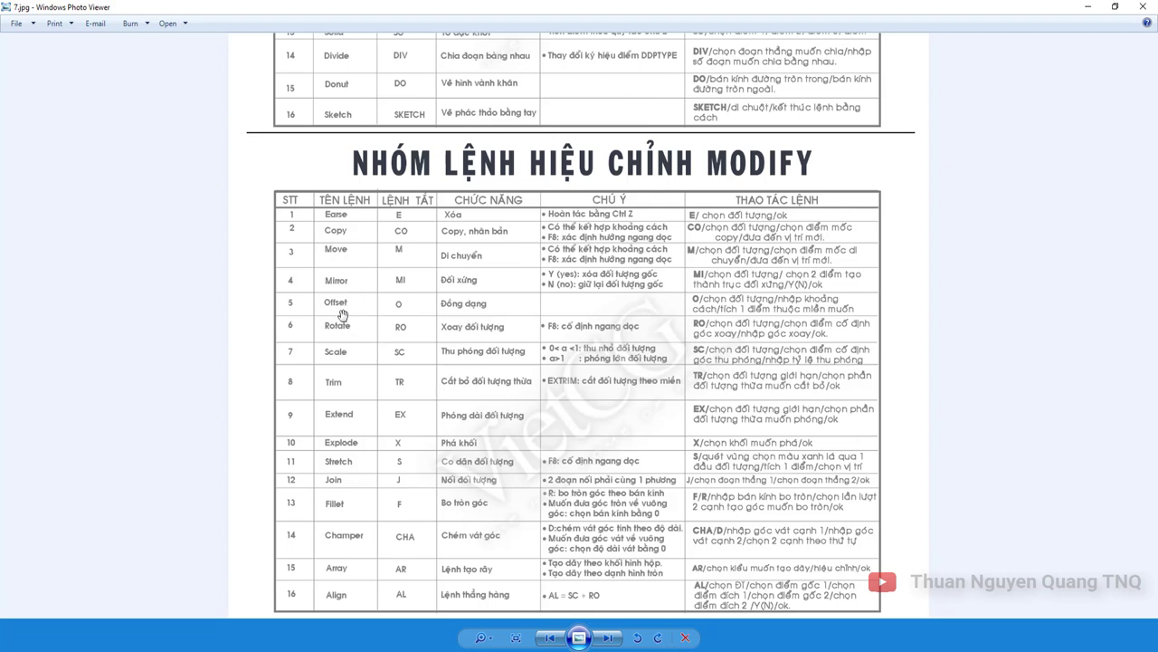
pyautogui.scroll(-5, 453, 272)
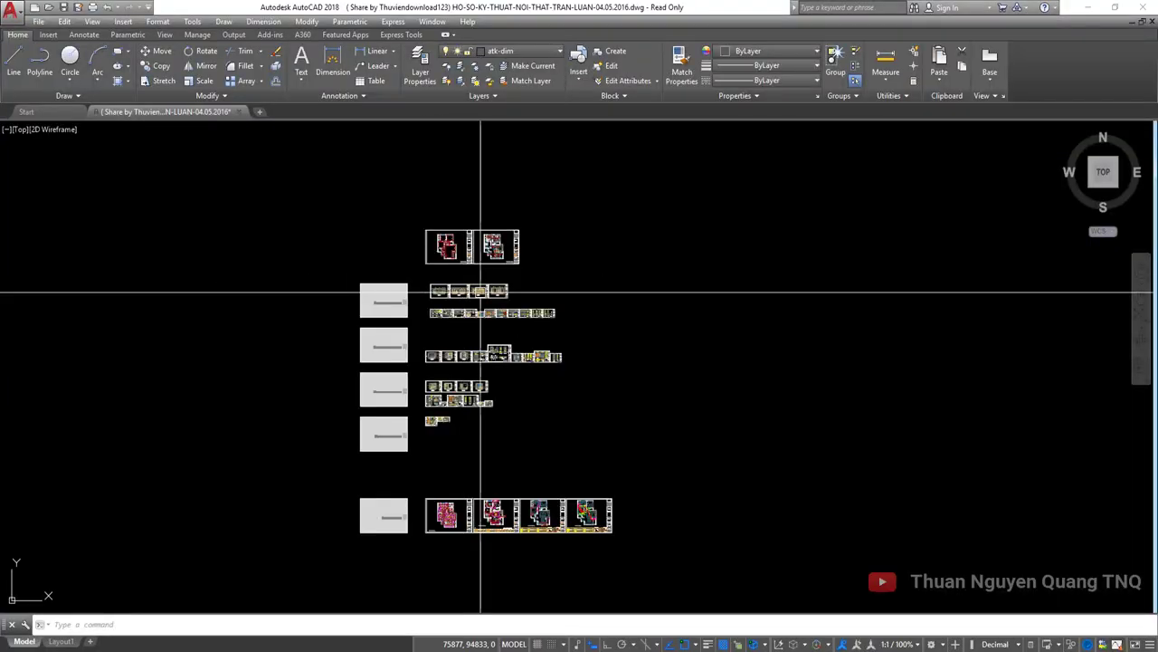
pyautogui.scroll(1, 435, 339)
pyautogui.scroll(5, 454, 335)
pyautogui.moveTo(454, 336); pyautogui.dragTo(287, 381, button='middle')
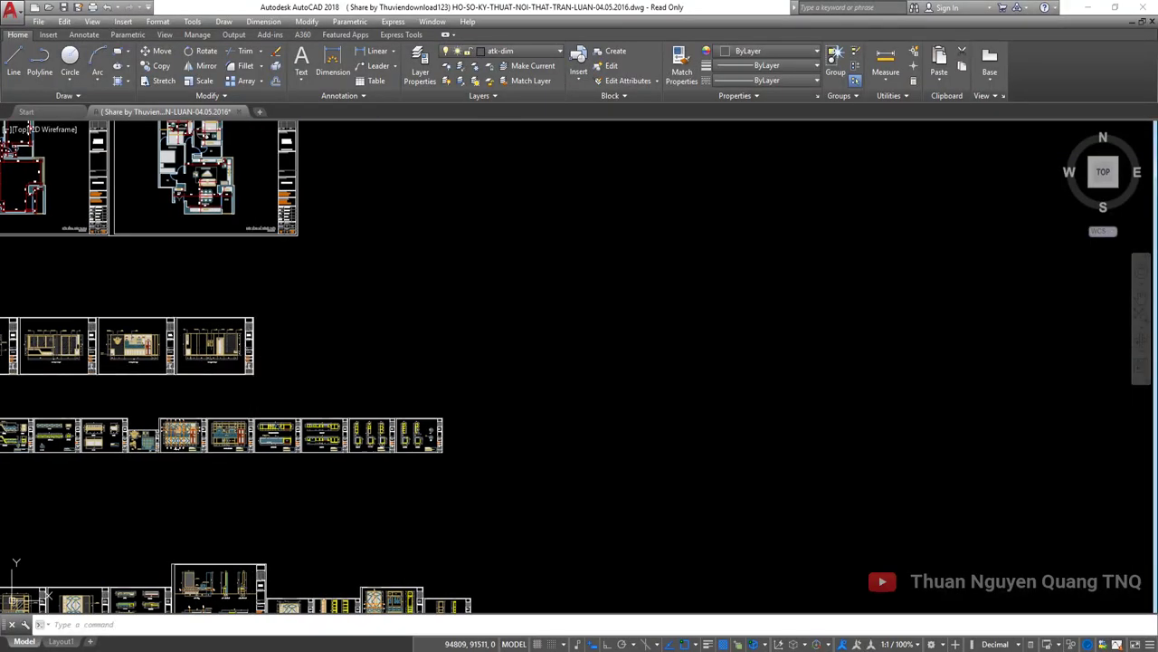
pyautogui.scroll(2, 263, 362)
pyautogui.scroll(2, 244, 348)
pyautogui.moveTo(243, 347); pyautogui.dragTo(307, 380, button='middle')
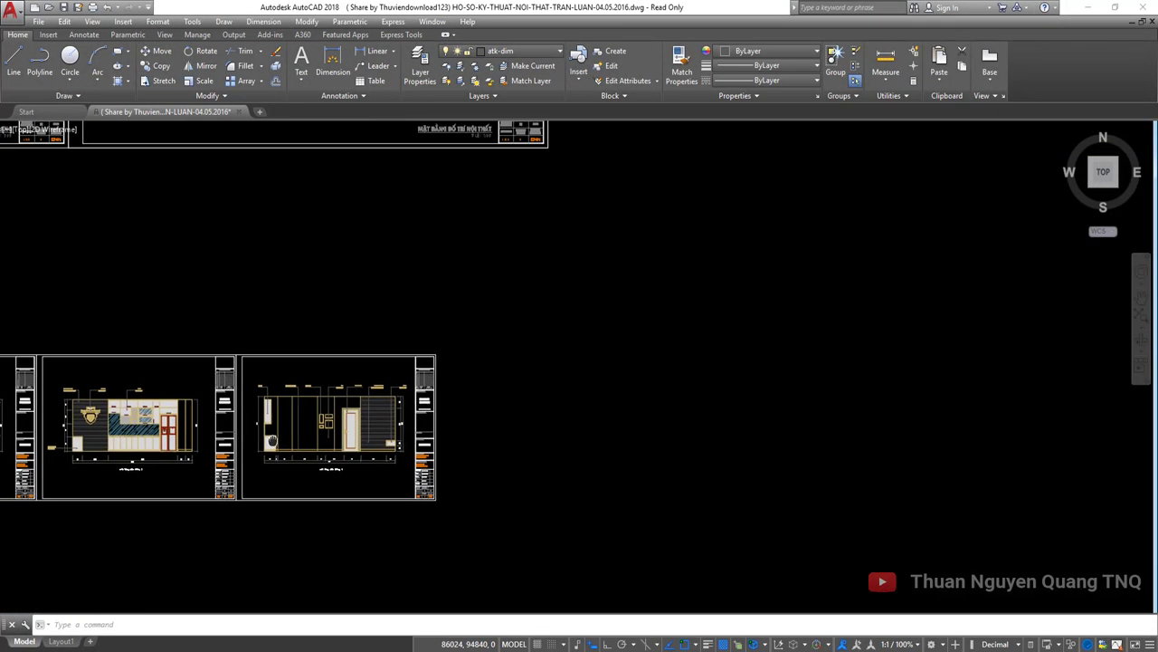
pyautogui.scroll(-5, 314, 344)
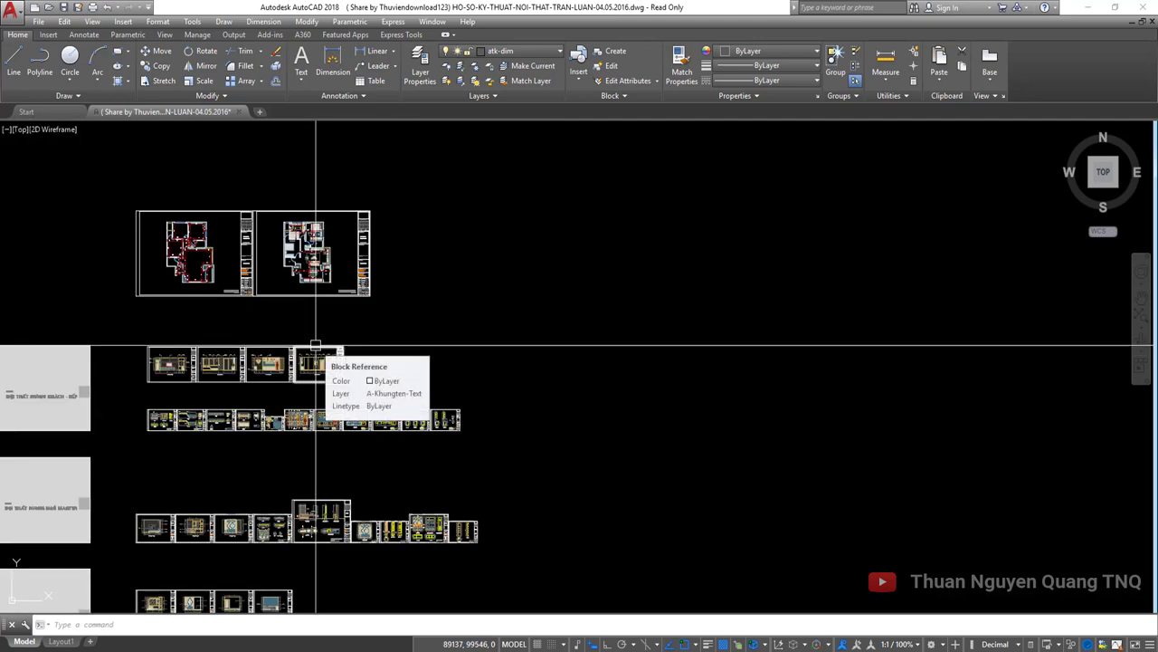
pyautogui.scroll(4, 465, 383)
pyautogui.scroll(-4, 440, 478)
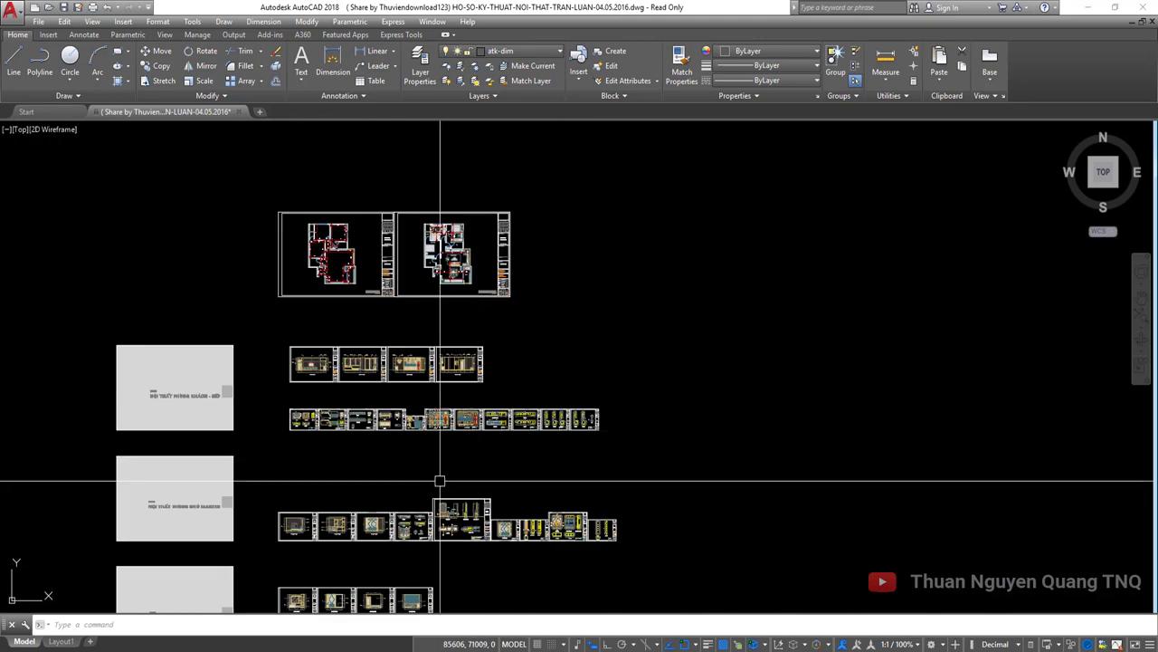
pyautogui.scroll(4, 470, 422)
pyautogui.scroll(3, 471, 421)
pyautogui.scroll(4, 412, 312)
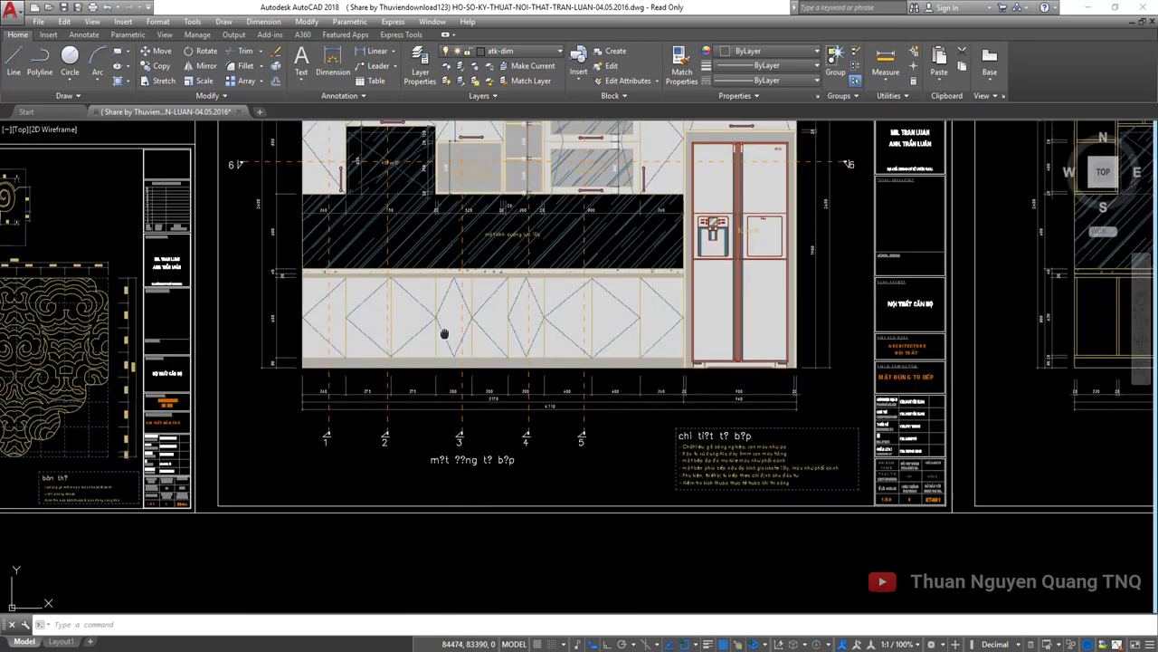
pyautogui.scroll(4, 398, 281)
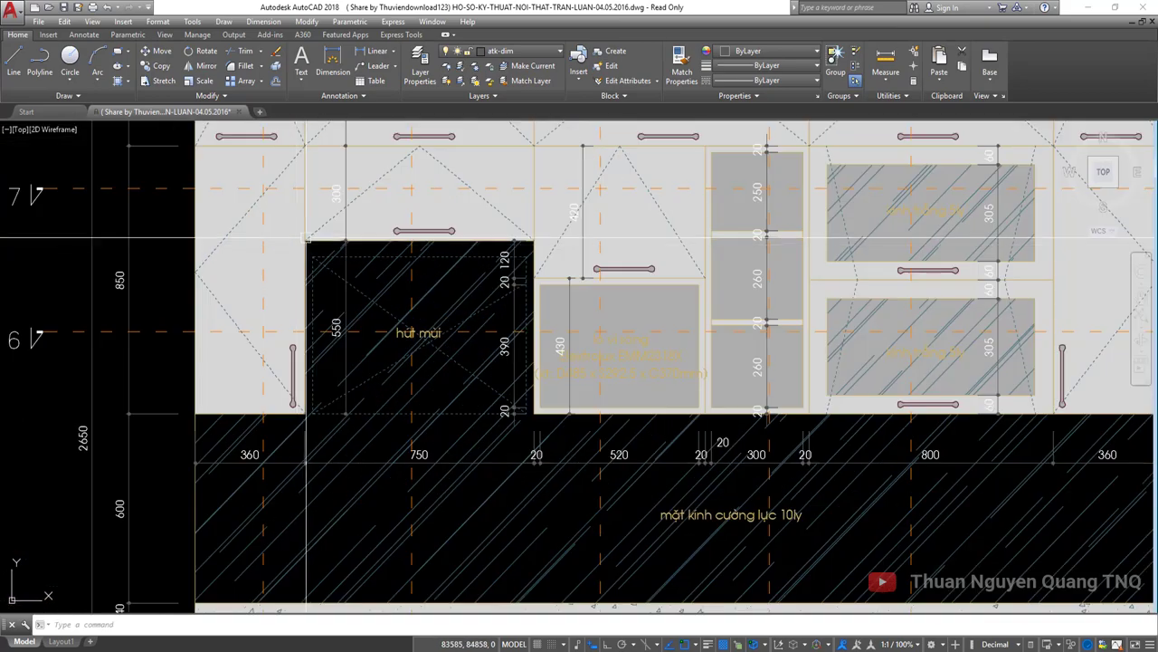
pyautogui.moveTo(393, 265); pyautogui.dragTo(208, 372, button='middle')
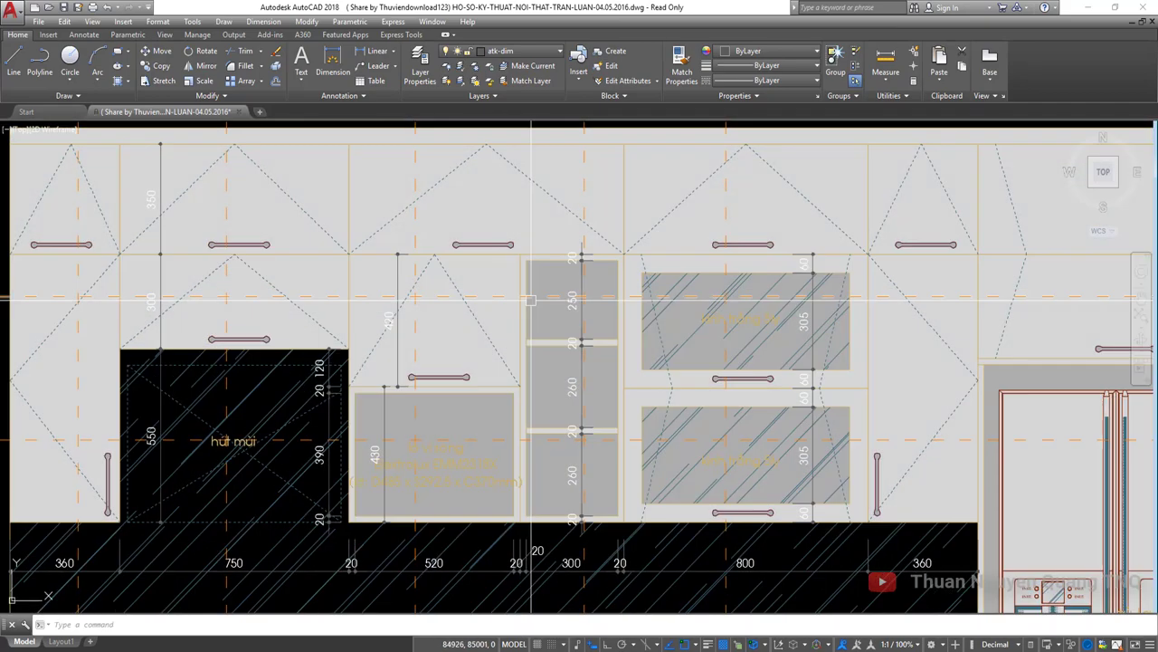
pyautogui.scroll(-4, 531, 299)
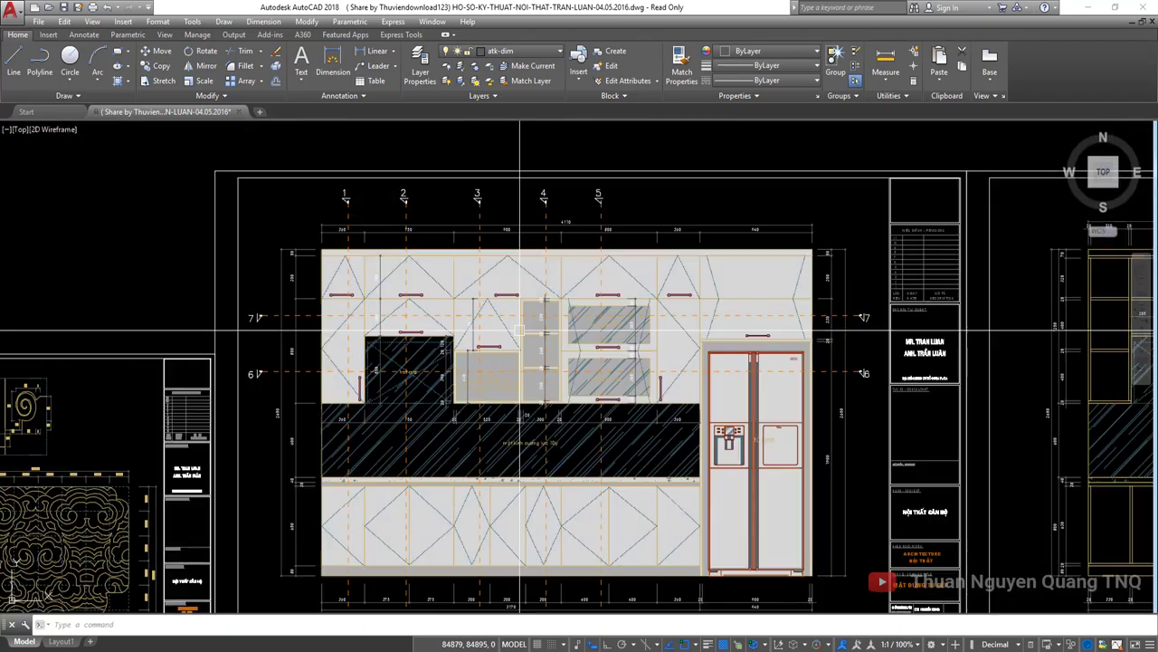
pyautogui.scroll(-6, 521, 311)
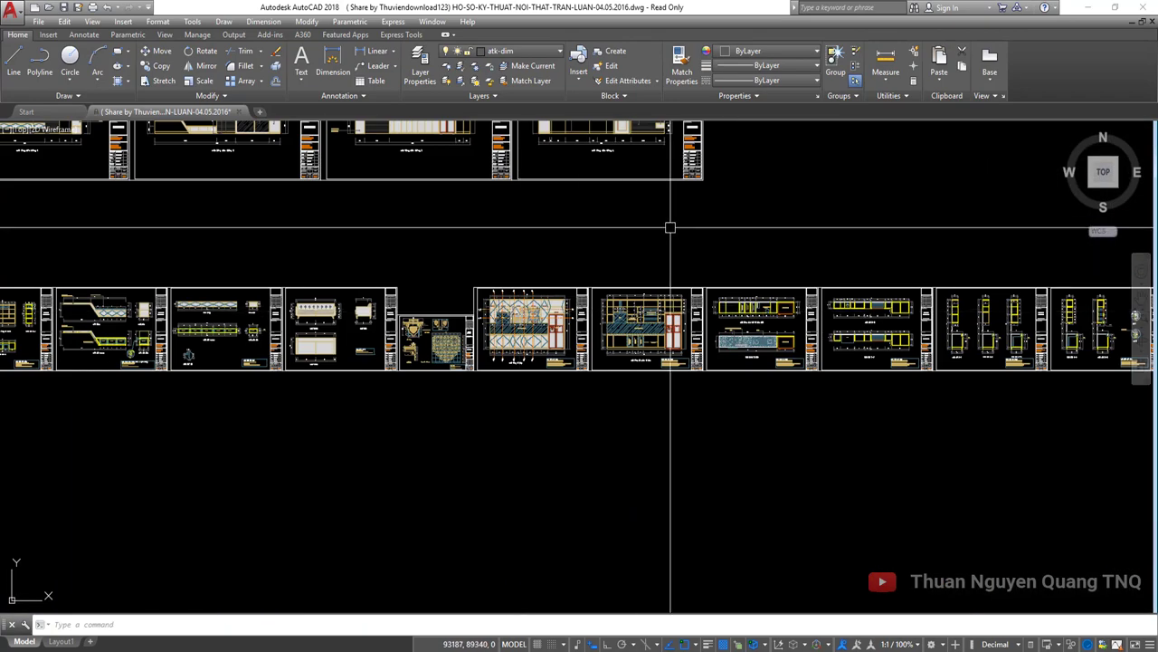
pyautogui.moveTo(673, 226)
pyautogui.mouseDown(button='middle')
pyautogui.moveTo(486, 416)
pyautogui.moveTo(427, 422)
pyautogui.mouseUp(button='middle')
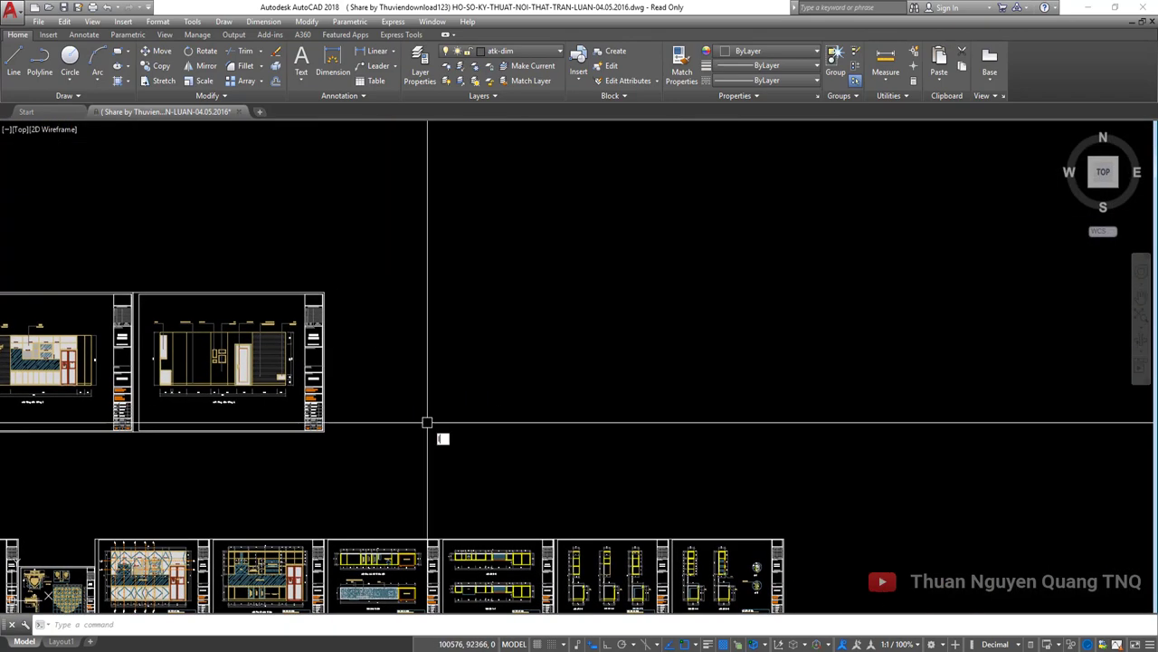
# Step: Draw a vertical line with PL in empty drawing space
pyautogui.write('pl')
pyautogui.press('Return')
pyautogui.click(577, 409)
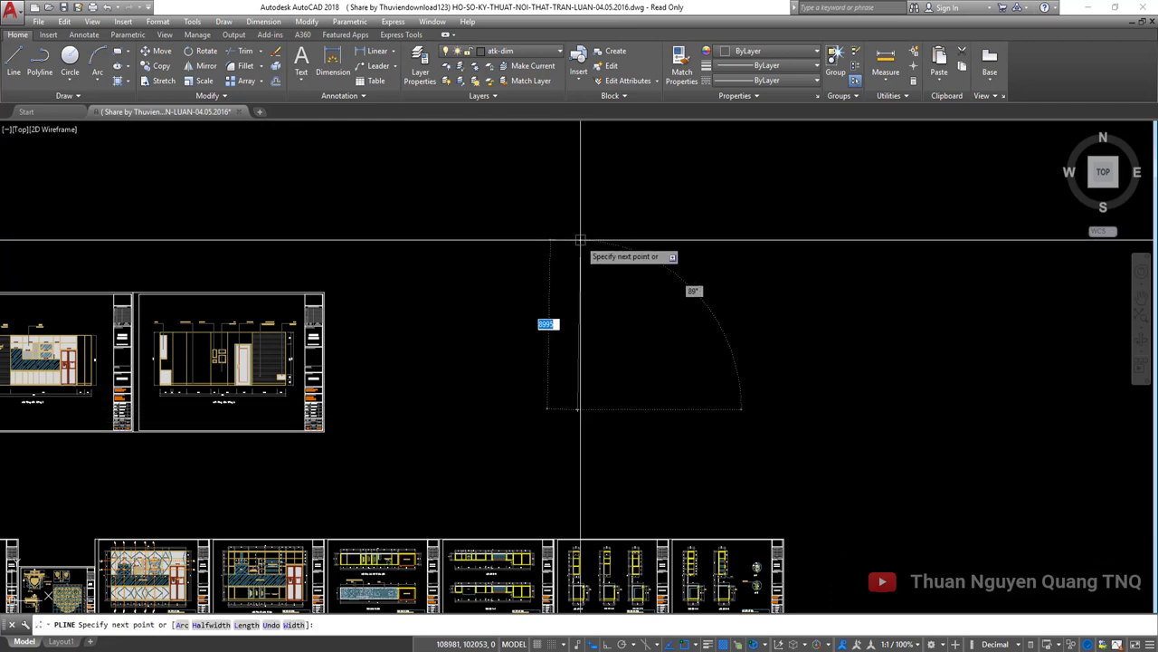
pyautogui.click(600, 250)
pyautogui.press('Return')
pyautogui.click(600, 251)
# Step: Select the vertical line, then cancel the selection and leave nothing selected
pyautogui.click(478, 371)
pyautogui.scroll(2, 590, 336)
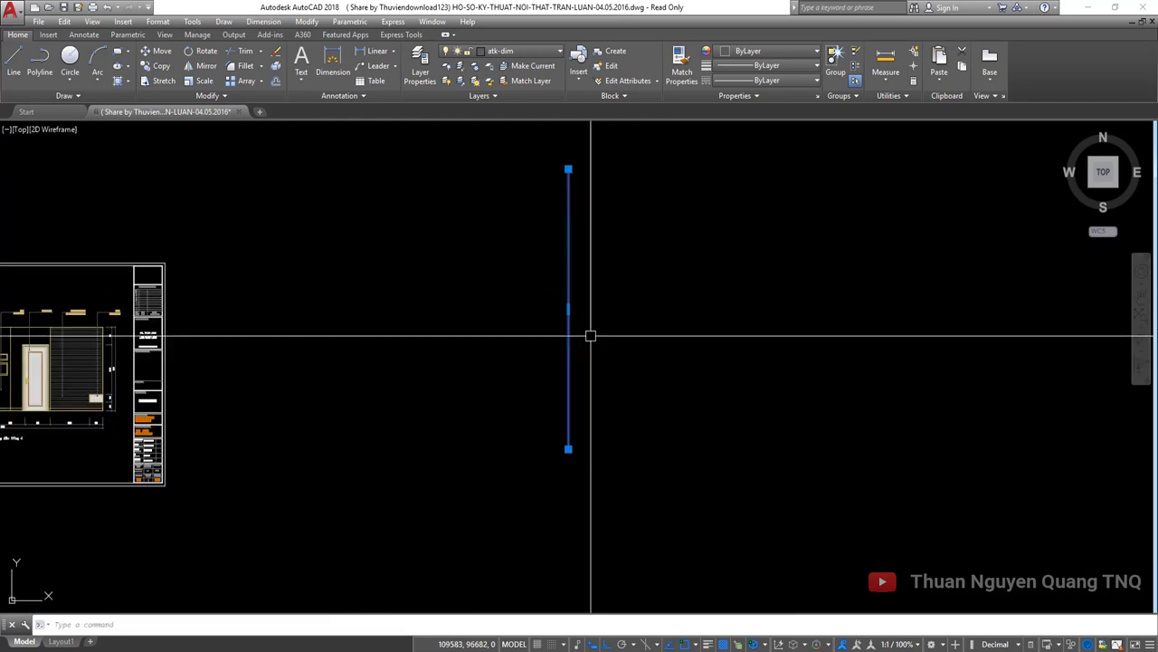
pyautogui.scroll(2, 491, 365)
pyautogui.click(574, 317)
pyautogui.press('Escape')
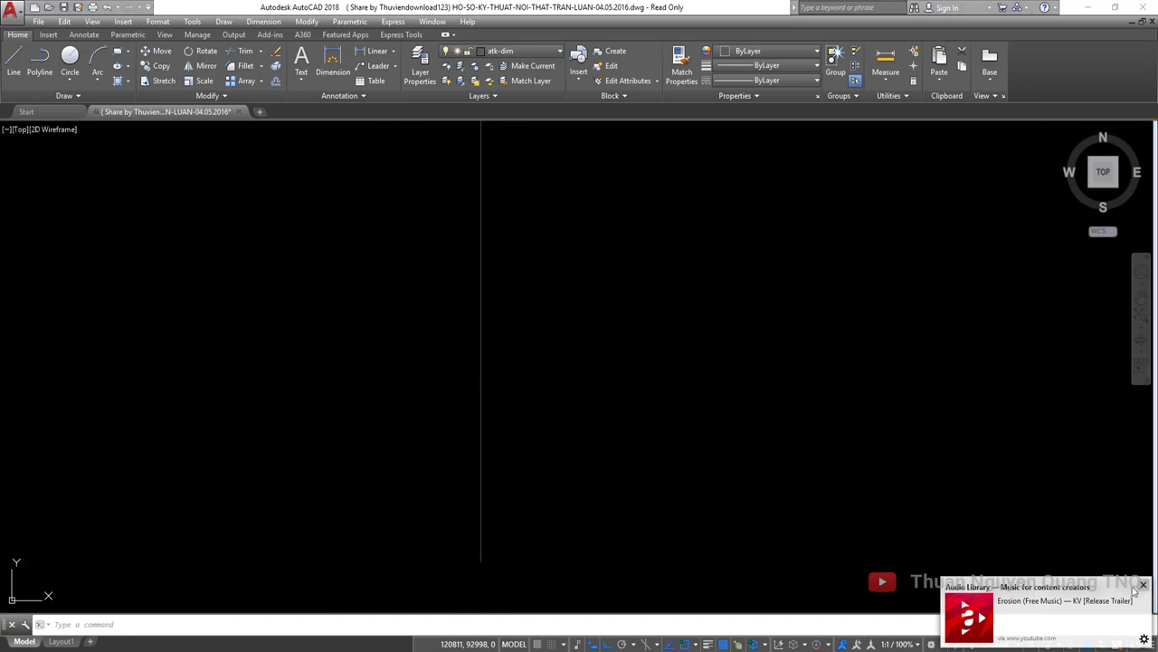
pyautogui.click(590, 334)
pyautogui.scroll(-2, 465, 336)
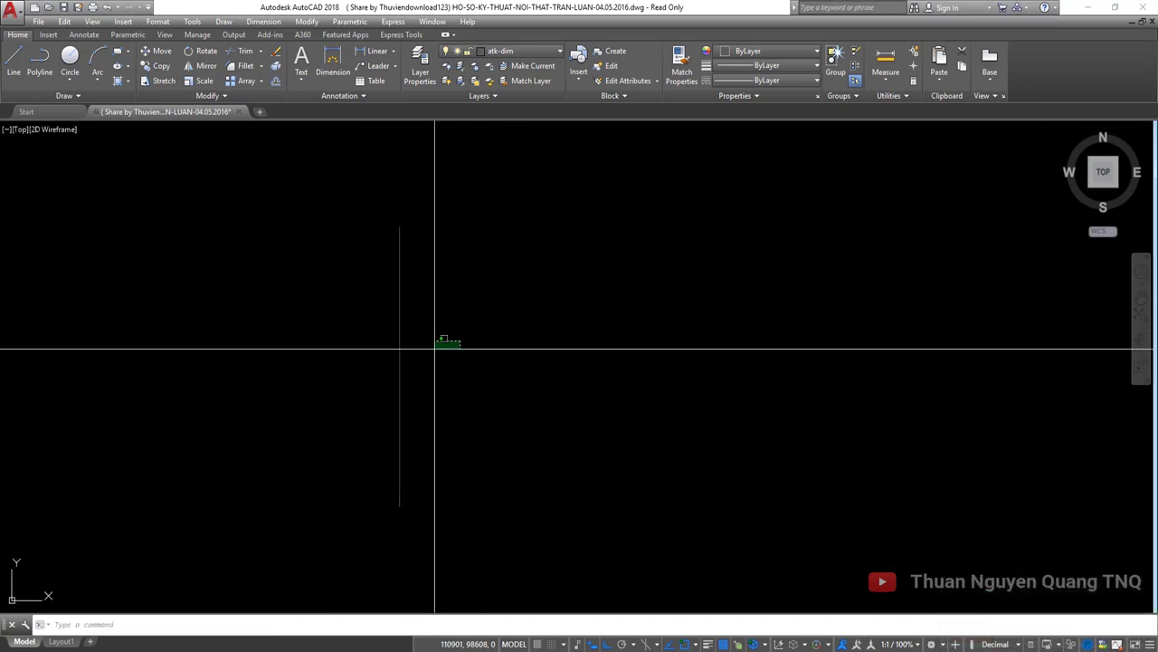
pyautogui.press('Escape')
# Step: Draw a circle to the right of the vertical line
pyautogui.write('c')
pyautogui.press('space')
pyautogui.click(591, 299)
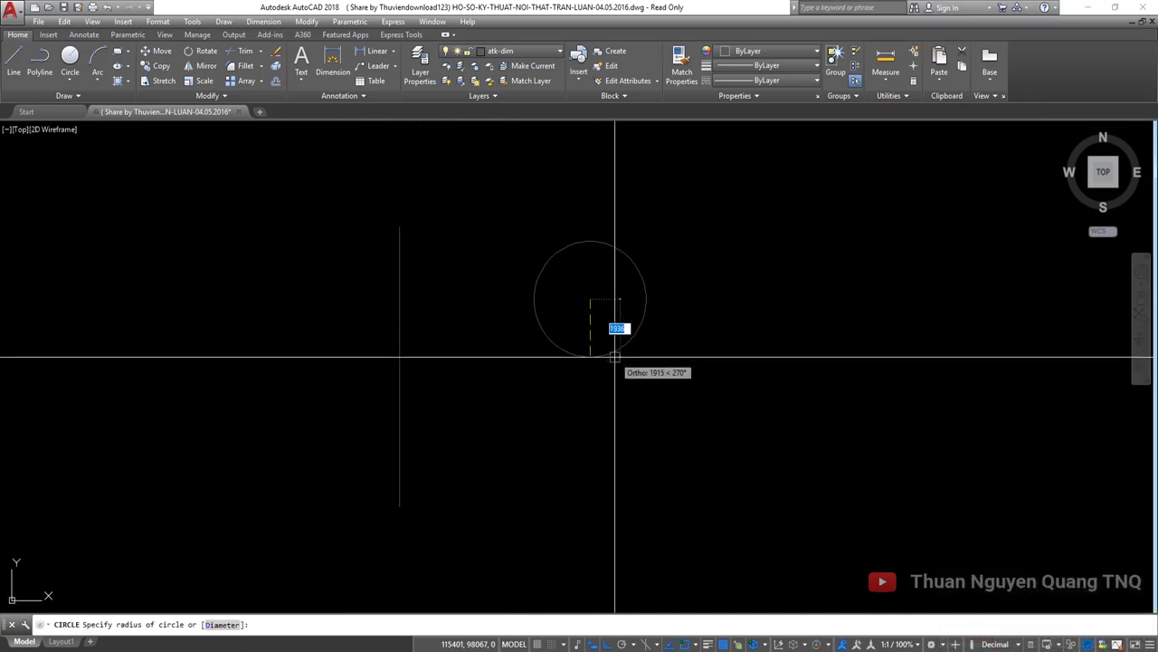
pyautogui.click(615, 358)
pyautogui.moveTo(604, 388); pyautogui.dragTo(465, 367, button='middle')
# Step: Draw a seven-sided polygon to the right of the circle
pyautogui.write('pol')
pyautogui.press('space')
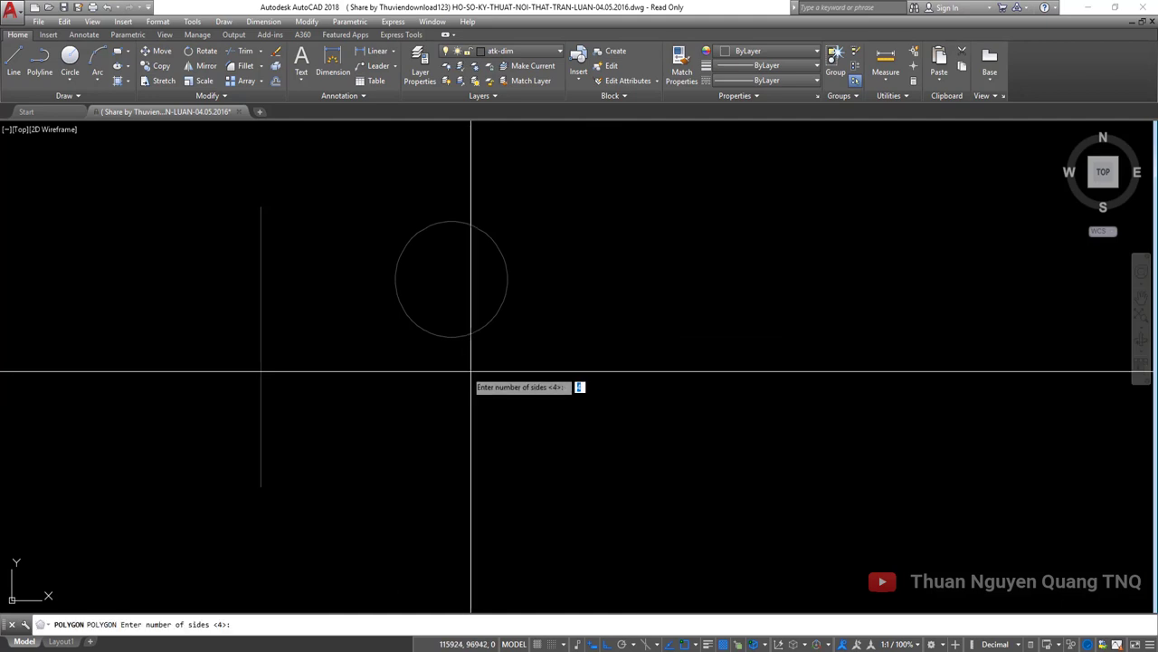
pyautogui.press('space')
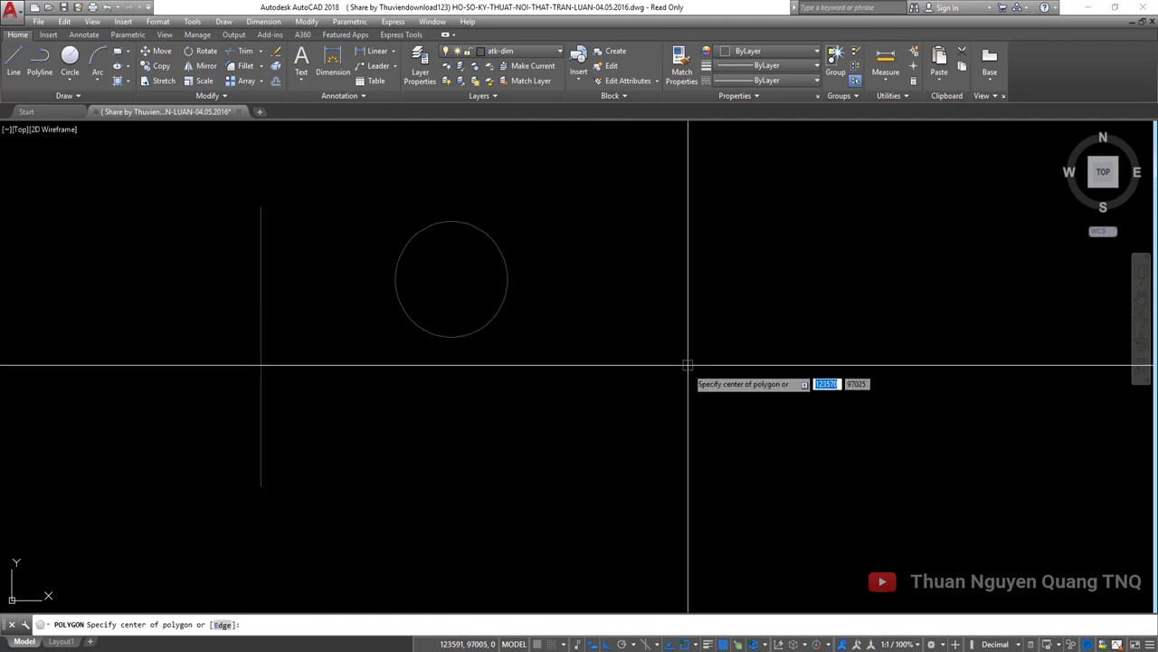
pyautogui.click(695, 327)
pyautogui.press('Down')
pyautogui.press('Return')
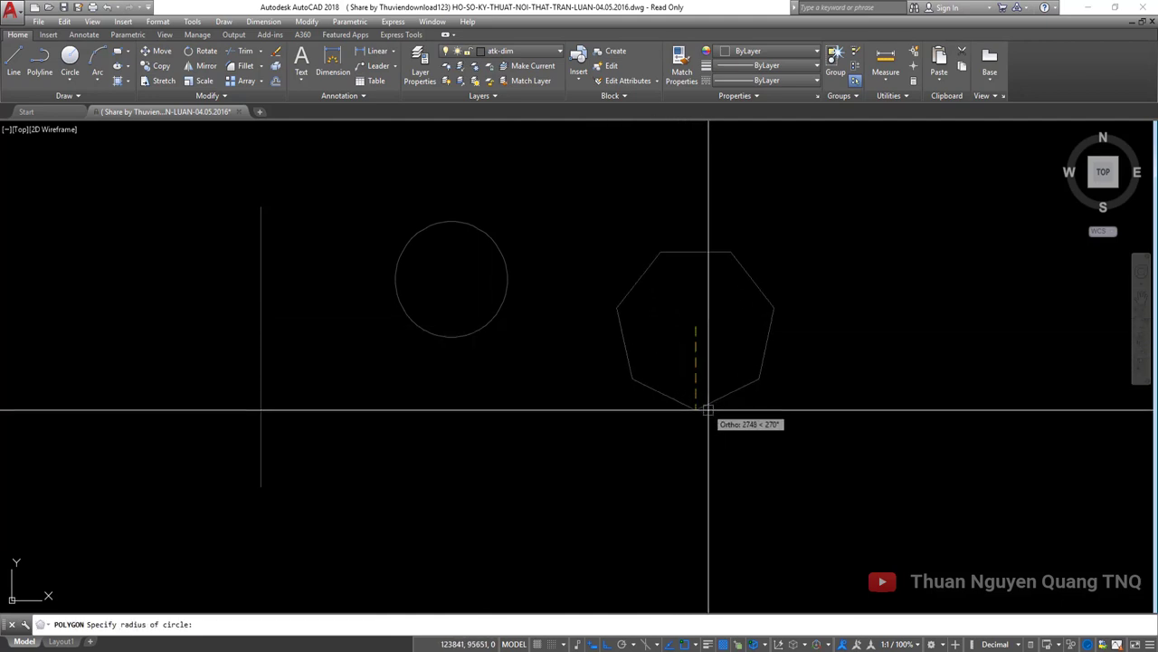
pyautogui.click(709, 410)
# Step: Move the heptagon further to the right
pyautogui.write('m')
pyautogui.press('space')
pyautogui.click(690, 339)
pyautogui.click(766, 350)
pyautogui.moveTo(489, 468); pyautogui.dragTo(480, 412, button='middle')
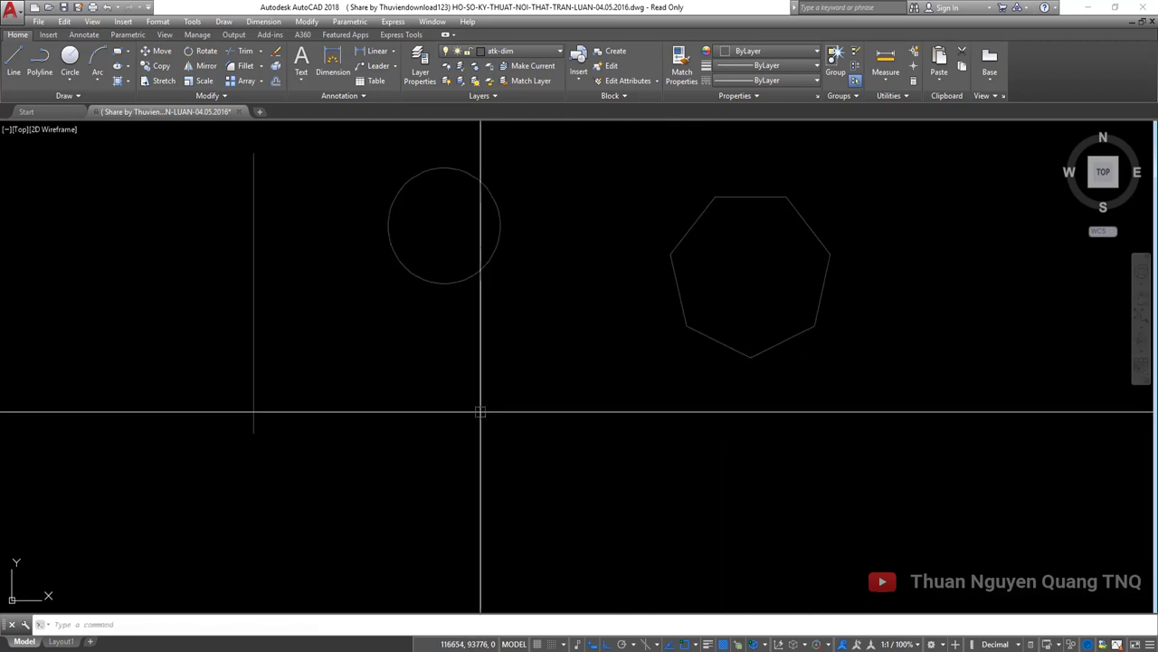
# Step: Draw a rectangle below the circle
pyautogui.write('rec')
pyautogui.press('space')
pyautogui.click(413, 491)
pyautogui.moveTo(631, 585); pyautogui.dragTo(610, 530, button='middle')
pyautogui.click(625, 525)
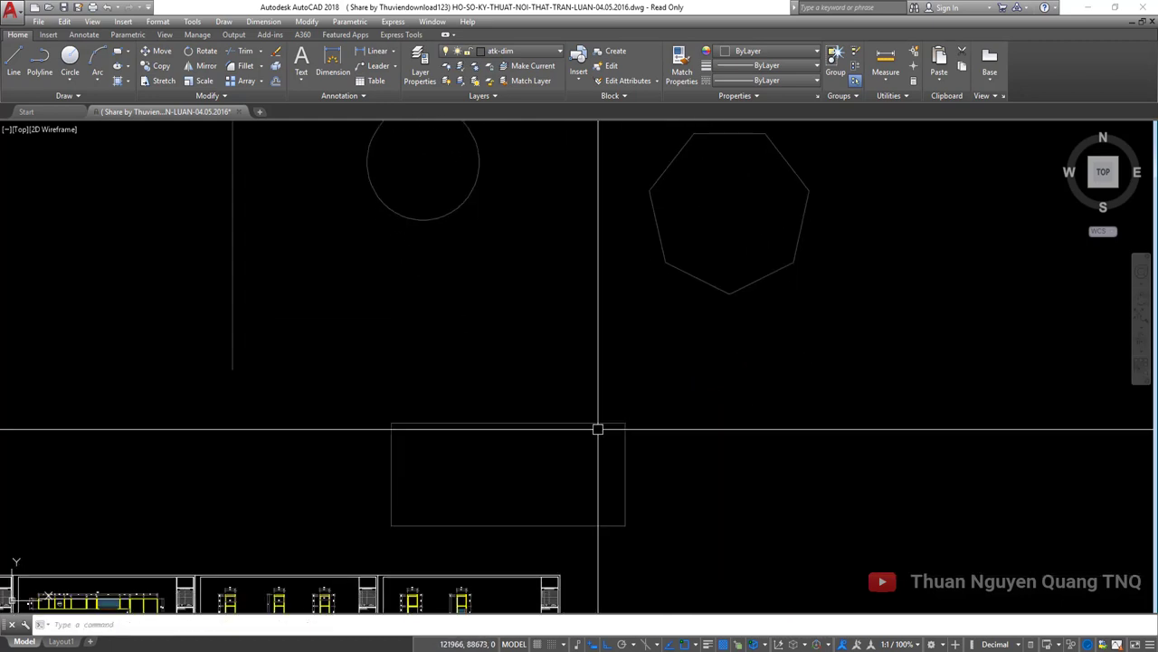
pyautogui.scroll(-2, 597, 429)
# Step: Move the line, circle, heptagon and rectangle together further to the right
pyautogui.click(719, 507)
pyautogui.click(340, 312)
pyautogui.scroll(-4, 339, 312)
pyautogui.moveTo(497, 250); pyautogui.dragTo(483, 419, button='middle')
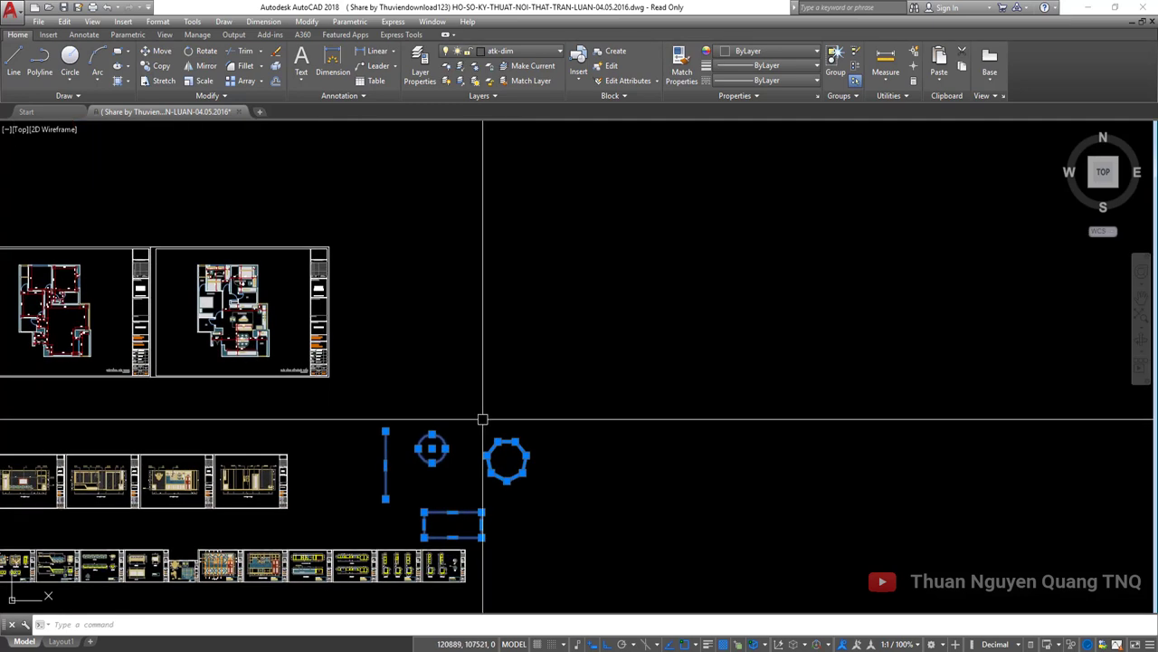
pyautogui.write('m')
pyautogui.press('space')
pyautogui.click(461, 478)
pyautogui.click(702, 478)
# Step: Re-centre the view on the moved shapes and clear the line selection
pyautogui.scroll(4, 710, 494)
pyautogui.moveTo(716, 497); pyautogui.dragTo(613, 449, button='middle')
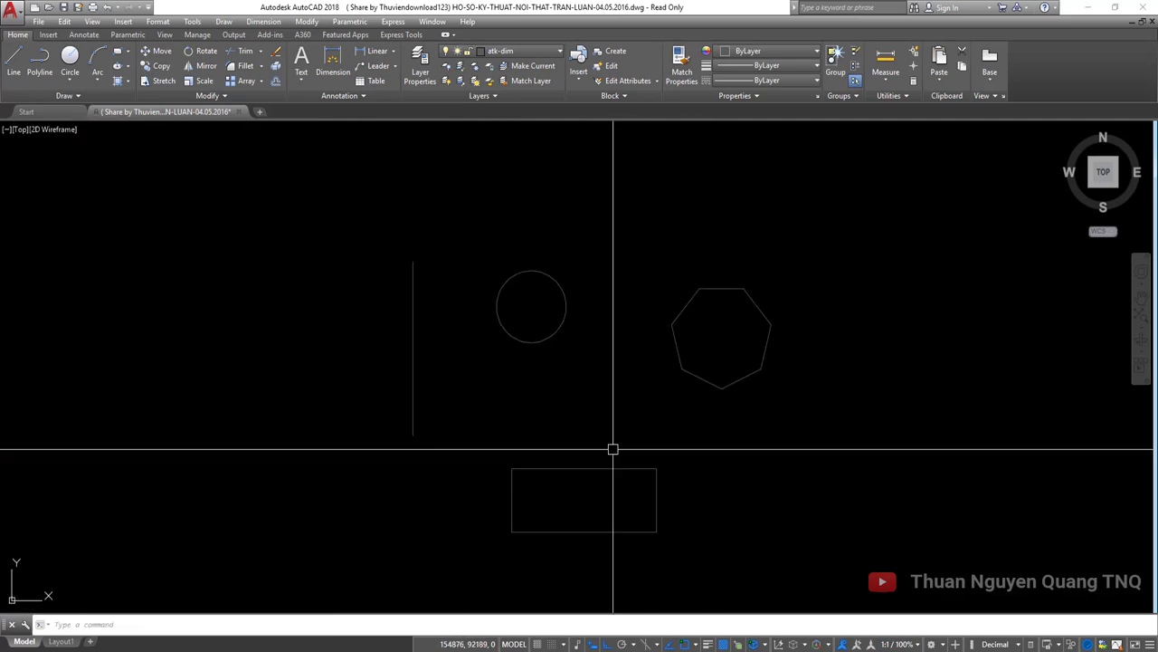
pyautogui.scroll(2, 525, 395)
pyautogui.moveTo(425, 361); pyautogui.dragTo(421, 331, button='middle')
pyautogui.click(344, 311)
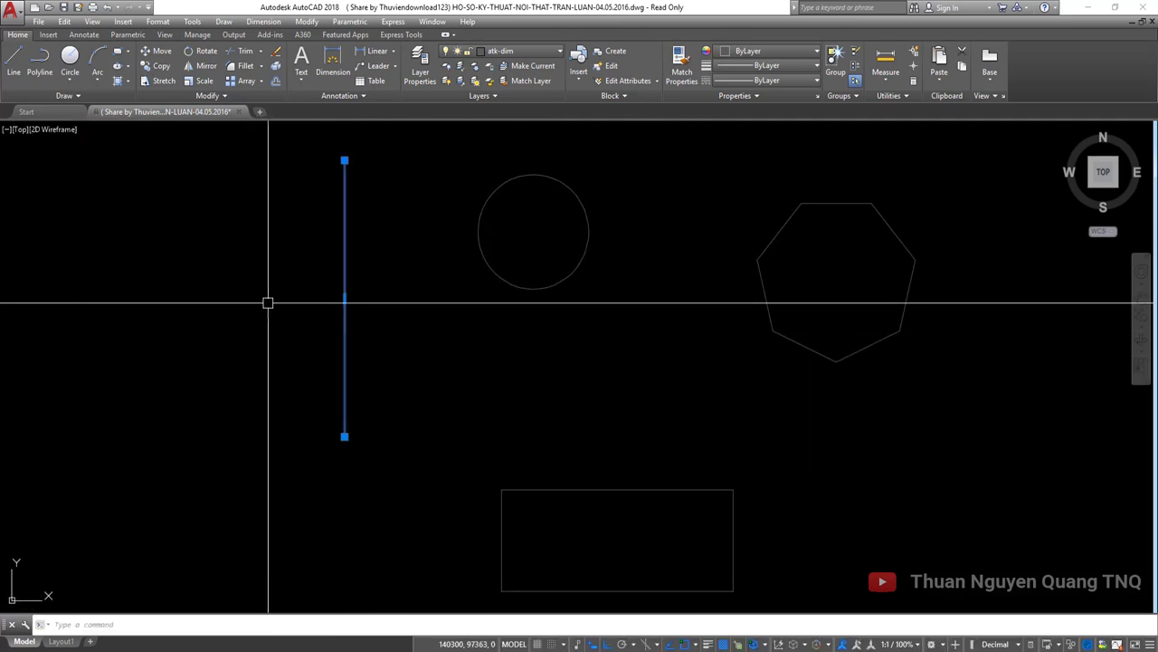
pyautogui.press('Escape')
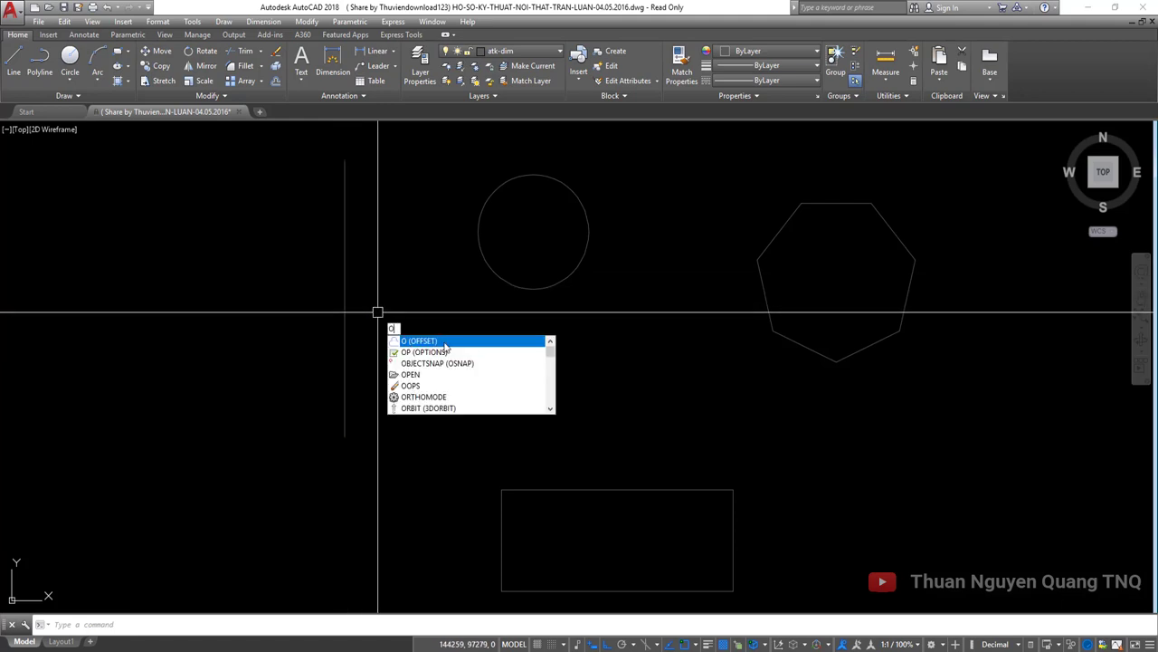
pyautogui.moveTo(409, 333)
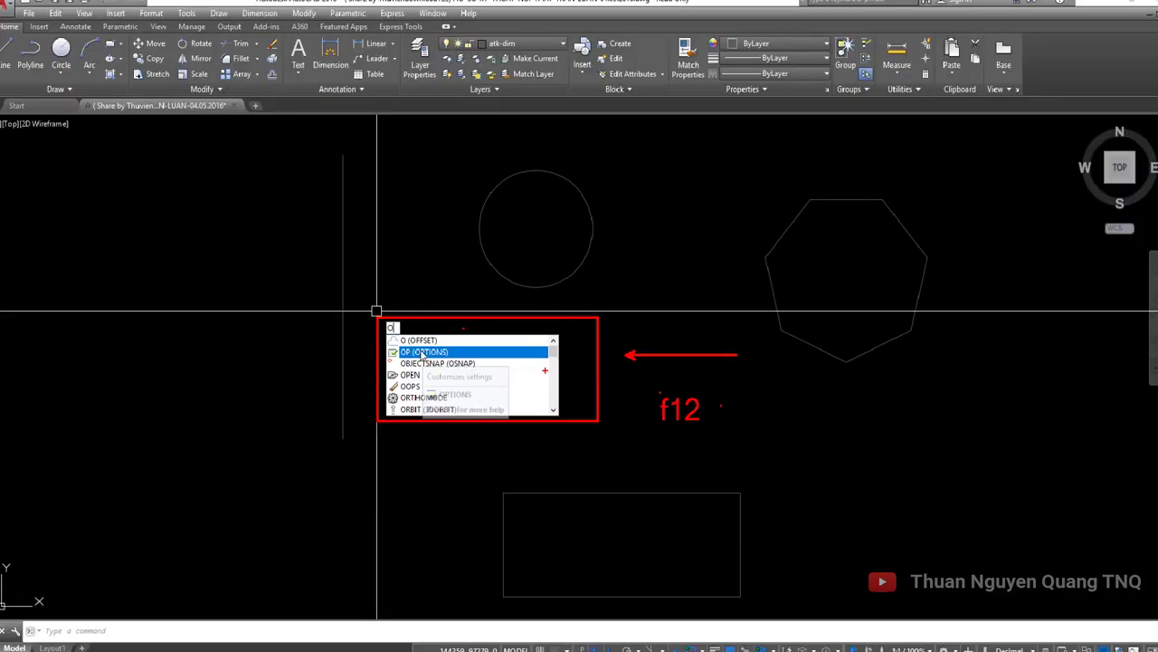
# Step: Run OFFSET and start defining the 2000 offset distance from a picked point
pyautogui.press('space')
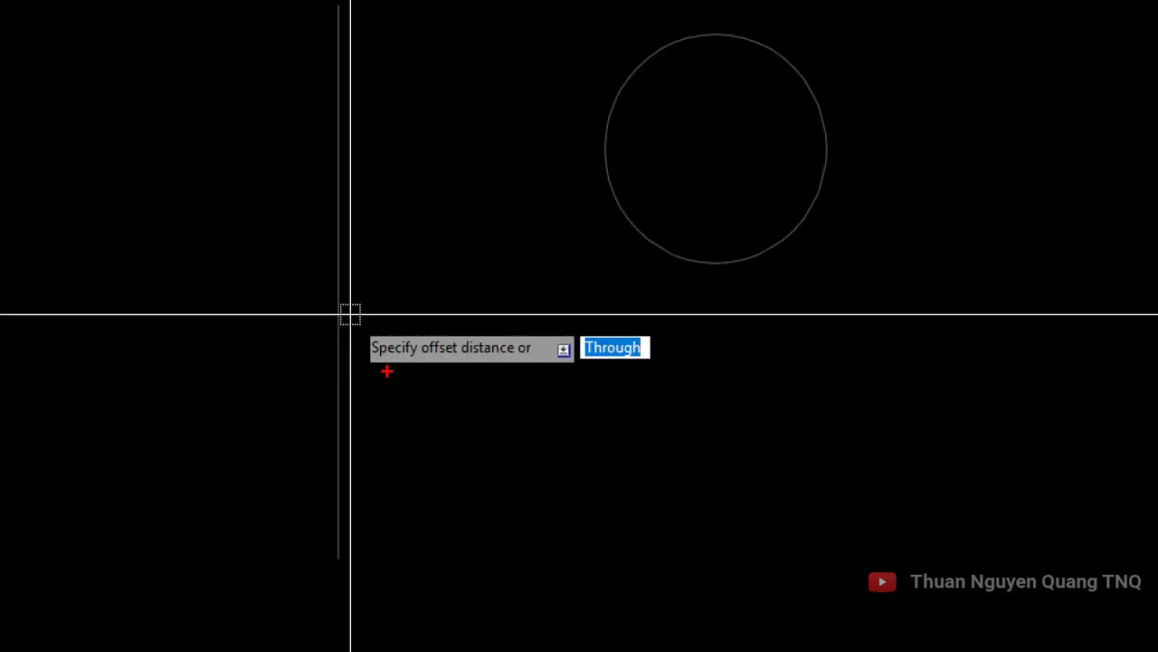
pyautogui.moveTo(388, 371); pyautogui.dragTo(525, 371)
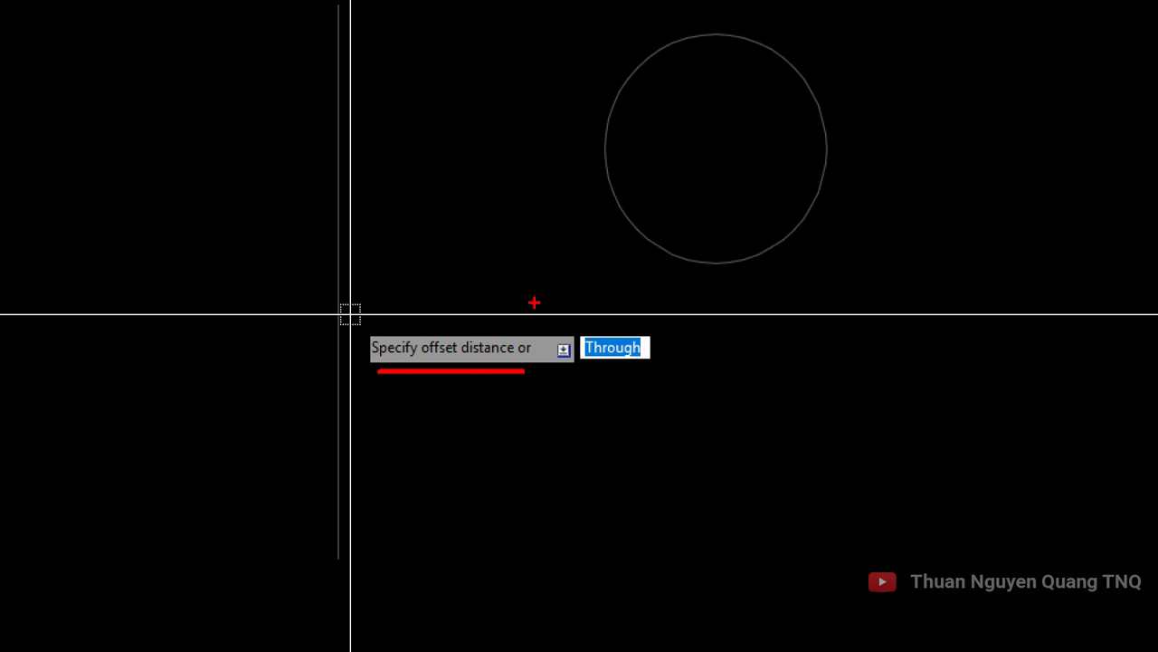
pyautogui.moveTo(637, 324)
pyautogui.mouseDown()
pyautogui.moveTo(603, 324)
pyautogui.moveTo(637, 322)
pyautogui.mouseUp()
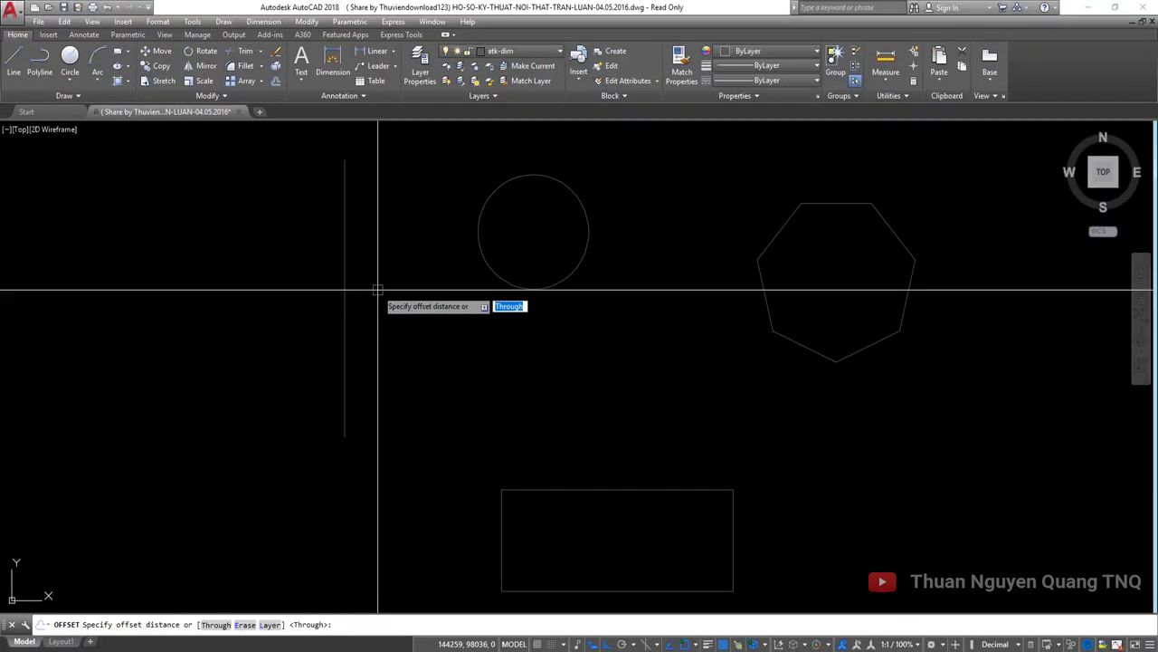
pyautogui.scroll(2, 306, 333)
pyautogui.click(363, 340)
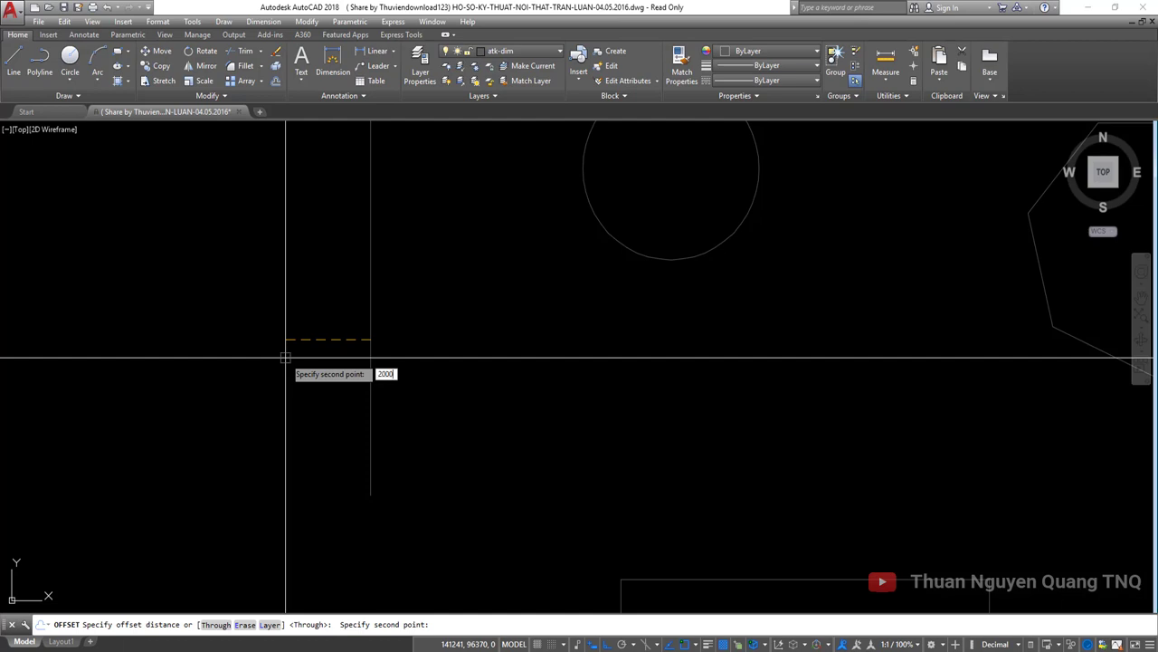
# Step: Accept the 2000 distance and make three offset copies of the vertical line to the left
pyautogui.press('Return')
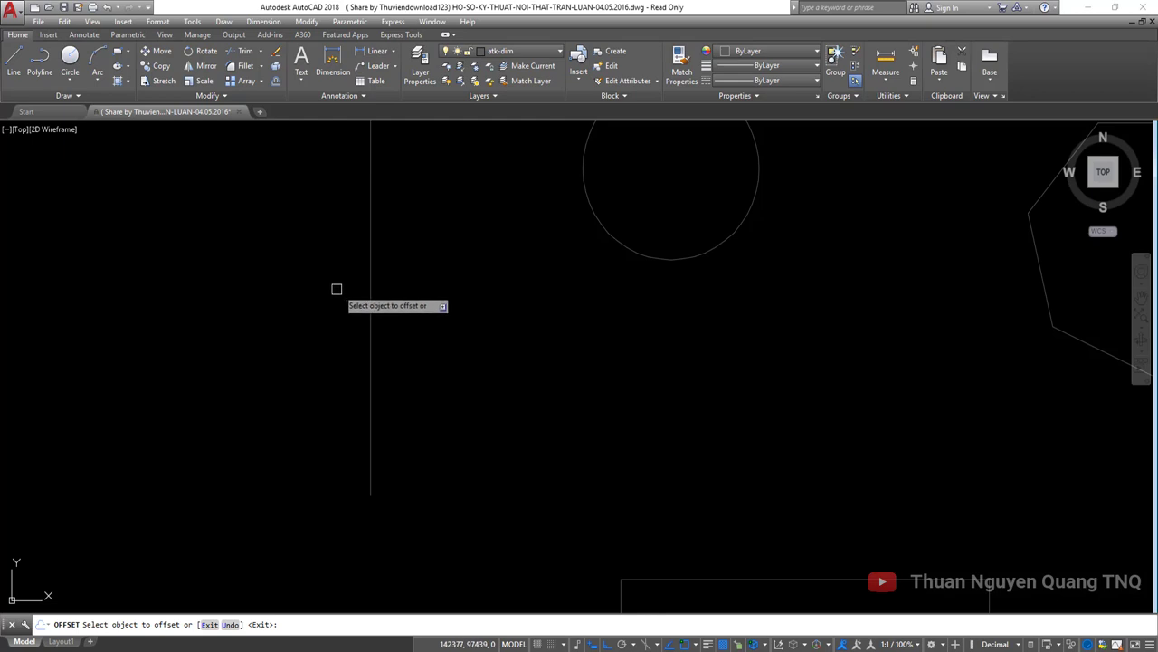
pyautogui.click(368, 276)
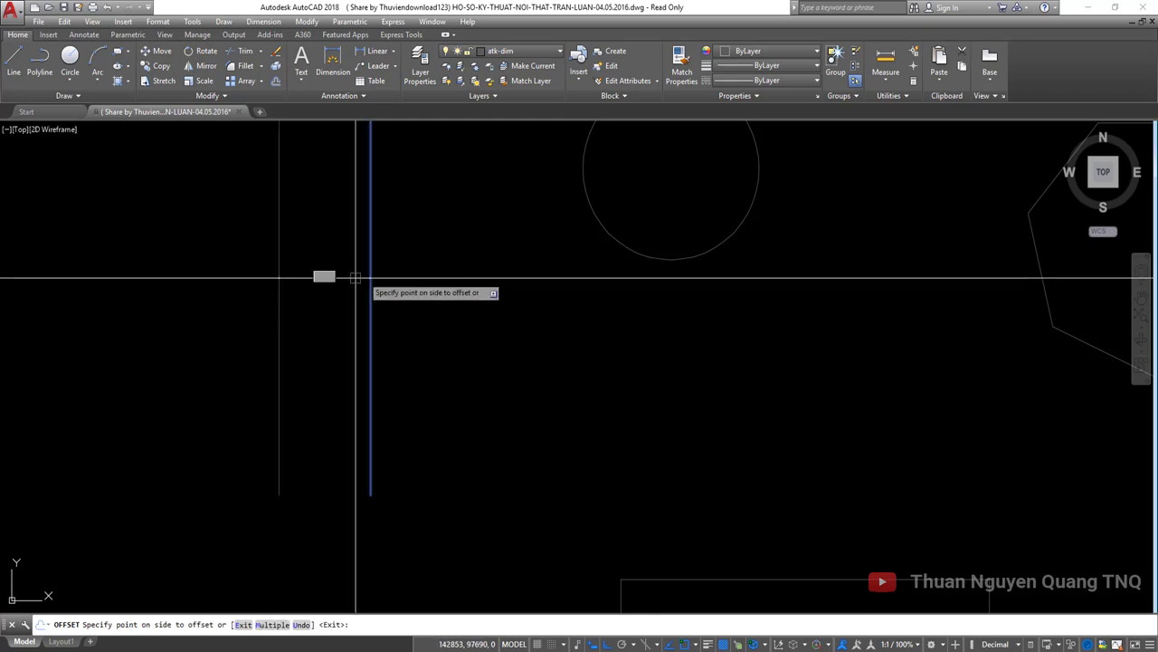
pyautogui.click(323, 274)
pyautogui.scroll(-4, 410, 363)
pyautogui.scroll(2, 362, 267)
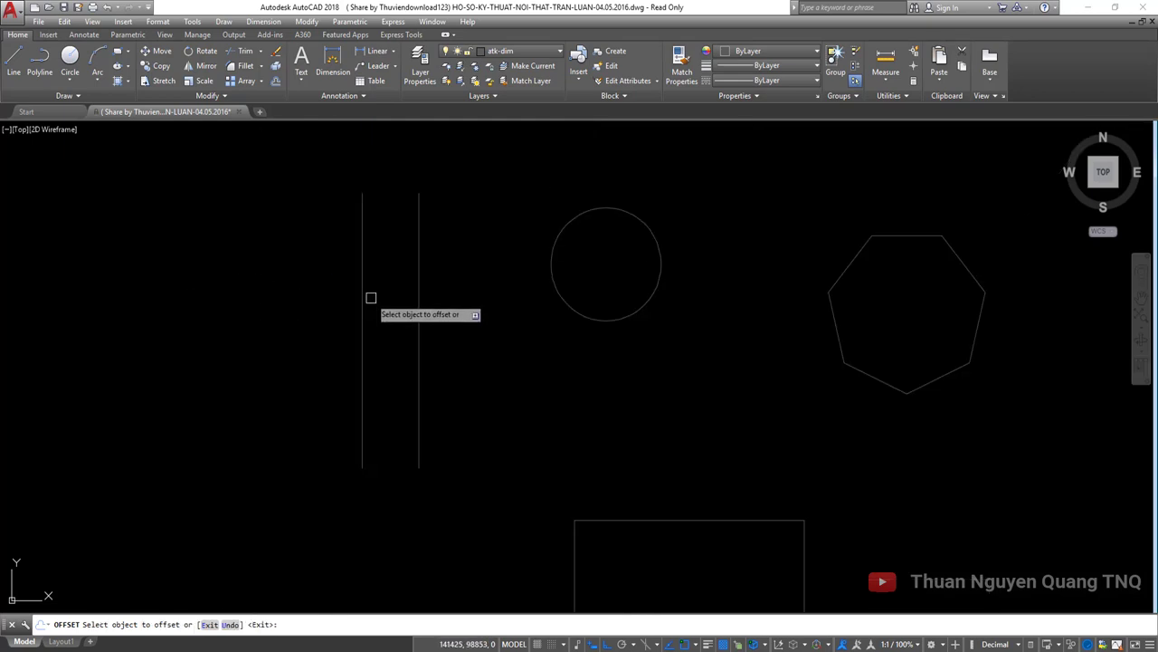
pyautogui.click(362, 369)
pyautogui.click(341, 408)
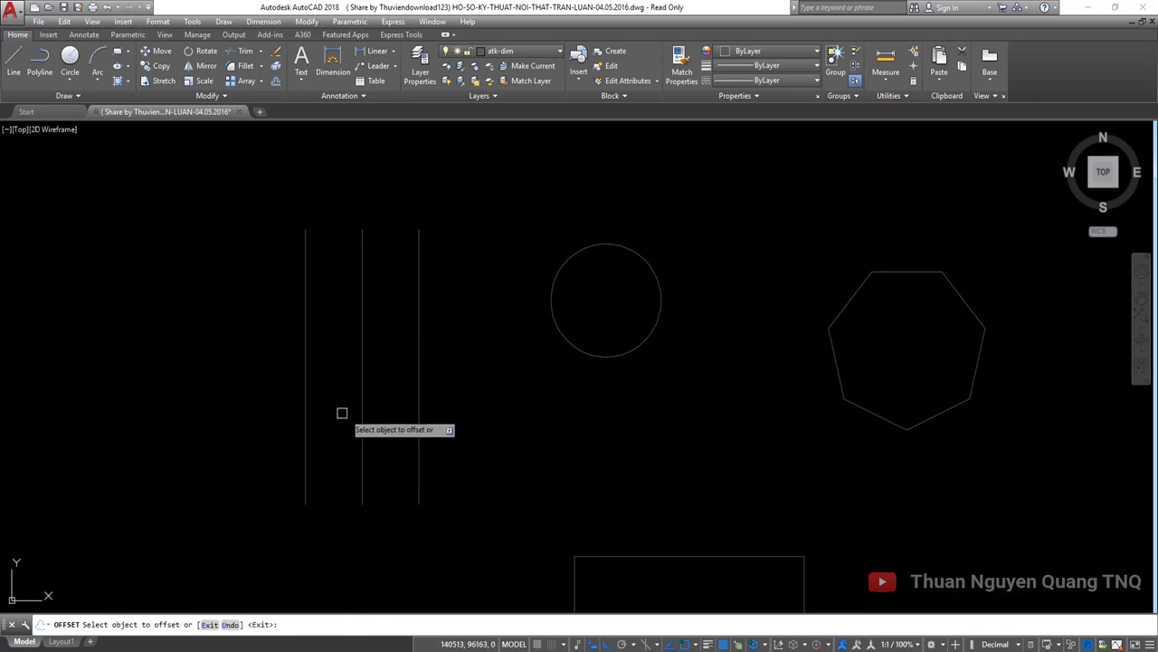
pyautogui.click(305, 408)
pyautogui.click(256, 405)
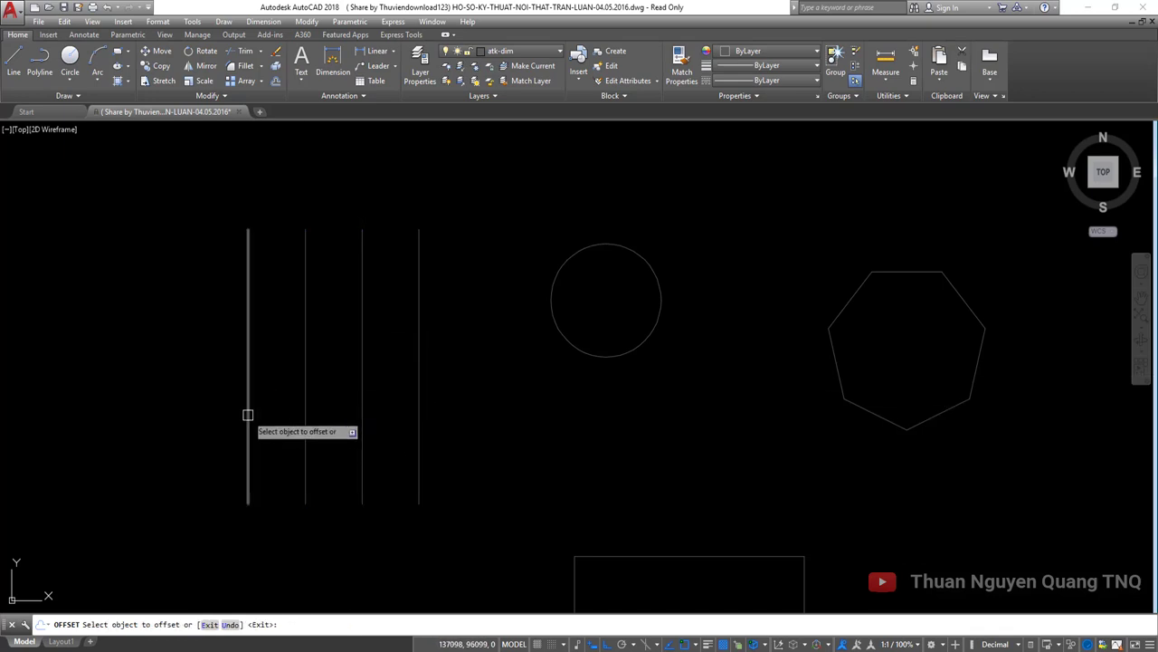
# Step: Add three more 2000-spaced copies on the right and two on the far left
pyautogui.click(419, 414)
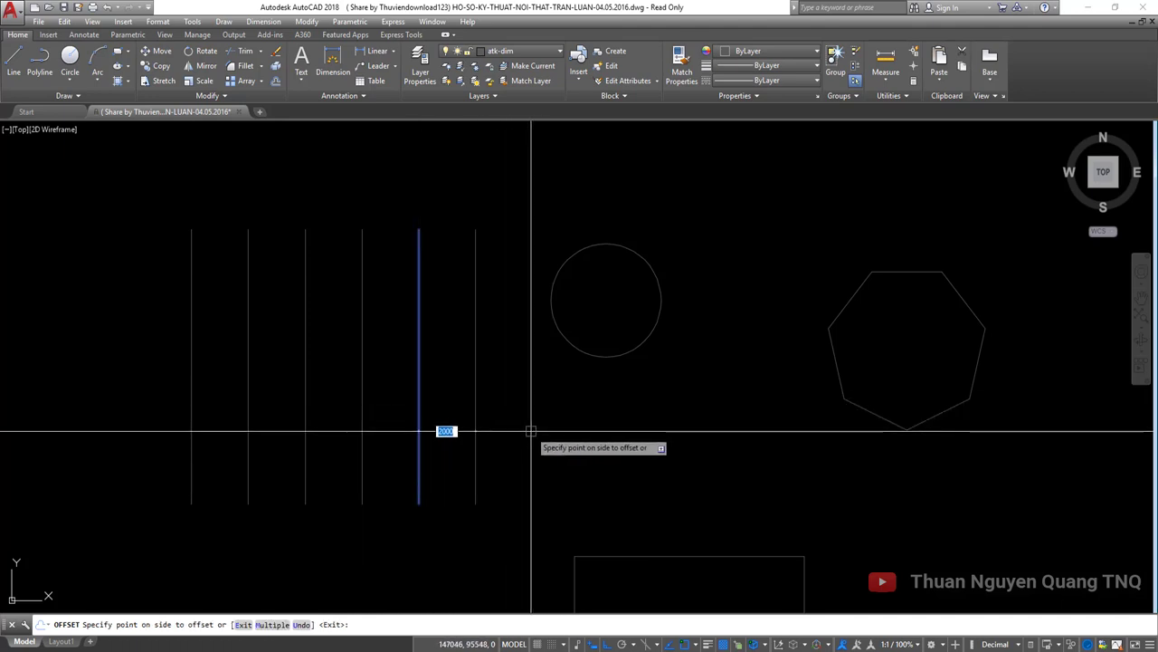
pyautogui.click(530, 431)
pyautogui.click(475, 422)
pyautogui.click(516, 433)
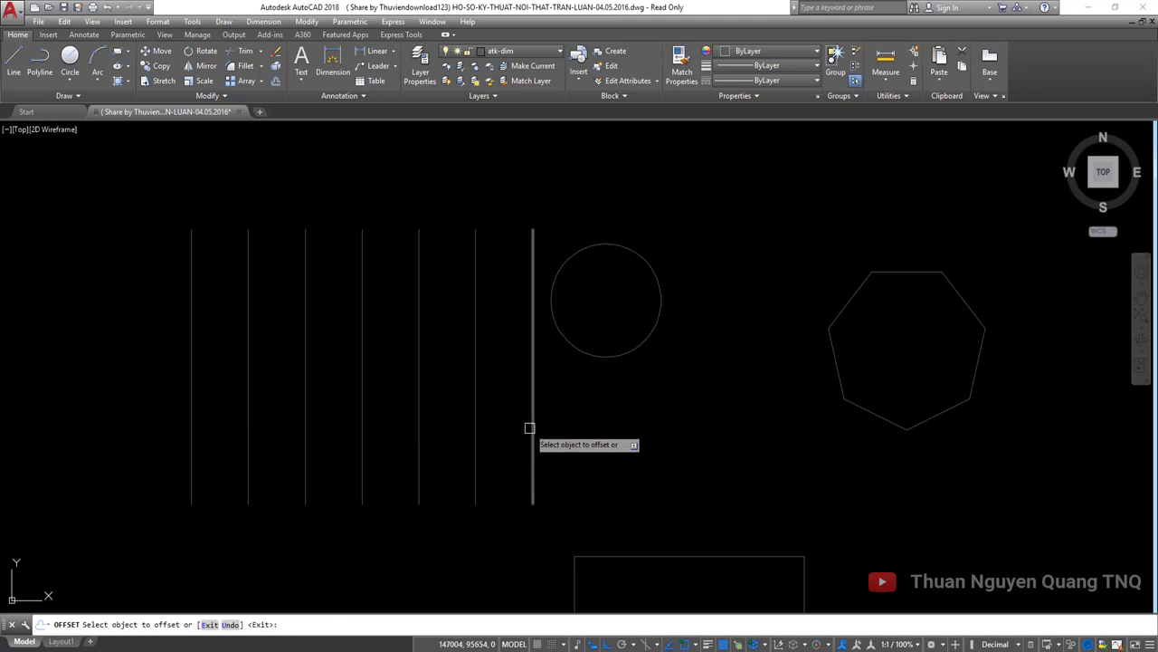
pyautogui.click(532, 444)
pyautogui.click(561, 457)
pyautogui.click(192, 415)
pyautogui.click(145, 409)
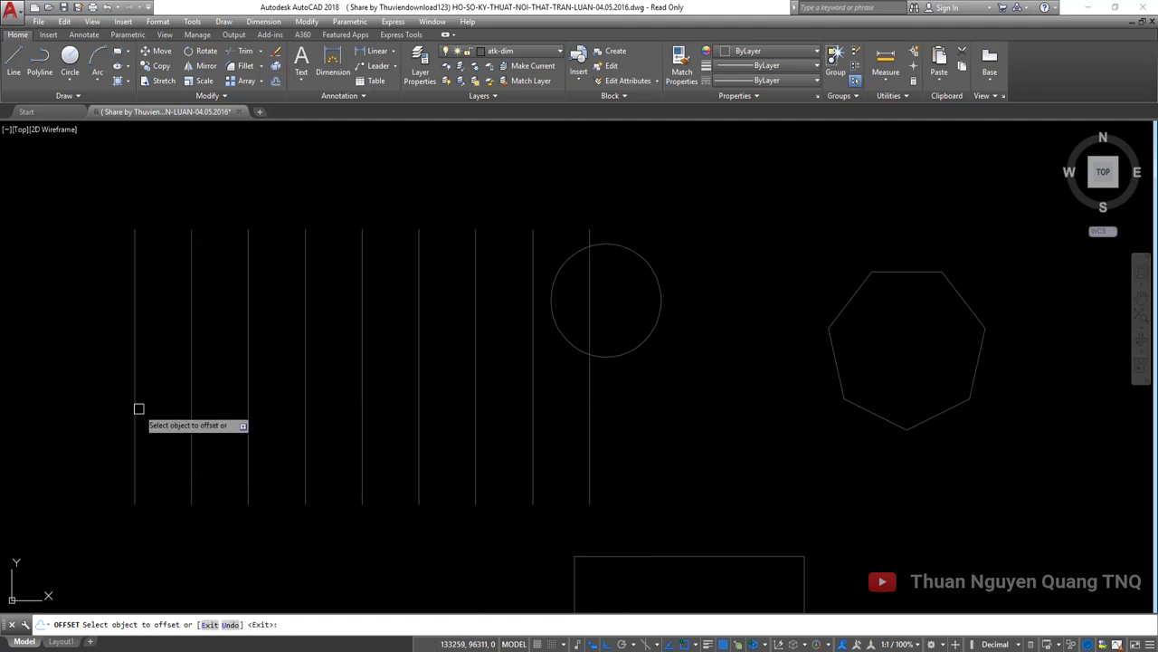
pyautogui.click(135, 407)
pyautogui.click(107, 408)
pyautogui.press('Escape')
# Step: Delete the five right-hand offset lines and move the remaining five lines to the right
pyautogui.click(607, 421)
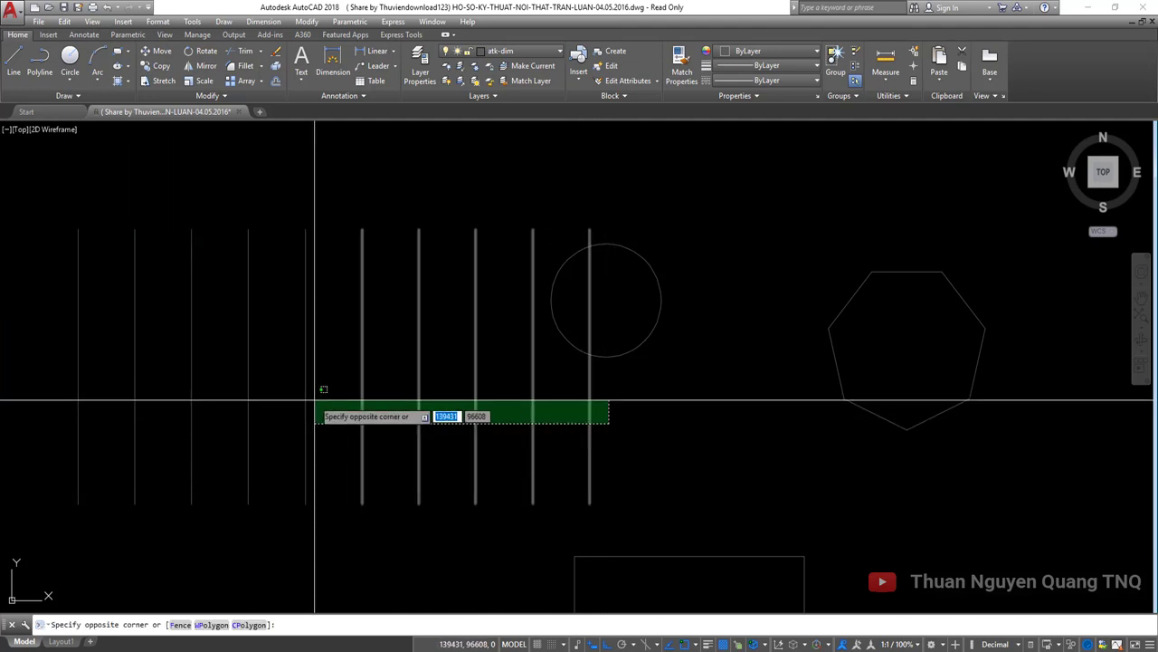
pyautogui.click(316, 408)
pyautogui.press('Delete')
pyautogui.moveTo(242, 419); pyautogui.dragTo(281, 414, button='middle')
pyautogui.click(517, 401)
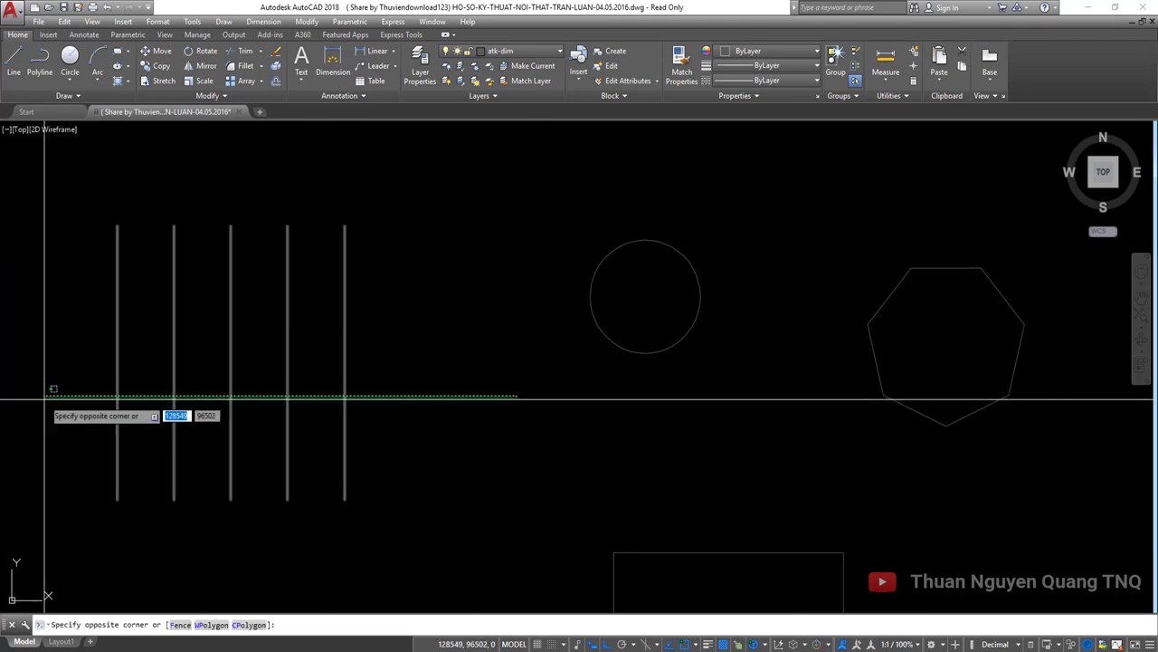
pyautogui.click(52, 407)
pyautogui.press('m')
pyautogui.press('space')
pyautogui.click(245, 513)
pyautogui.click(466, 425)
pyautogui.moveTo(465, 425); pyautogui.dragTo(157, 444)
pyautogui.press('Escape')
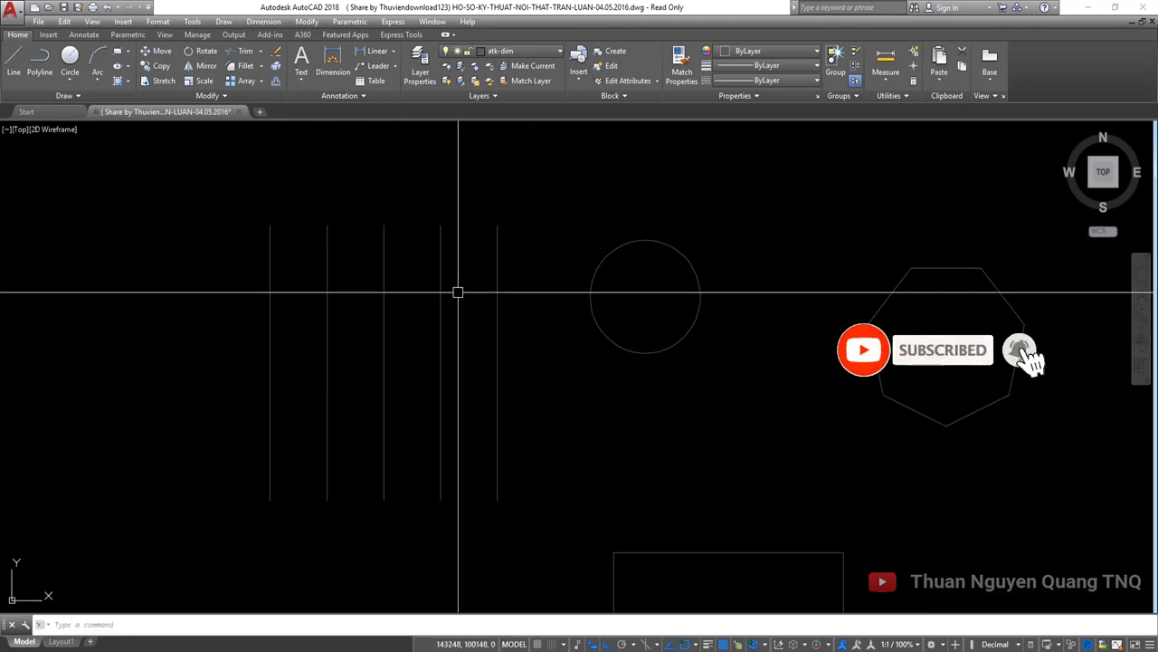
# Step: Crossing-select the five vertical lines and move them slightly left and down
pyautogui.click(384, 316)
pyautogui.press('Escape')
pyautogui.click(316, 307)
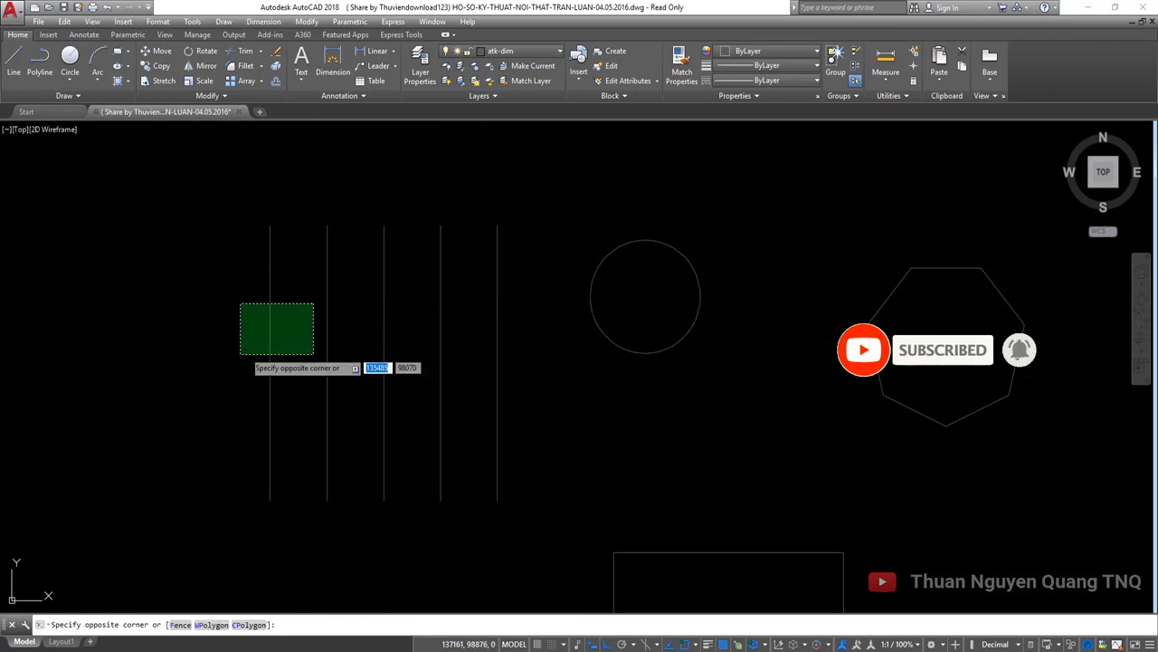
pyautogui.moveTo(452, 383); pyautogui.dragTo(383, 390, button='middle')
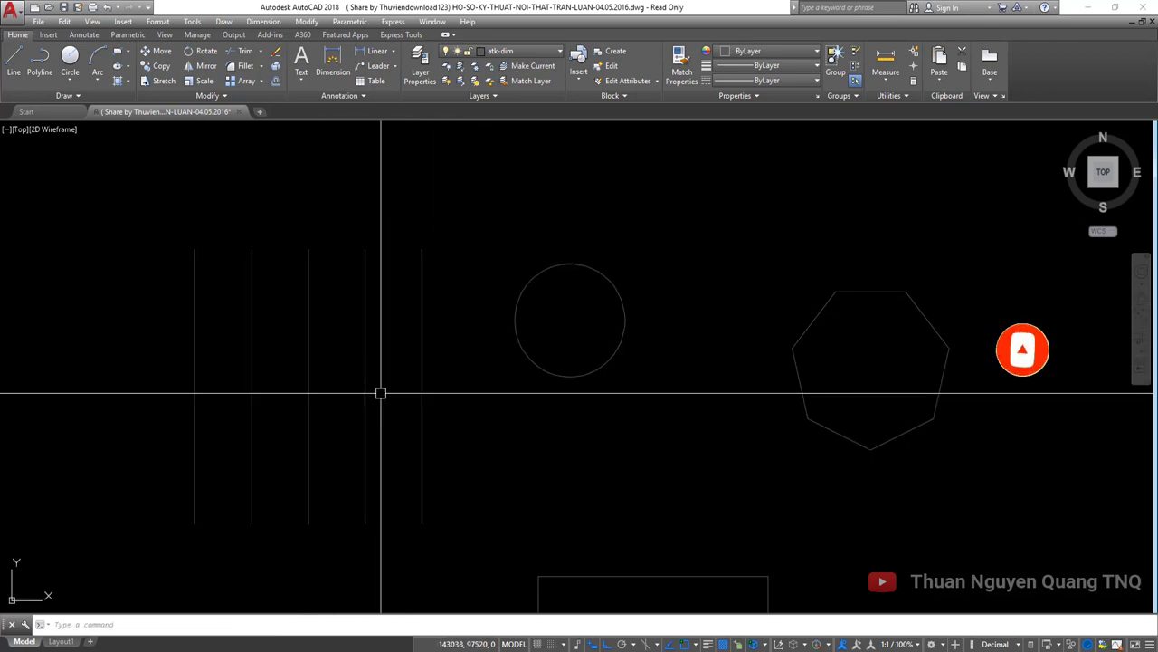
pyautogui.click(444, 389)
pyautogui.click(83, 426)
pyautogui.write('m')
pyautogui.press('space')
pyautogui.click(478, 455)
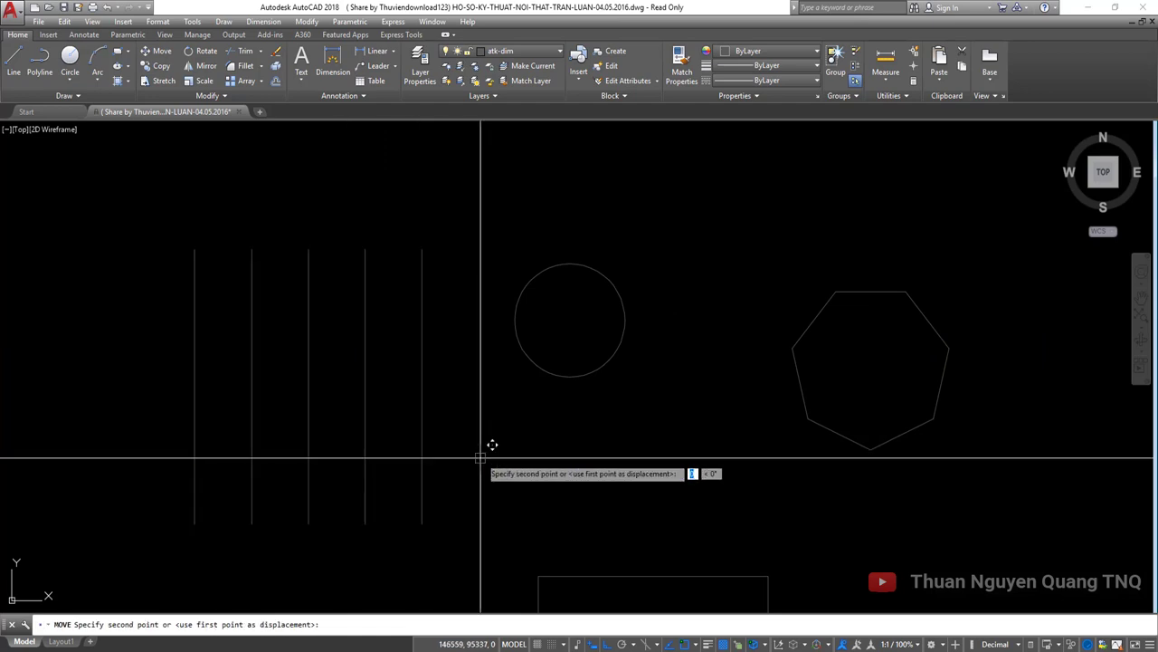
pyautogui.click(481, 443)
pyautogui.write('o')
pyautogui.press('space')
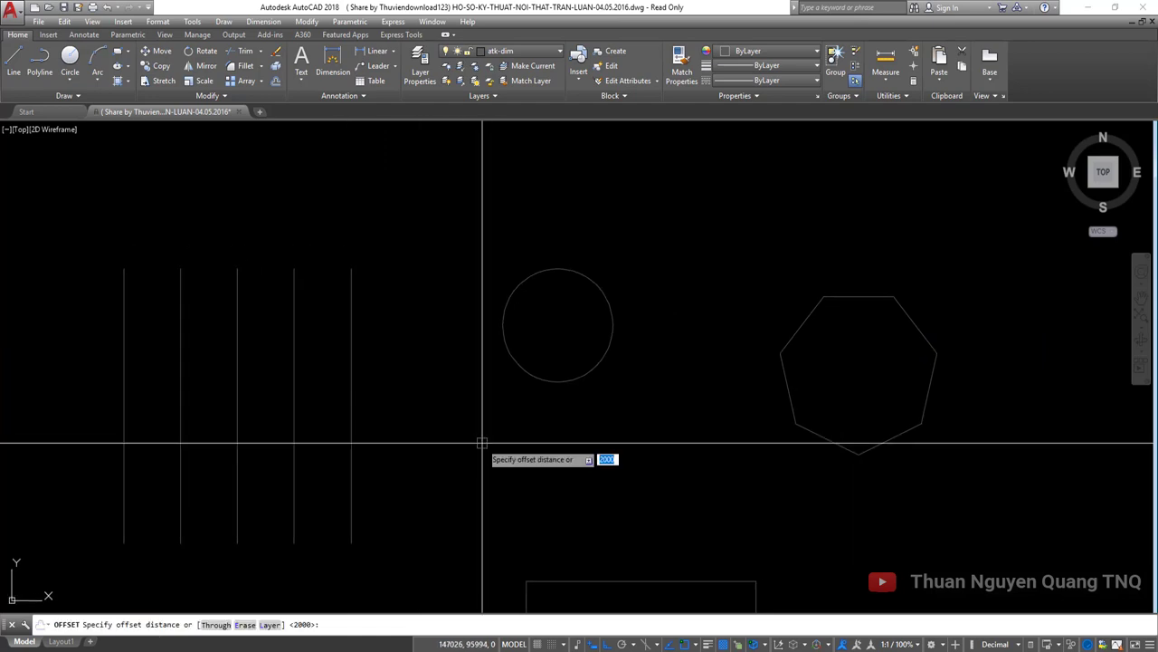
# Step: Set the offset distance by two picked points and add one smaller concentric circle inside
pyautogui.scroll(5, 571, 298)
pyautogui.click(554, 164)
pyautogui.write('300')
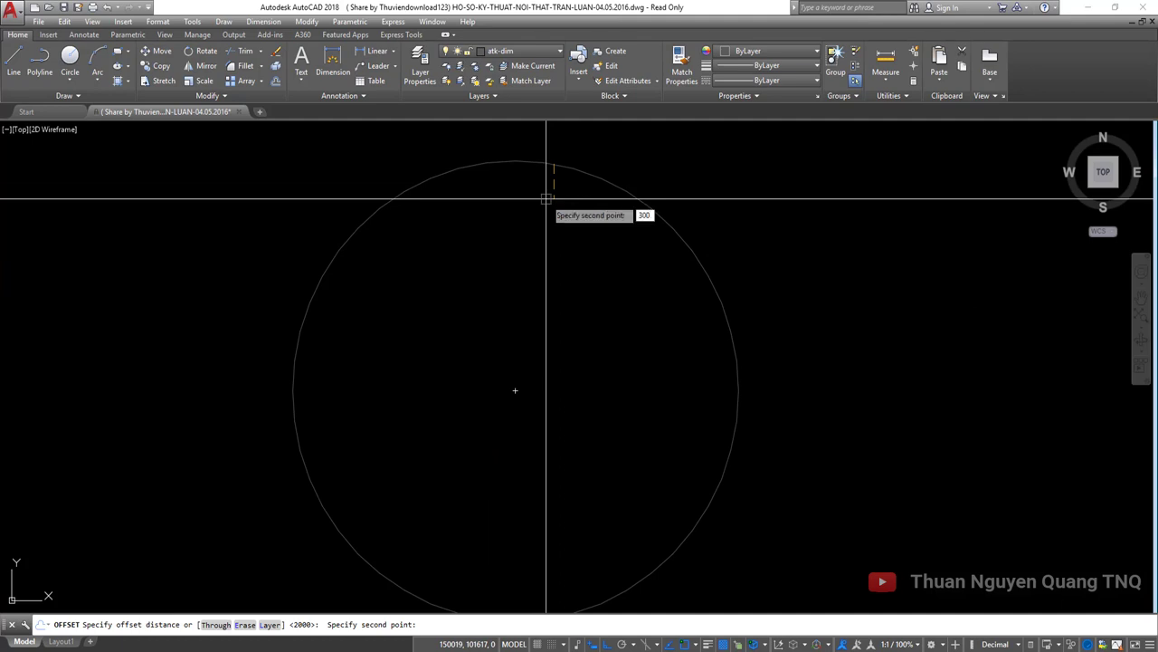
pyautogui.click(547, 199)
pyautogui.scroll(-5, 546, 196)
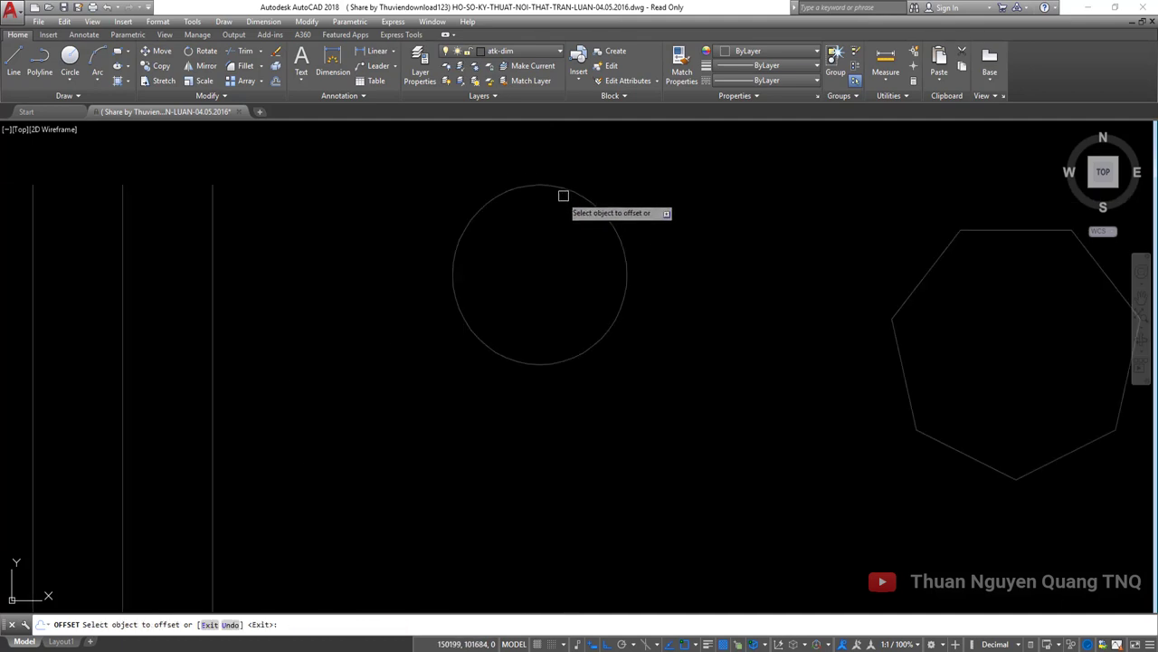
pyautogui.click(561, 188)
pyautogui.click(558, 225)
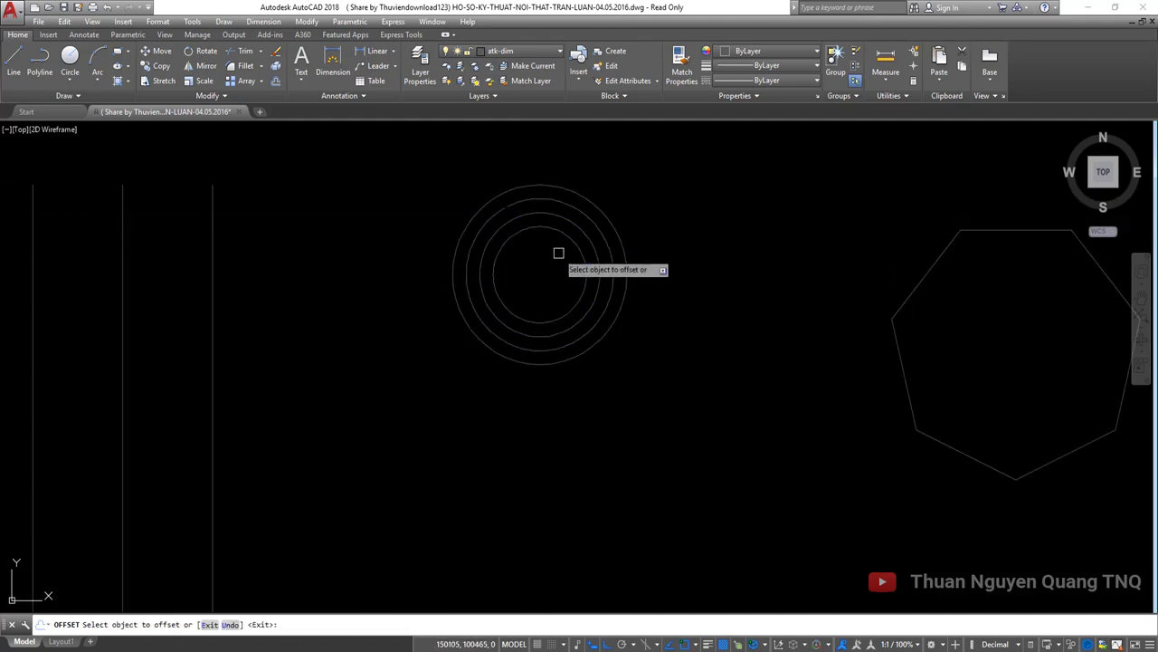
# Step: Offset the outermost circle outward repeatedly, adding four larger concentric circles
pyautogui.scroll(3, 561, 253)
pyautogui.scroll(-3, 549, 269)
pyautogui.moveTo(549, 268); pyautogui.dragTo(537, 314, button='middle')
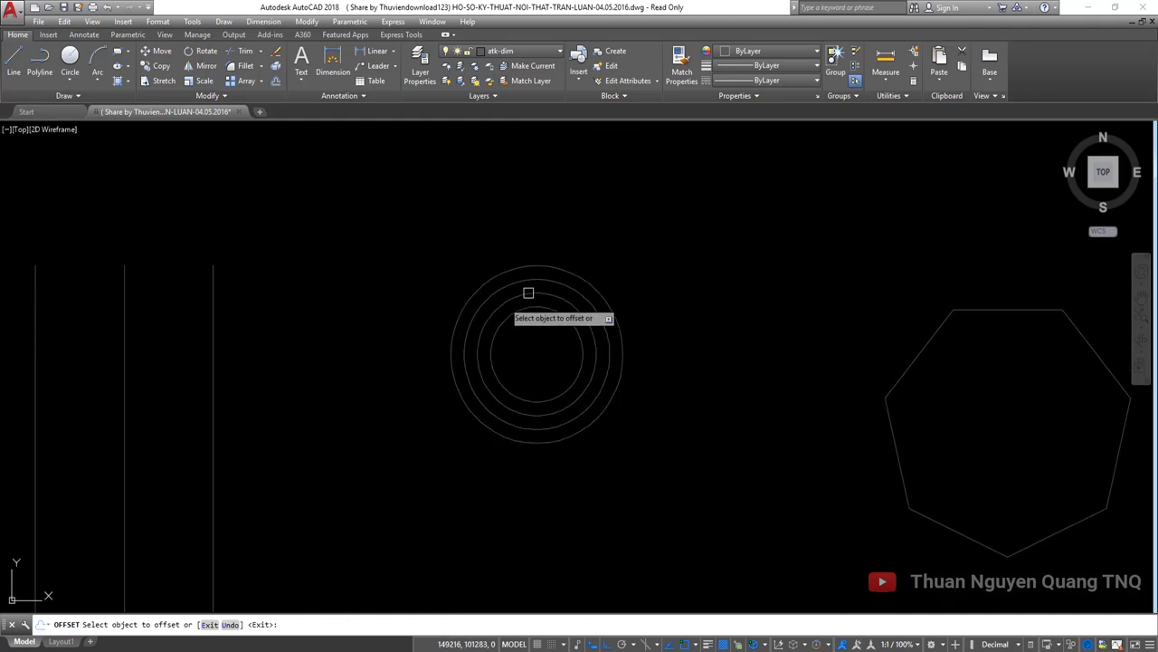
pyautogui.moveTo(576, 293); pyautogui.dragTo(584, 295, button='middle')
pyautogui.click(579, 305)
pyautogui.click(589, 288)
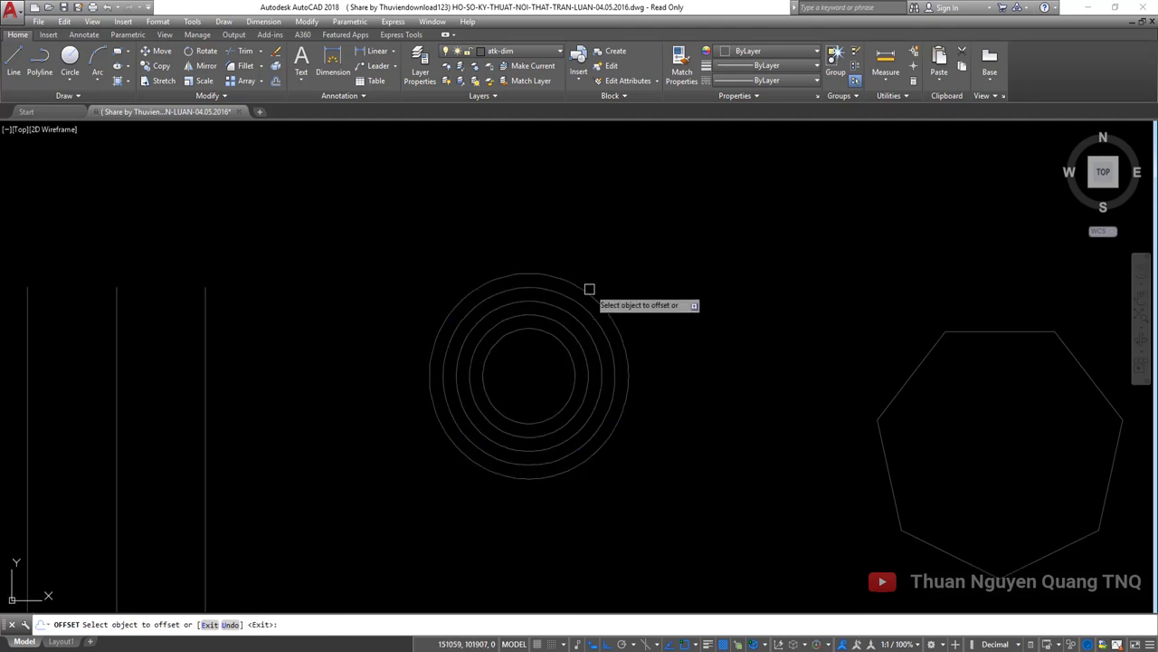
pyautogui.click(589, 289)
pyautogui.click(633, 256)
pyautogui.click(633, 254)
pyautogui.click(607, 246)
pyautogui.click(605, 255)
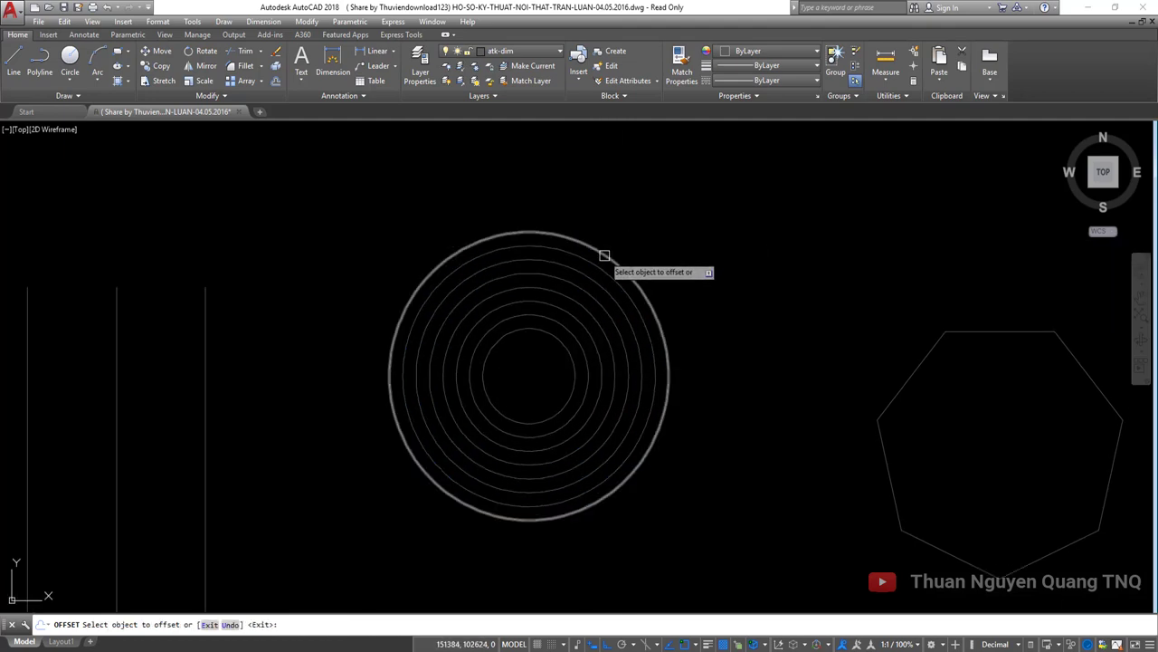
pyautogui.click(615, 242)
pyautogui.click(661, 224)
pyautogui.scroll(-2, 633, 240)
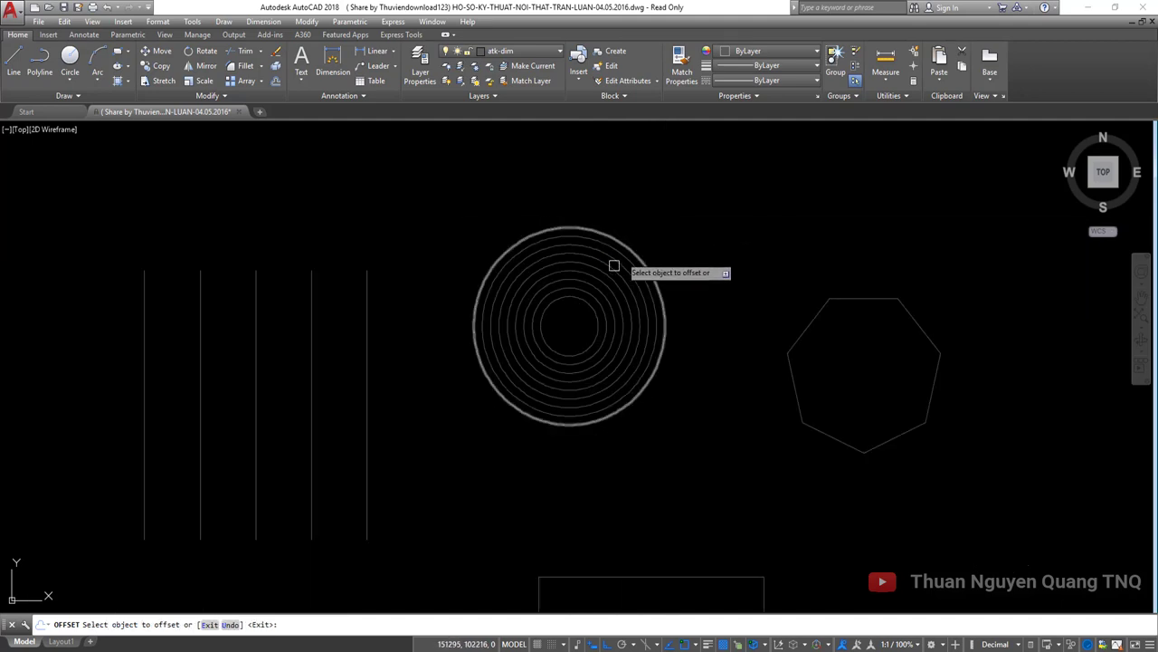
pyautogui.scroll(-1, 614, 266)
pyautogui.moveTo(745, 370); pyautogui.dragTo(745, 214, button='middle')
pyautogui.scroll(1, 621, 535)
pyautogui.moveTo(319, 279); pyautogui.dragTo(520, 439, button='middle')
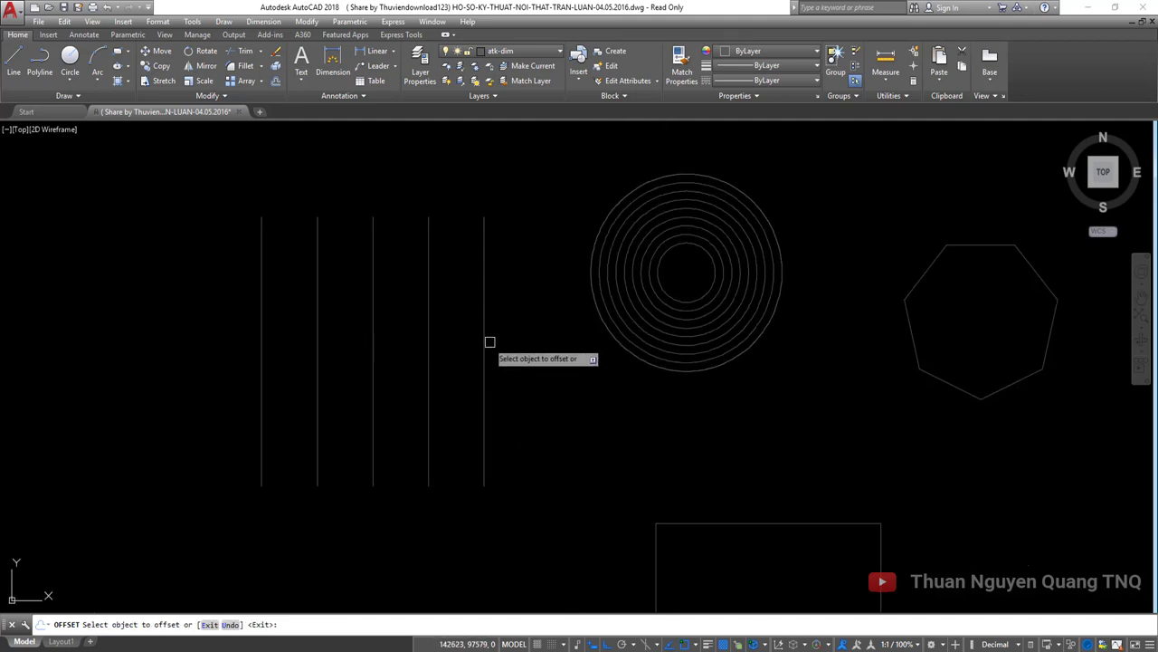
pyautogui.moveTo(612, 450); pyautogui.dragTo(411, 494, button='middle')
pyautogui.scroll(2, 474, 343)
# Step: Offset the octagon inward three times, nesting three smaller octagons inside it
pyautogui.scroll(-3, 462, 398)
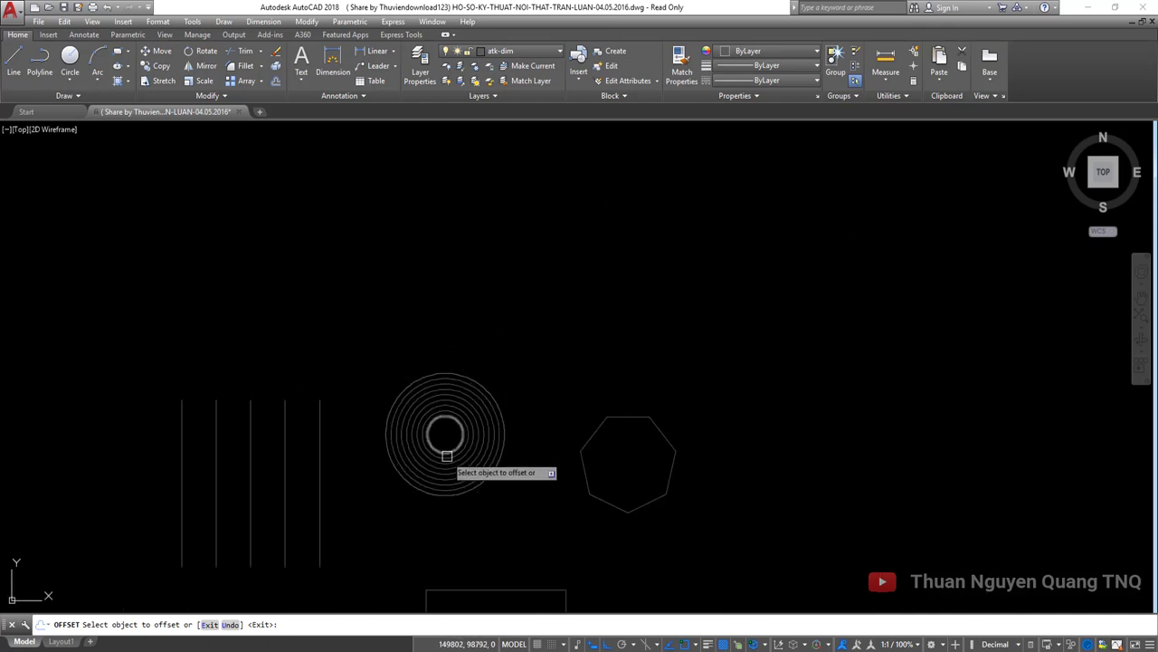
pyautogui.moveTo(447, 455); pyautogui.dragTo(504, 334, button='middle')
pyautogui.click(722, 368)
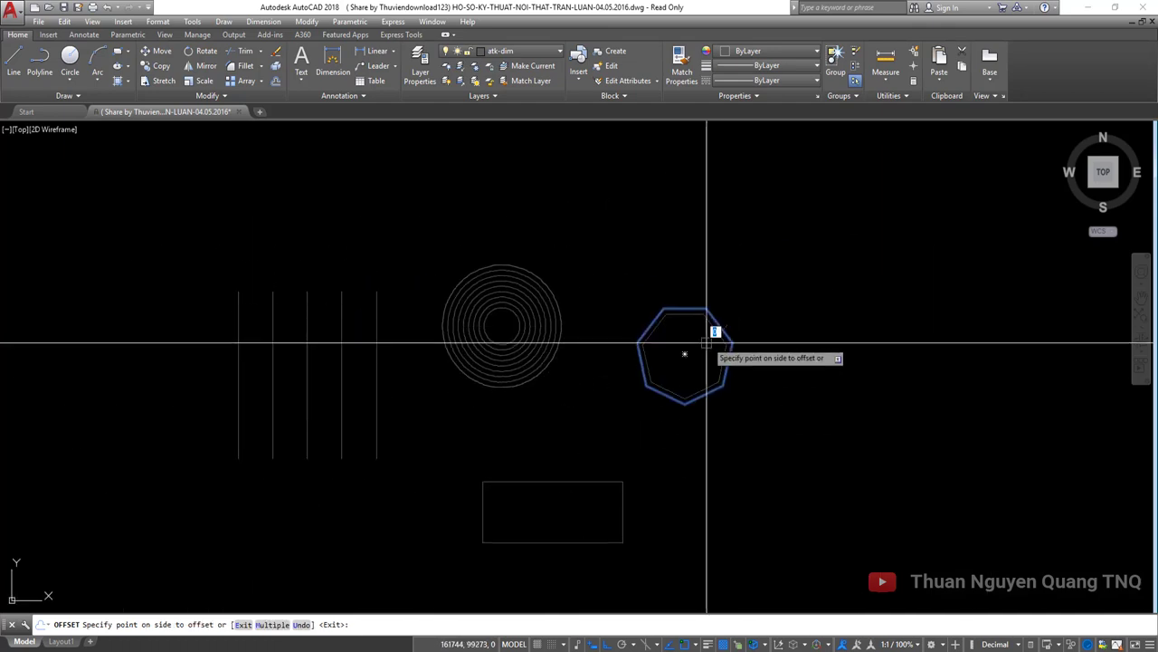
pyautogui.click(710, 330)
pyautogui.click(706, 336)
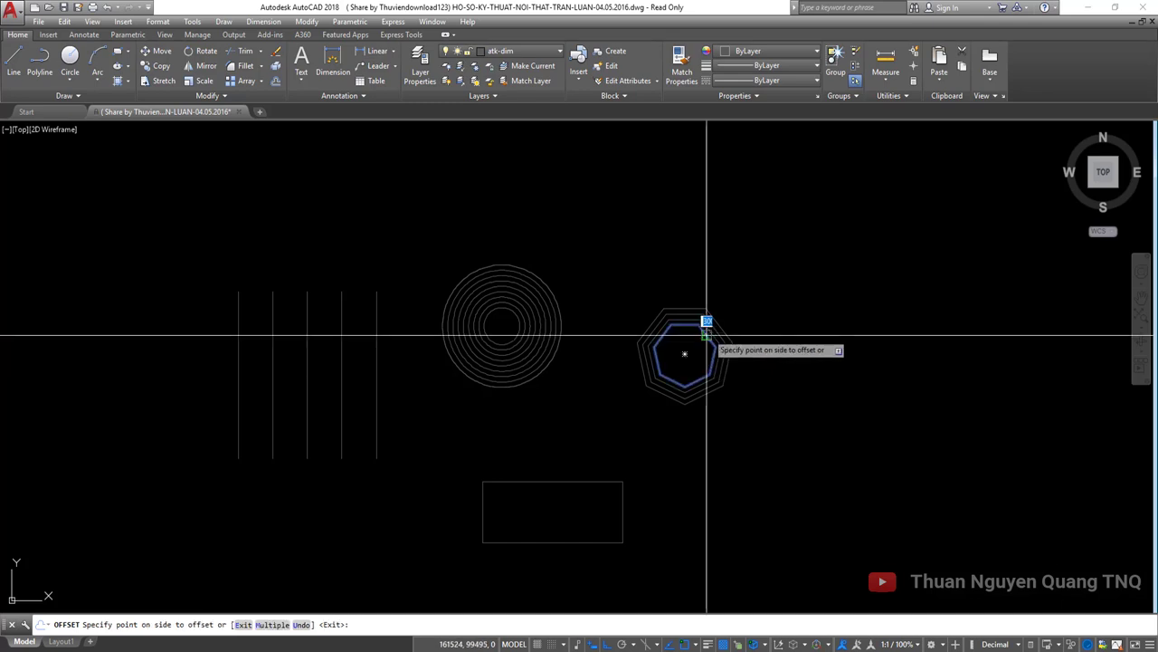
pyautogui.click(707, 335)
pyautogui.scroll(2, 697, 325)
pyautogui.scroll(2, 685, 344)
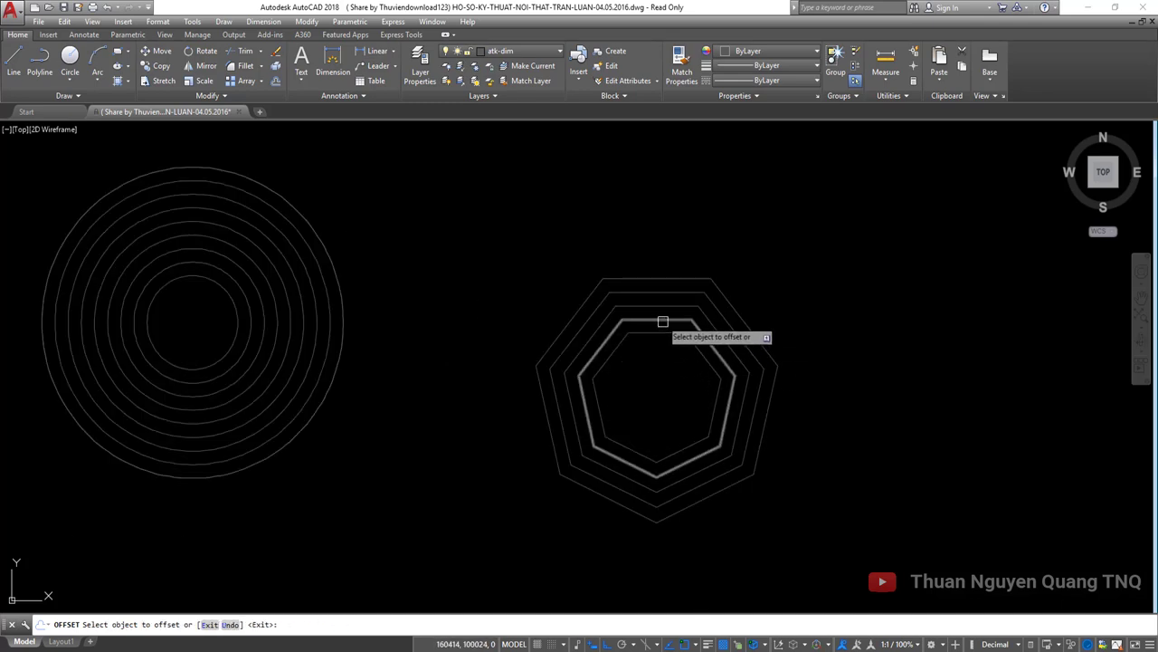
pyautogui.click(663, 321)
pyautogui.click(716, 383)
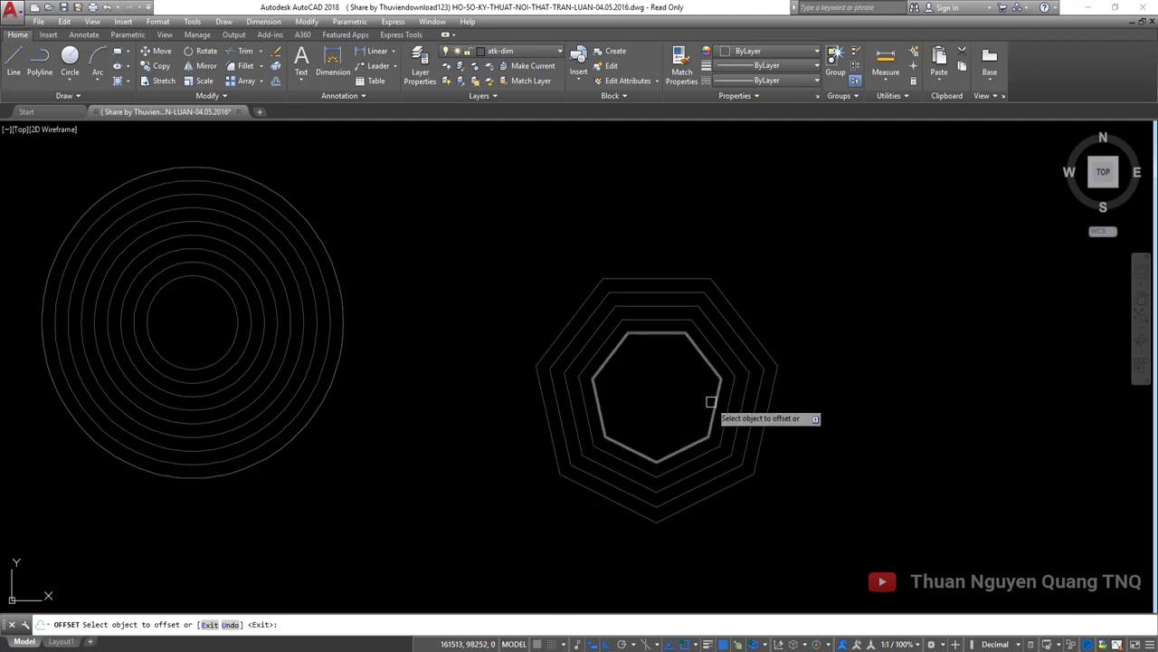
pyautogui.scroll(2, 714, 399)
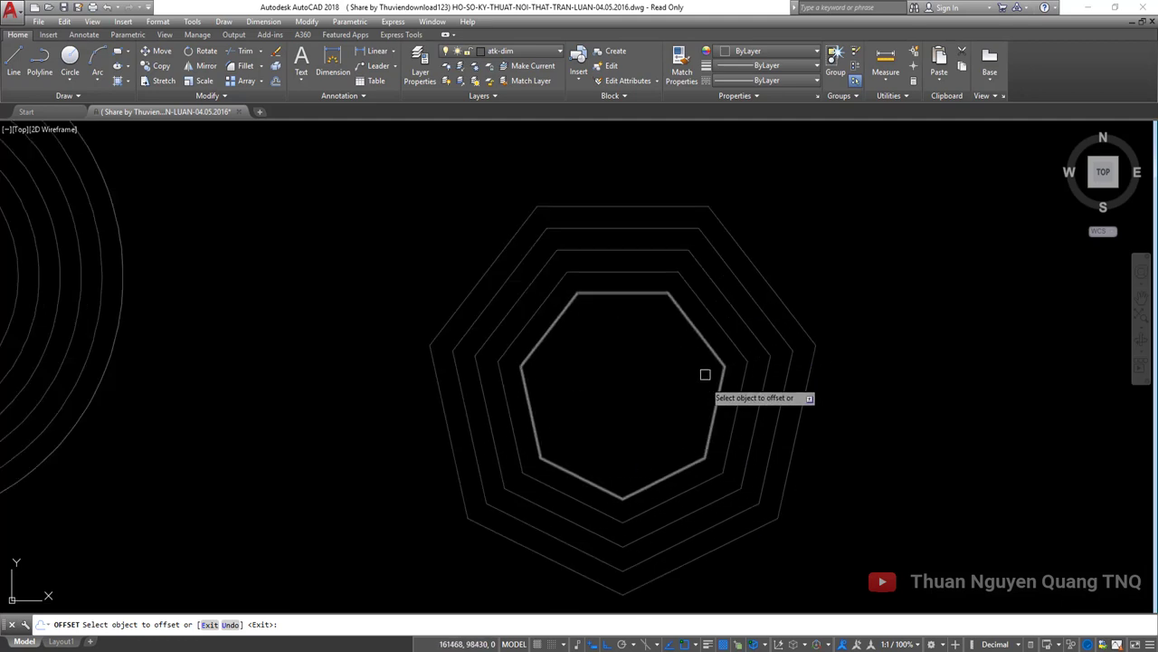
# Step: Offset the outermost octagon outward five times, adding larger octagons around it
pyautogui.click(752, 265)
pyautogui.click(791, 256)
pyautogui.click(815, 292)
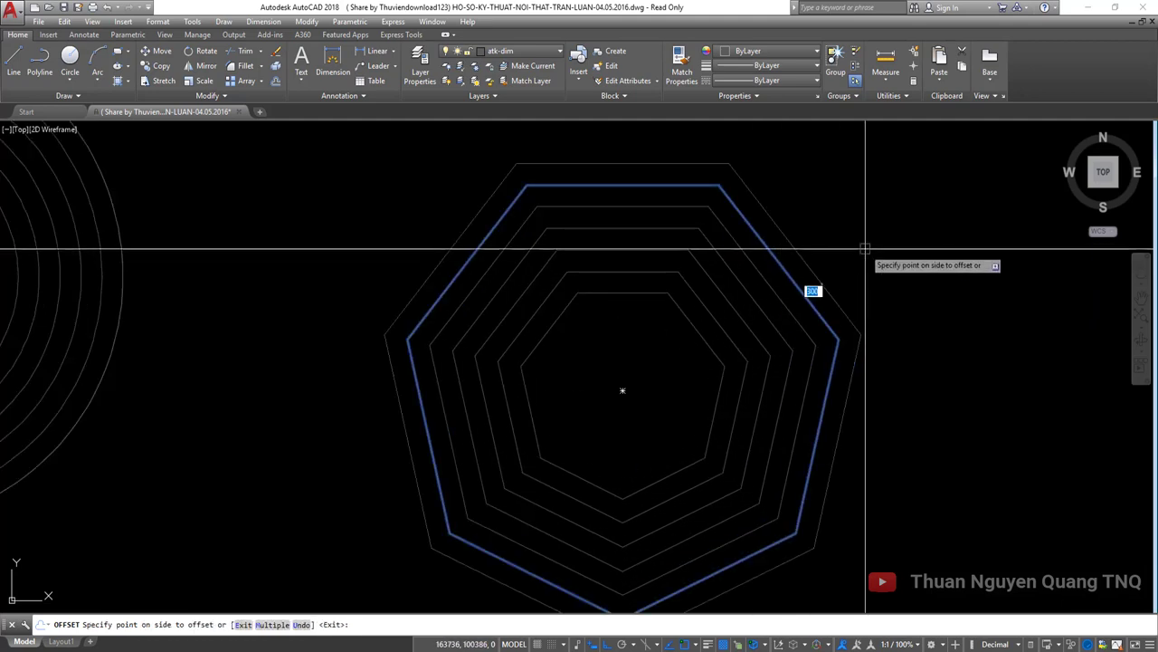
pyautogui.click(817, 262)
pyautogui.click(806, 263)
pyautogui.click(837, 247)
pyautogui.click(846, 253)
pyautogui.click(853, 242)
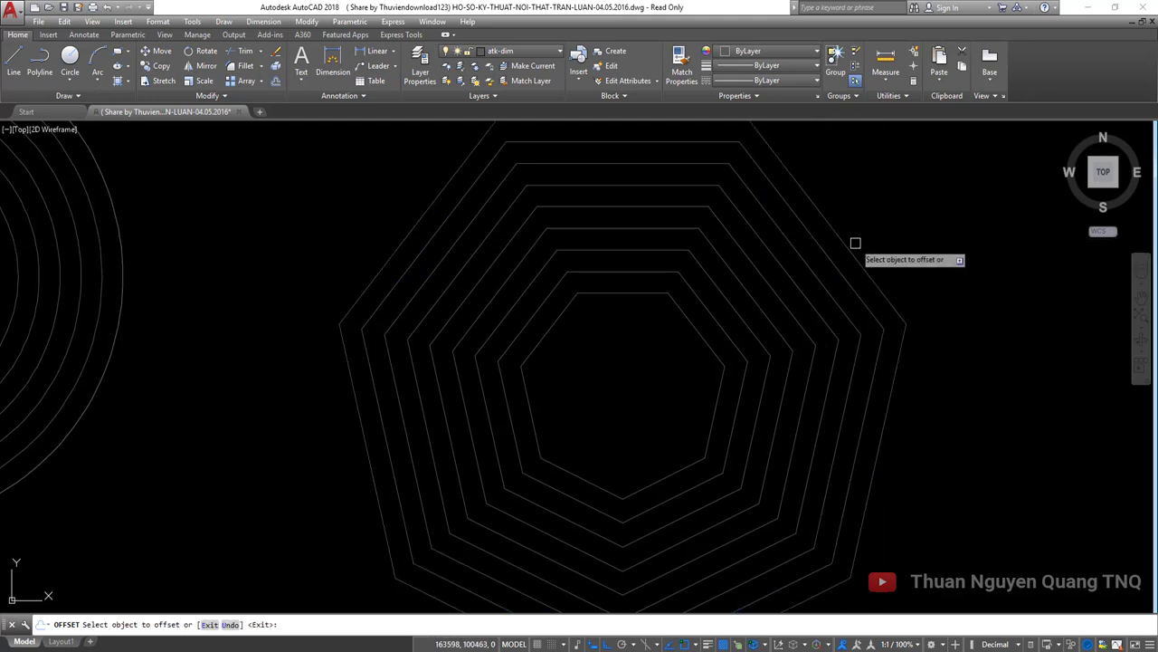
pyautogui.scroll(-3, 855, 242)
pyautogui.click(861, 245)
pyautogui.click(860, 246)
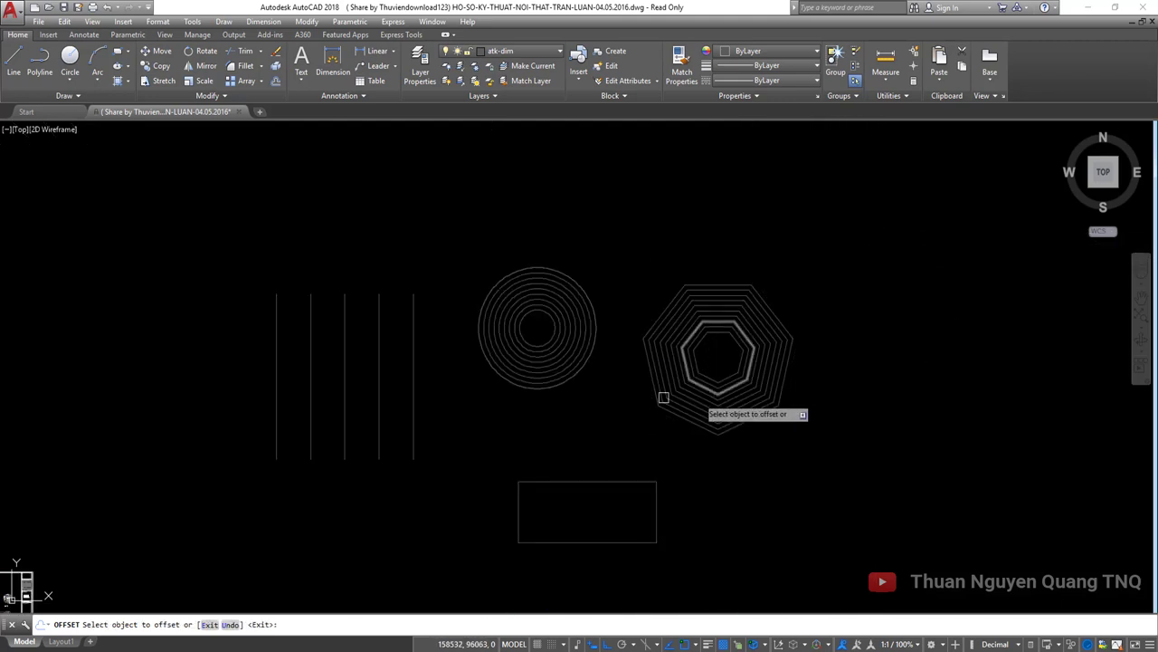
pyautogui.scroll(3, 550, 271)
# Step: Add six more larger concentric circles by repeatedly offsetting the outermost ring outward
pyautogui.click(658, 222)
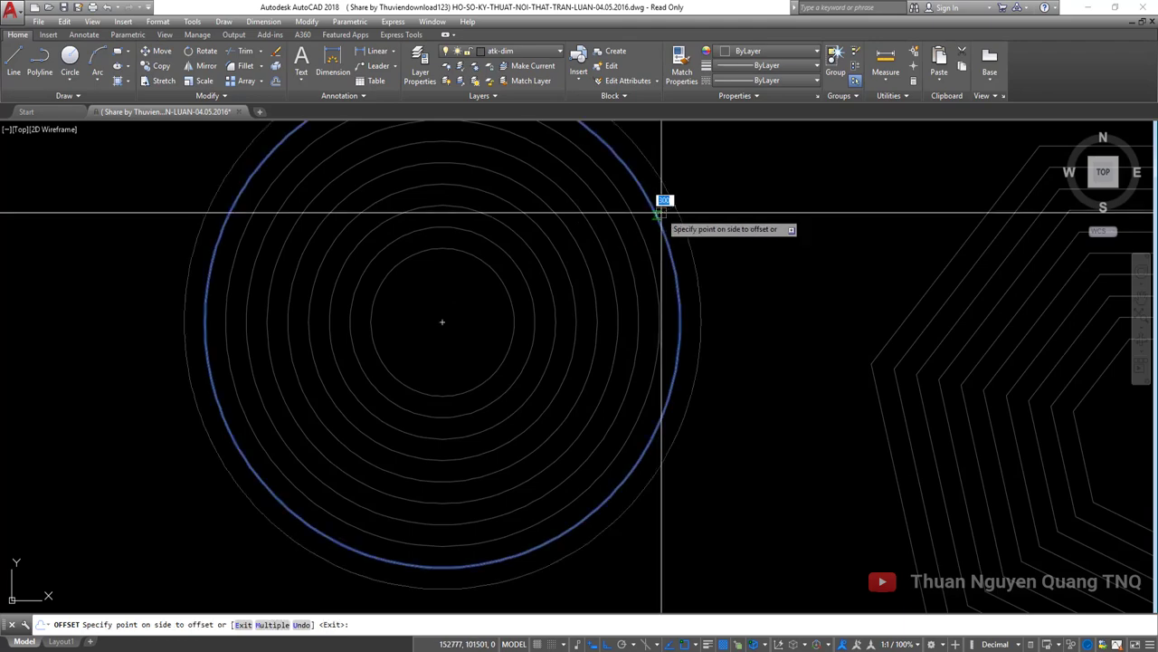
pyautogui.click(668, 202)
pyautogui.click(678, 217)
pyautogui.click(710, 217)
pyautogui.click(711, 217)
pyautogui.click(716, 225)
pyautogui.scroll(-3, 724, 240)
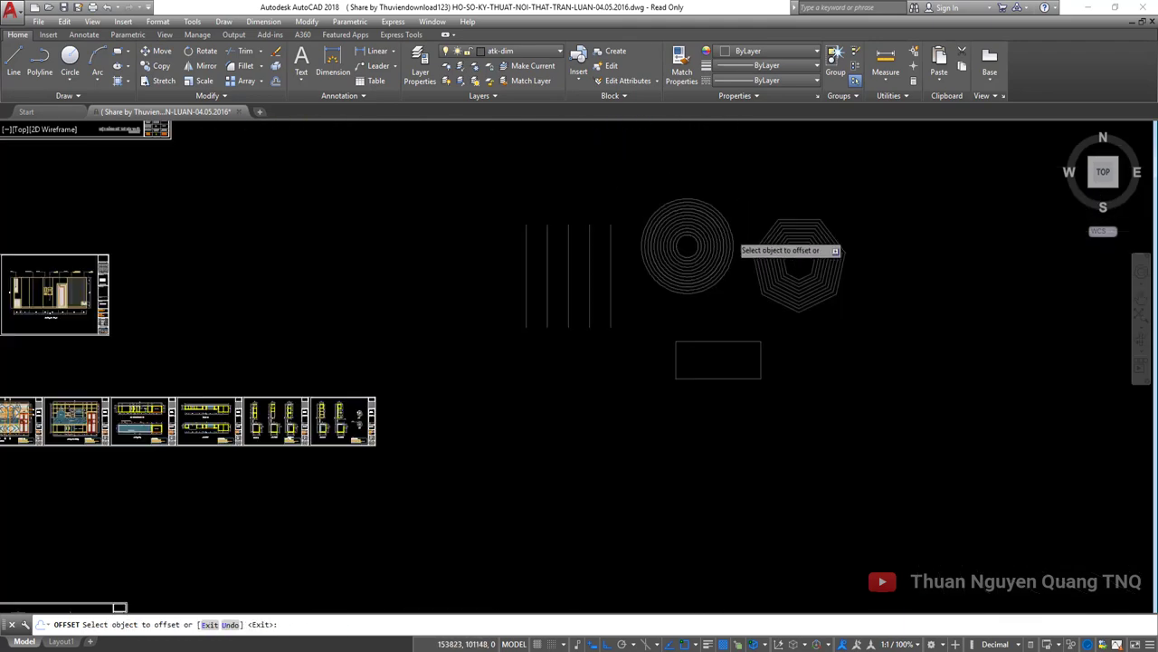
pyautogui.scroll(-3, 750, 207)
pyautogui.scroll(-2, 633, 289)
pyautogui.scroll(3, 569, 424)
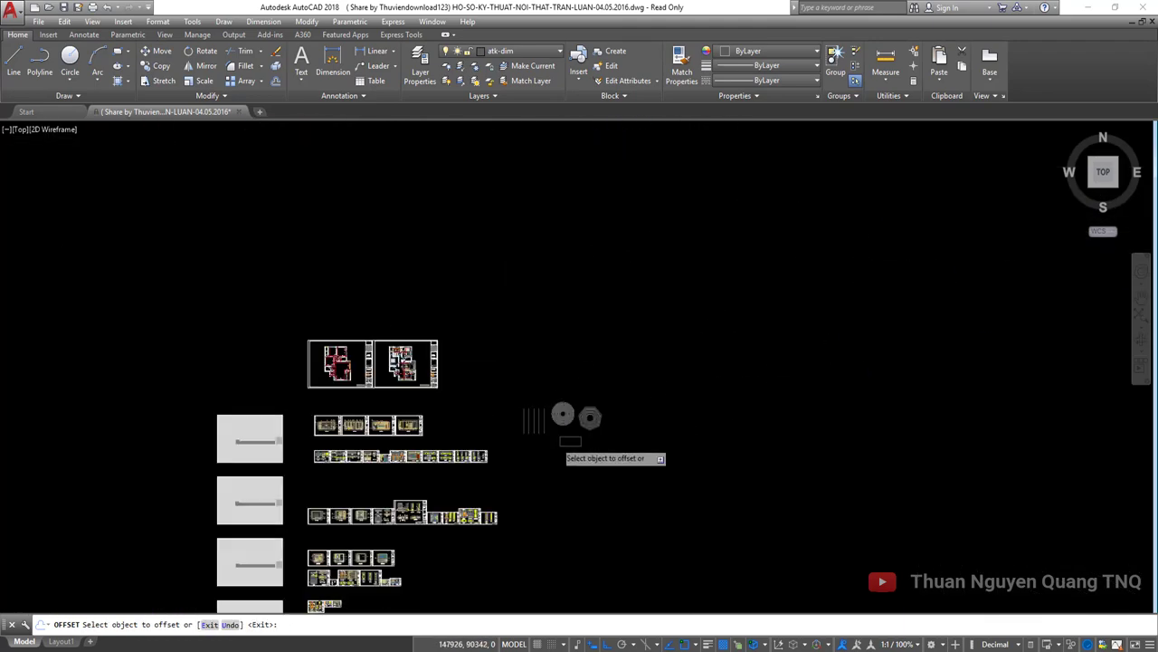
pyautogui.scroll(10, 568, 423)
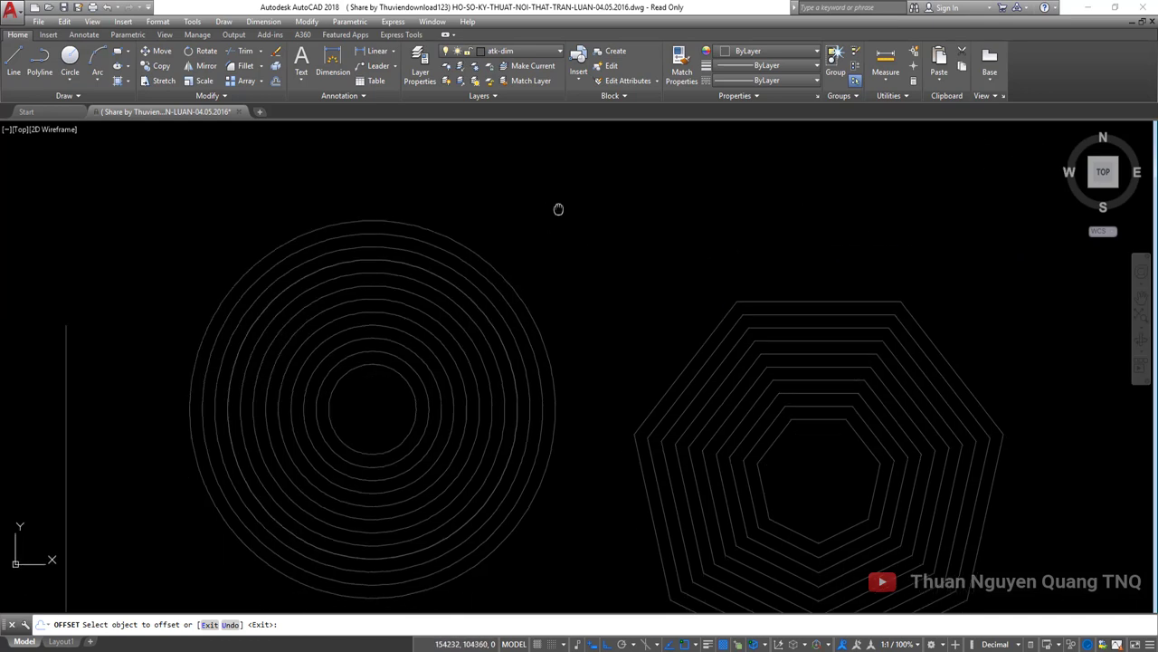
pyautogui.click(511, 259)
pyautogui.click(525, 259)
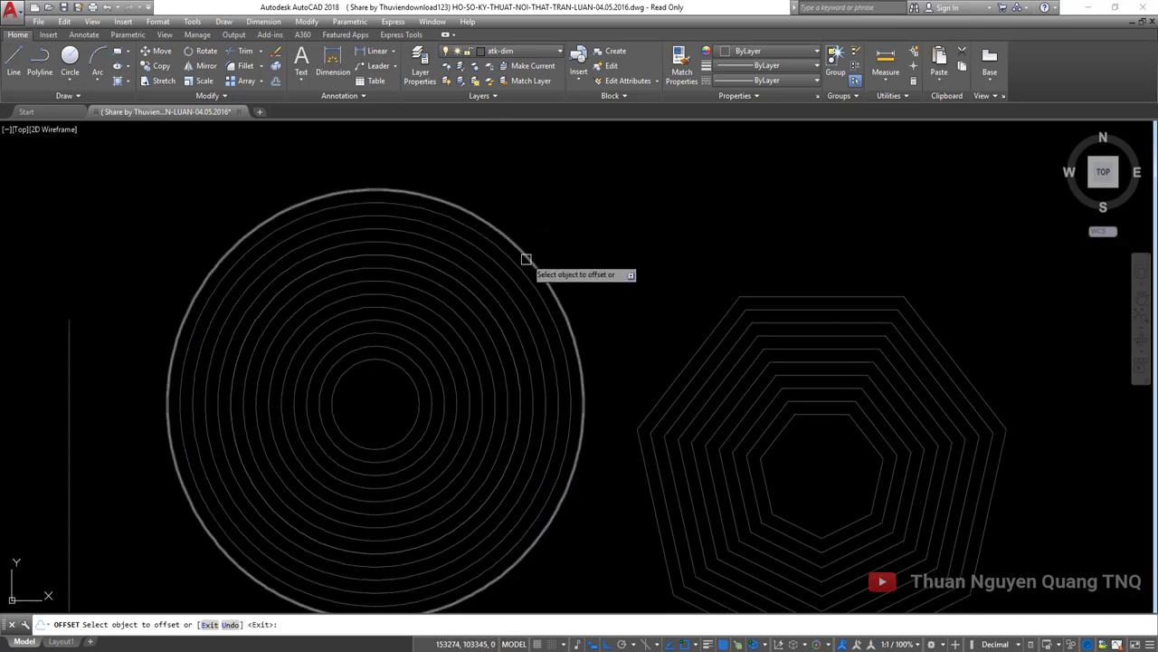
pyautogui.click(534, 249)
pyautogui.click(556, 222)
pyautogui.click(540, 243)
pyautogui.click(549, 228)
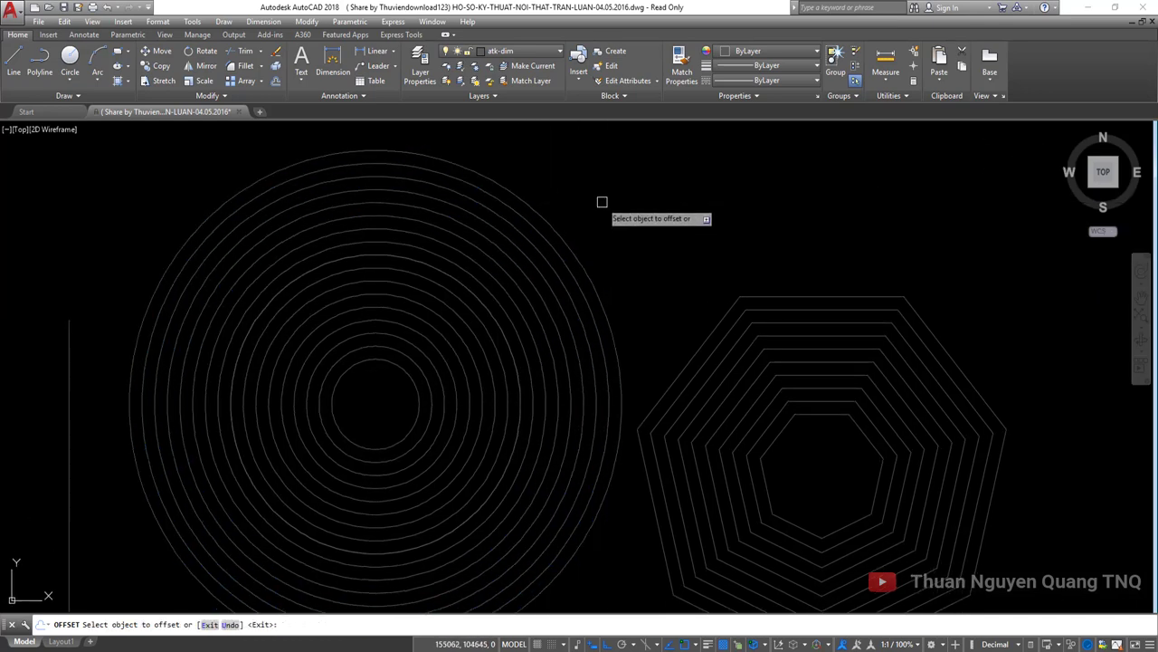
pyautogui.scroll(4, 374, 403)
# Step: Offset the inner circle inward three times, down to a tiny circle at the centre
pyautogui.click(438, 318)
pyautogui.click(414, 349)
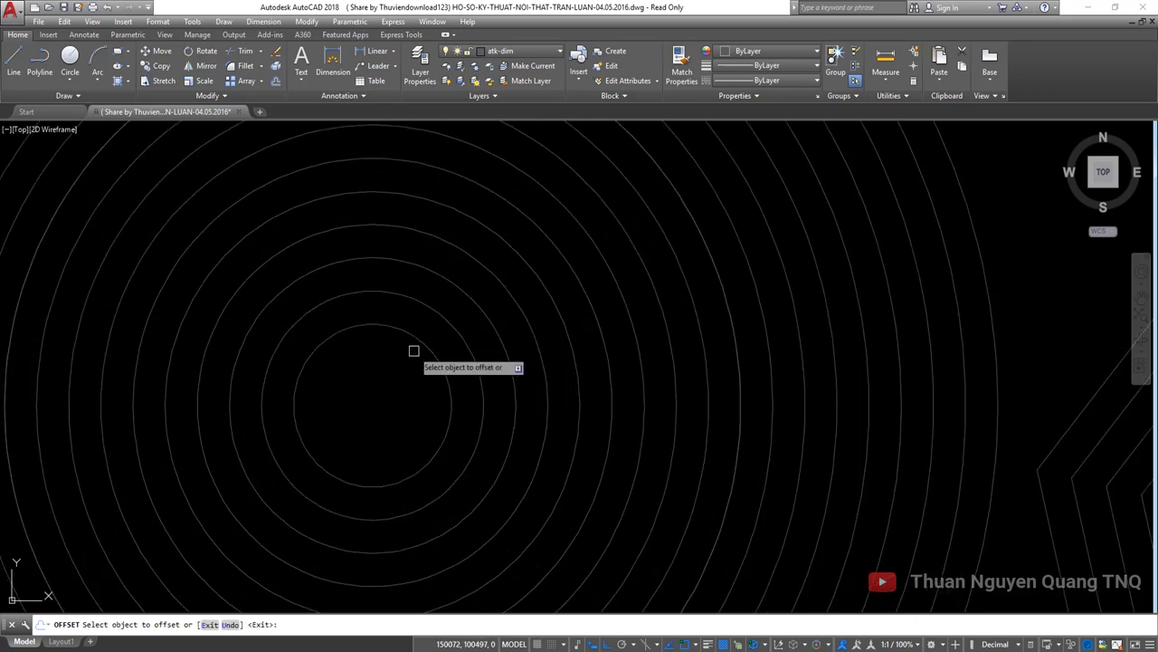
pyautogui.click(408, 355)
pyautogui.click(398, 380)
pyautogui.click(401, 365)
pyautogui.click(375, 401)
pyautogui.scroll(3, 376, 401)
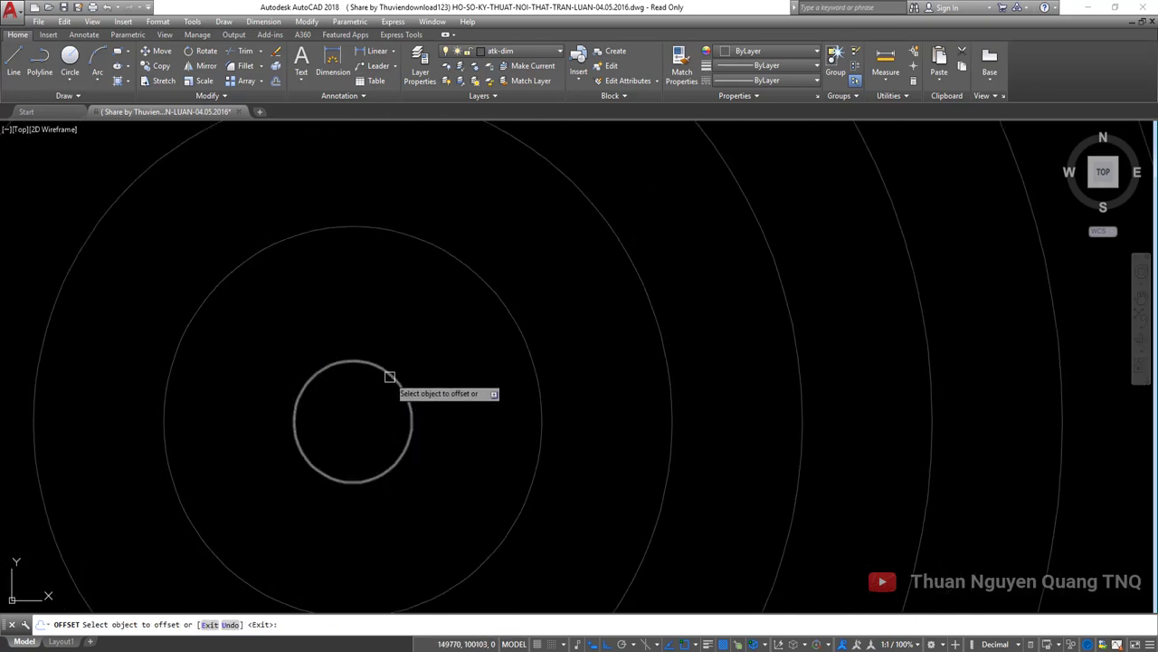
# Step: Keep offsetting the smallest central circle inward until AutoCAD refuses the offset
pyautogui.click(387, 376)
pyautogui.click(387, 372)
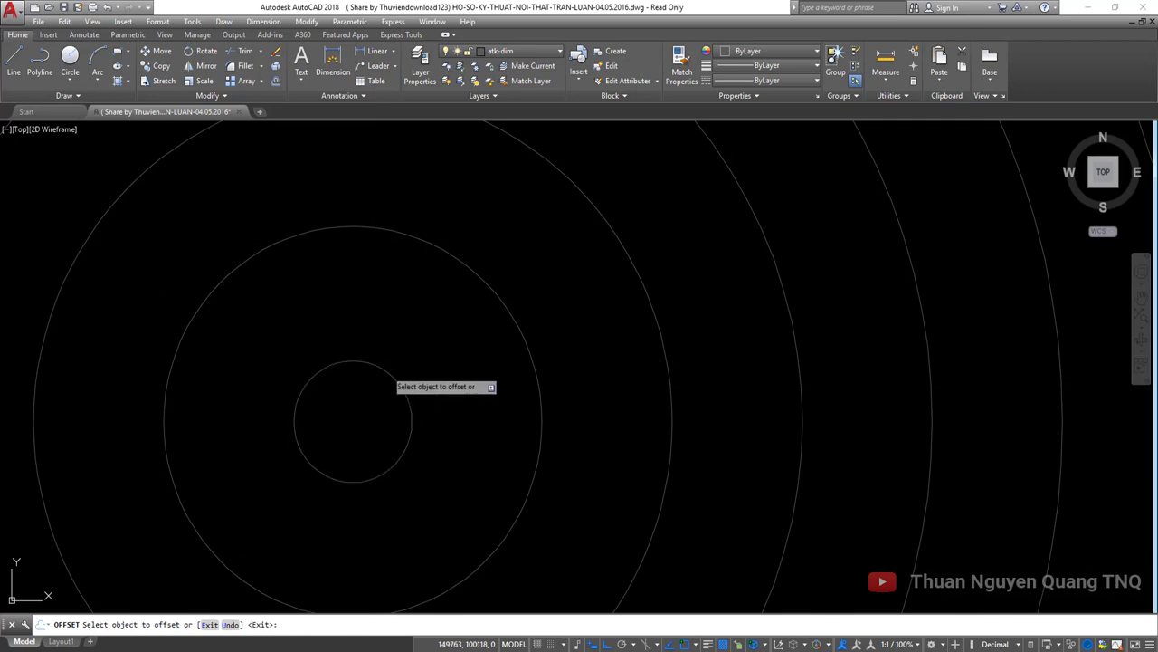
pyautogui.click(382, 363)
pyautogui.click(368, 397)
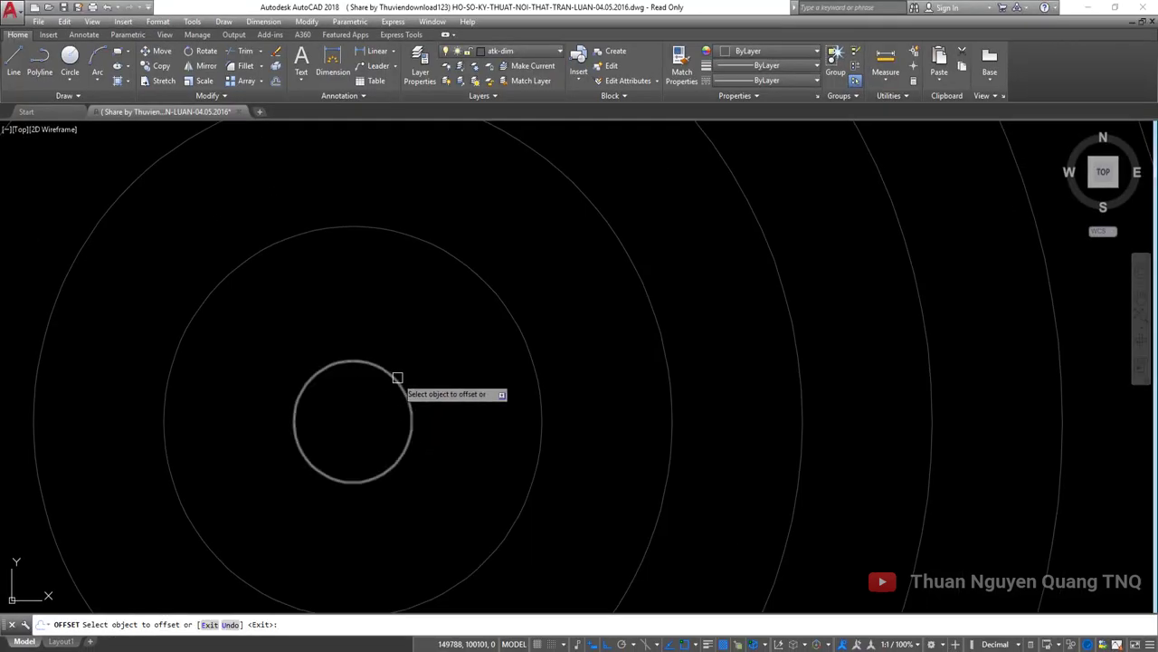
pyautogui.click(391, 385)
pyautogui.click(389, 375)
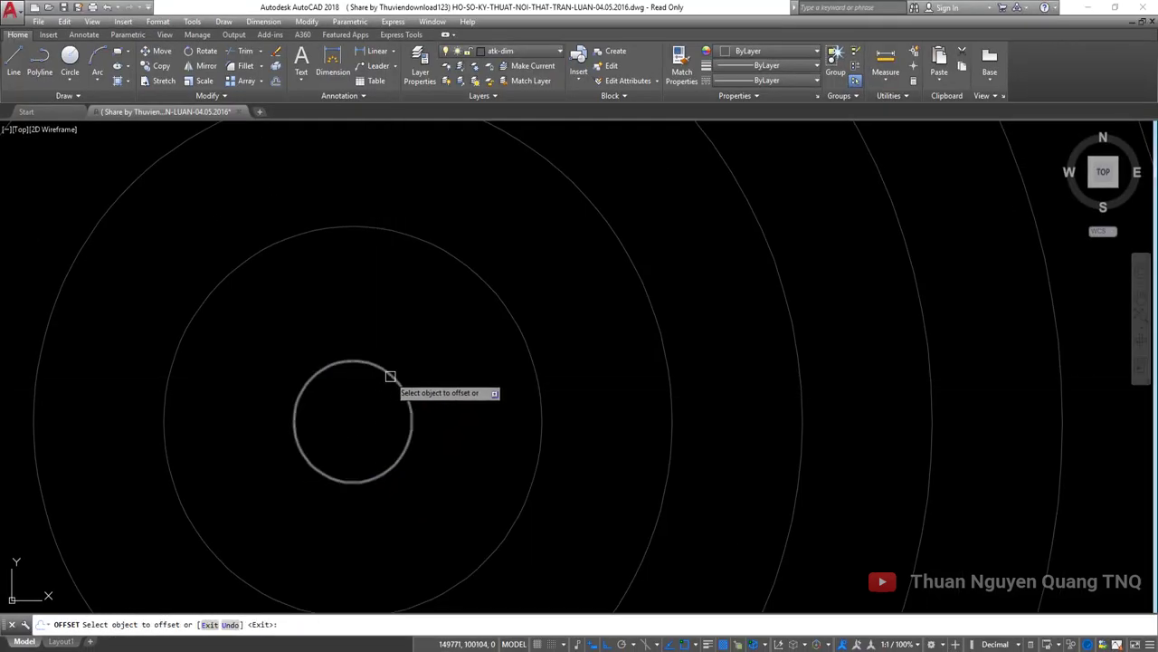
pyautogui.click(380, 387)
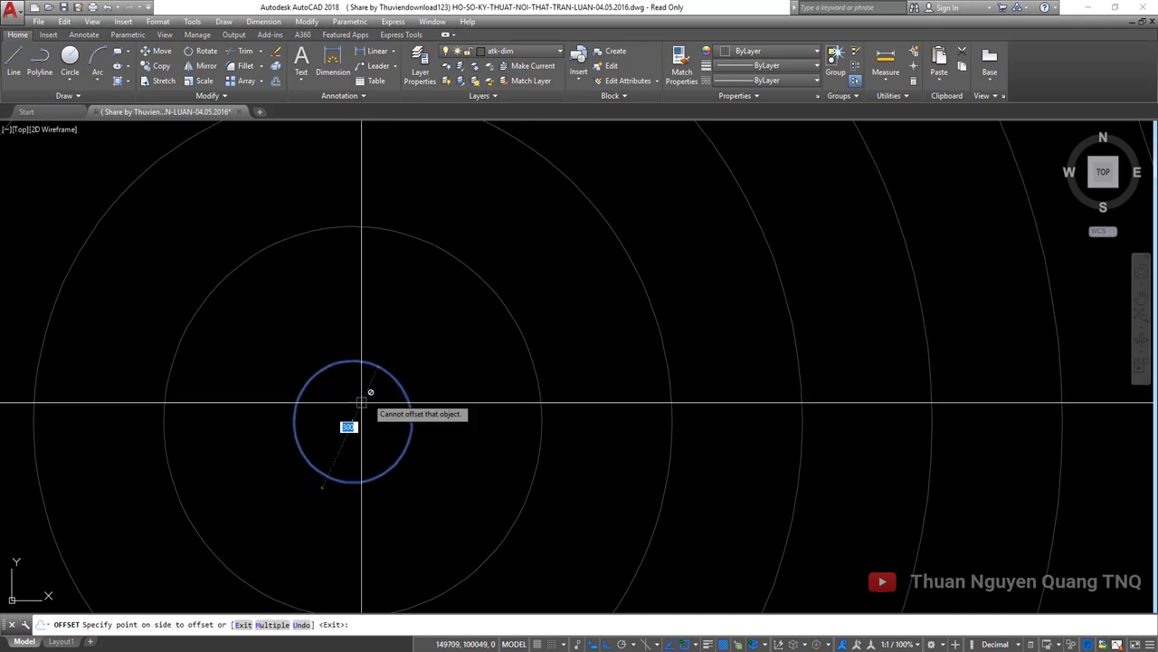
pyautogui.click(377, 387)
pyautogui.scroll(-5, 363, 405)
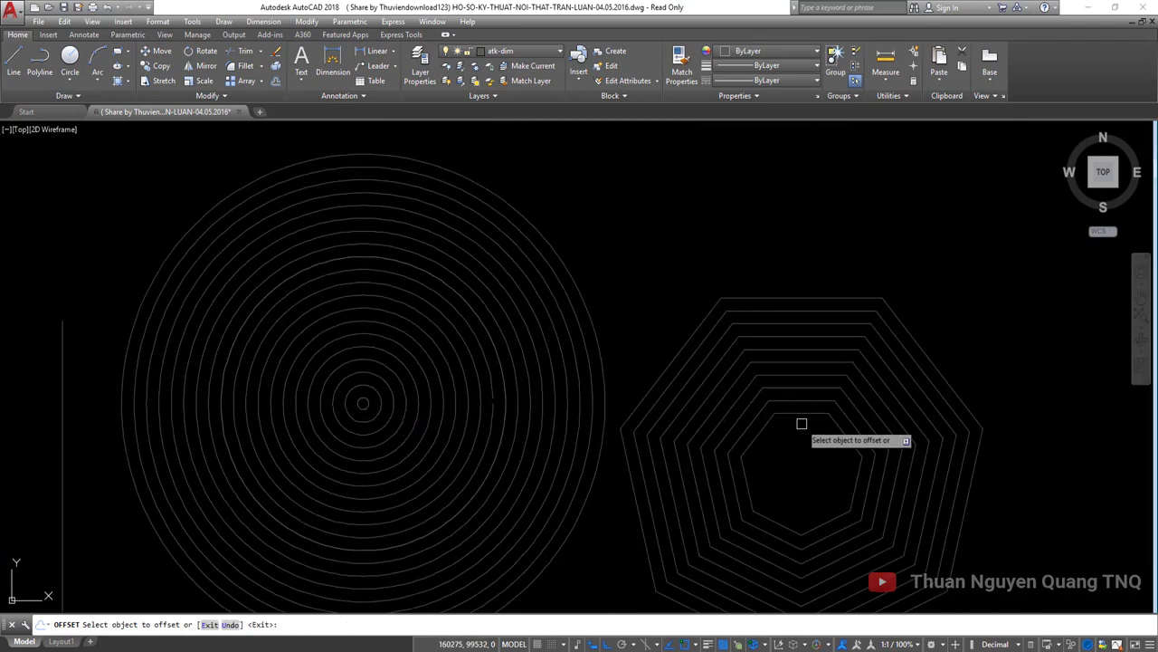
# Step: Nest smaller octagons down to a tiny centre one, and add one larger outer octagon
pyautogui.click(806, 432)
pyautogui.click(802, 468)
pyautogui.scroll(2, 797, 473)
pyautogui.click(832, 440)
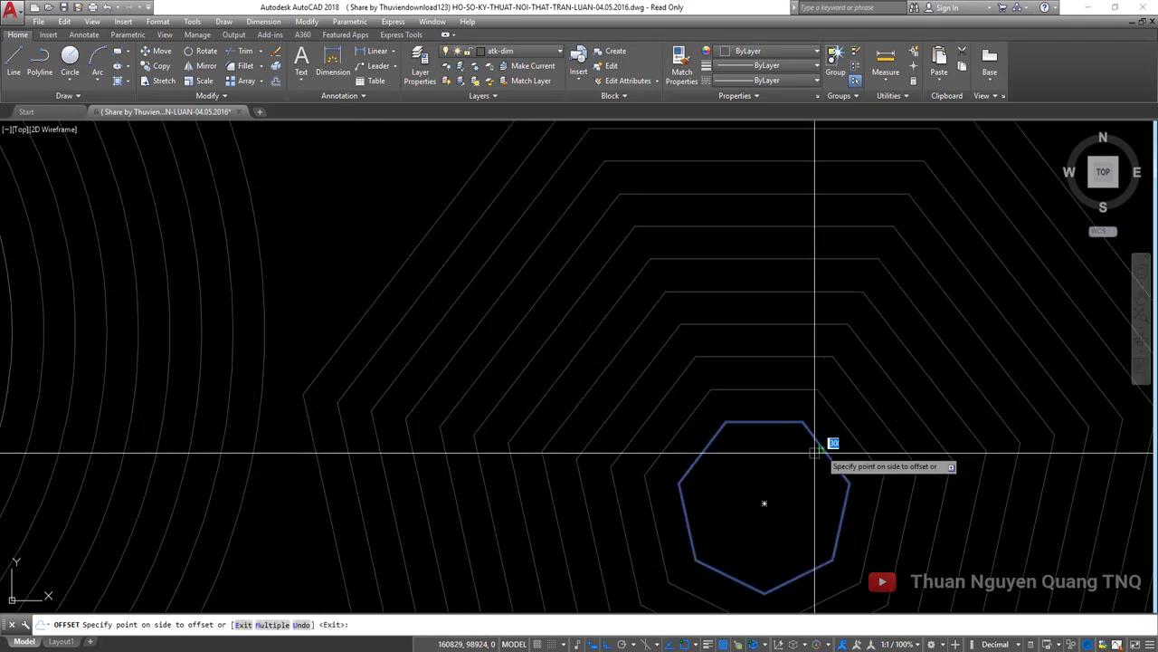
pyautogui.click(770, 493)
pyautogui.scroll(3, 778, 496)
pyautogui.scroll(2, 768, 515)
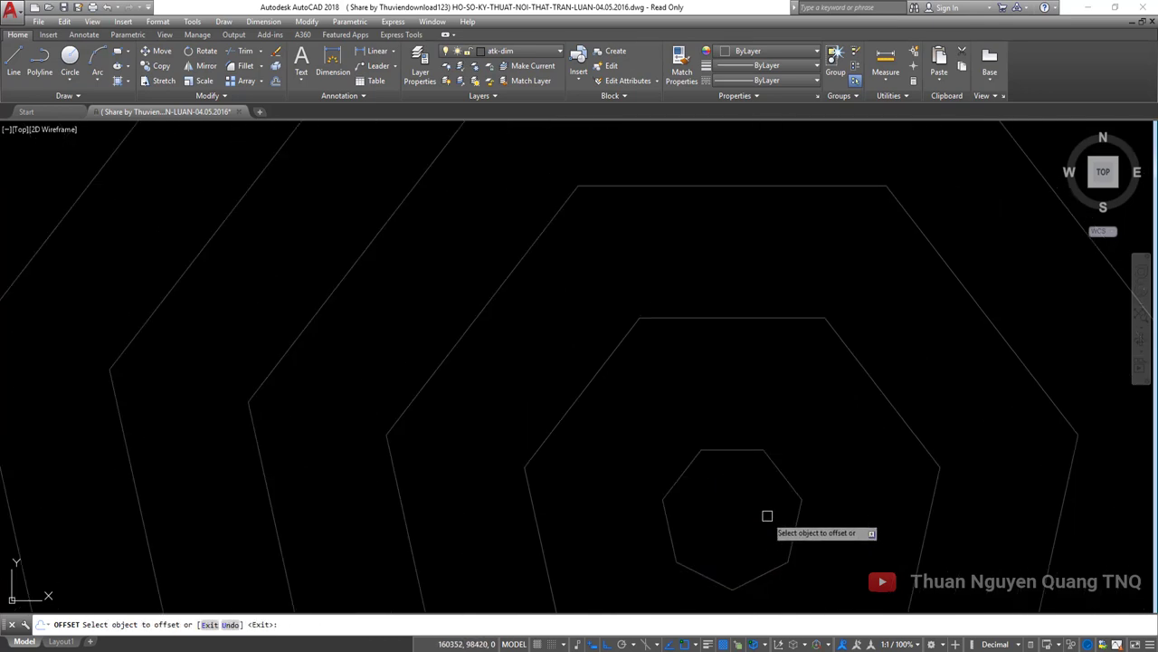
pyautogui.scroll(3, 768, 515)
pyautogui.click(814, 506)
pyautogui.click(802, 462)
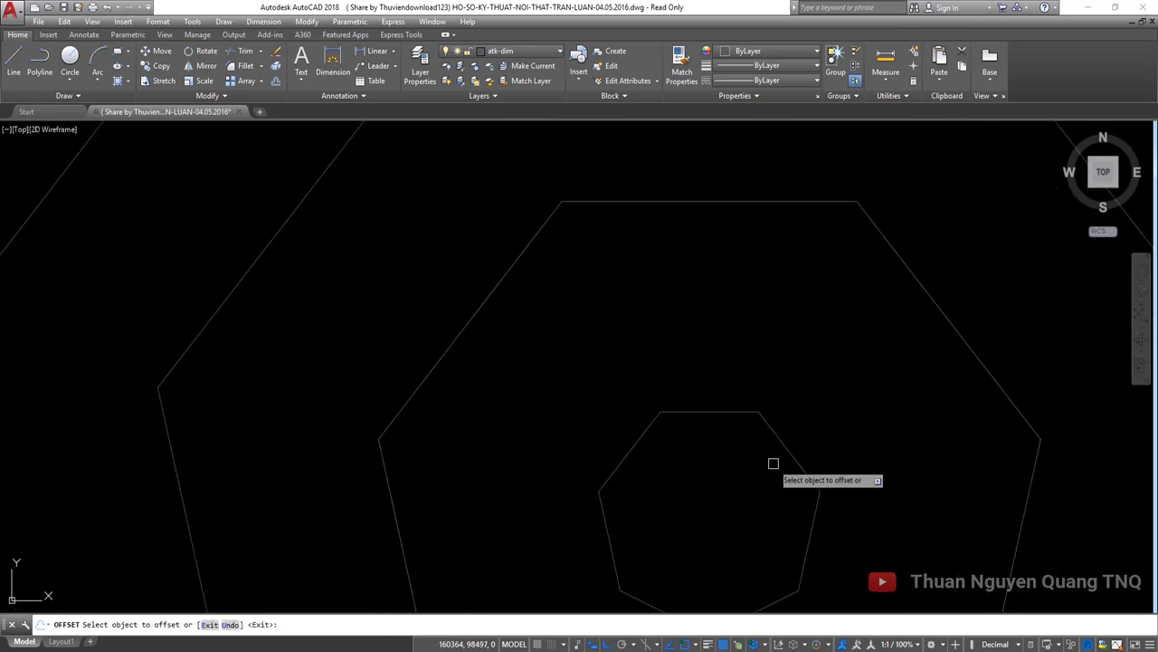
pyautogui.click(780, 452)
pyautogui.click(769, 462)
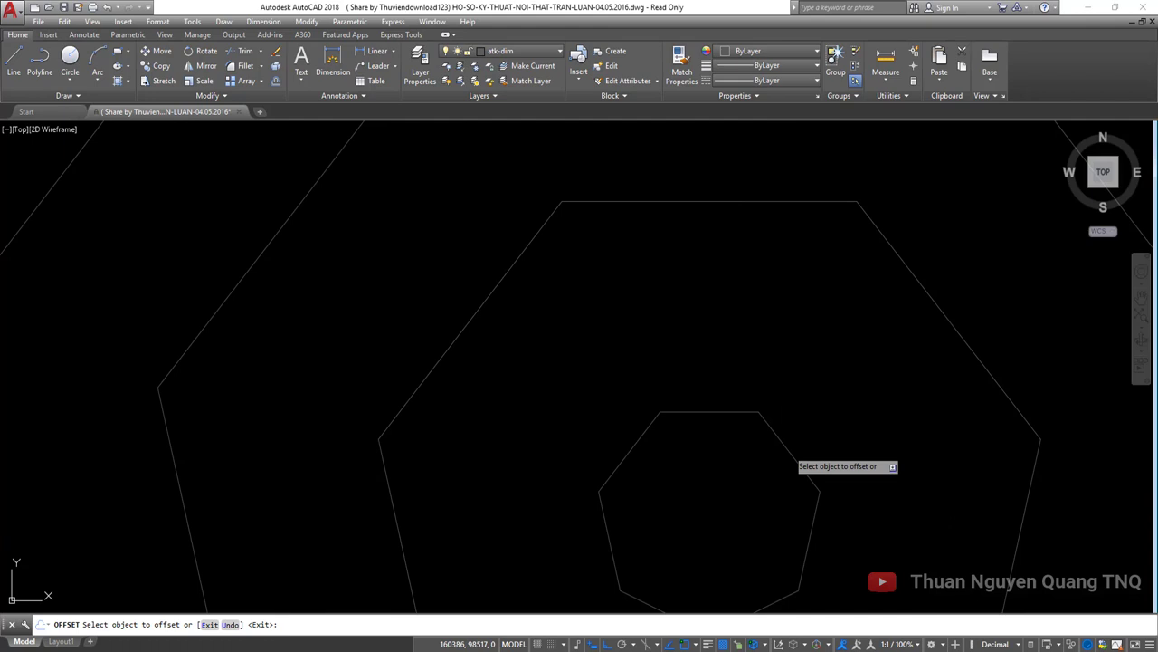
pyautogui.click(763, 419)
pyautogui.click(768, 426)
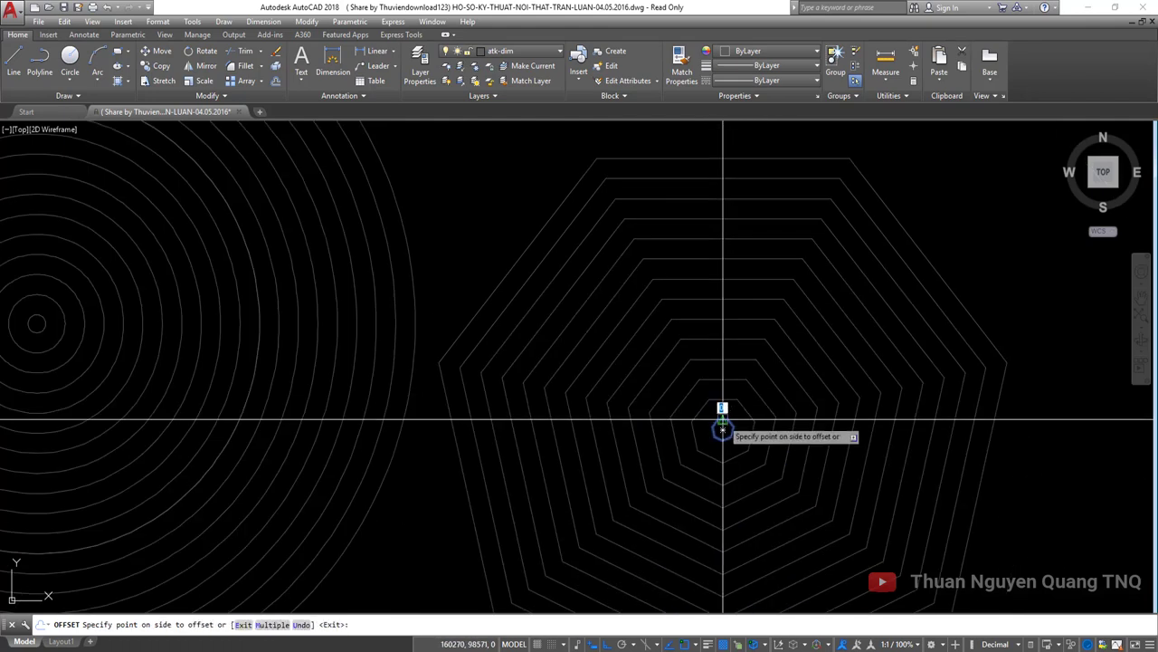
pyautogui.scroll(-3, 722, 419)
pyautogui.scroll(-4, 784, 246)
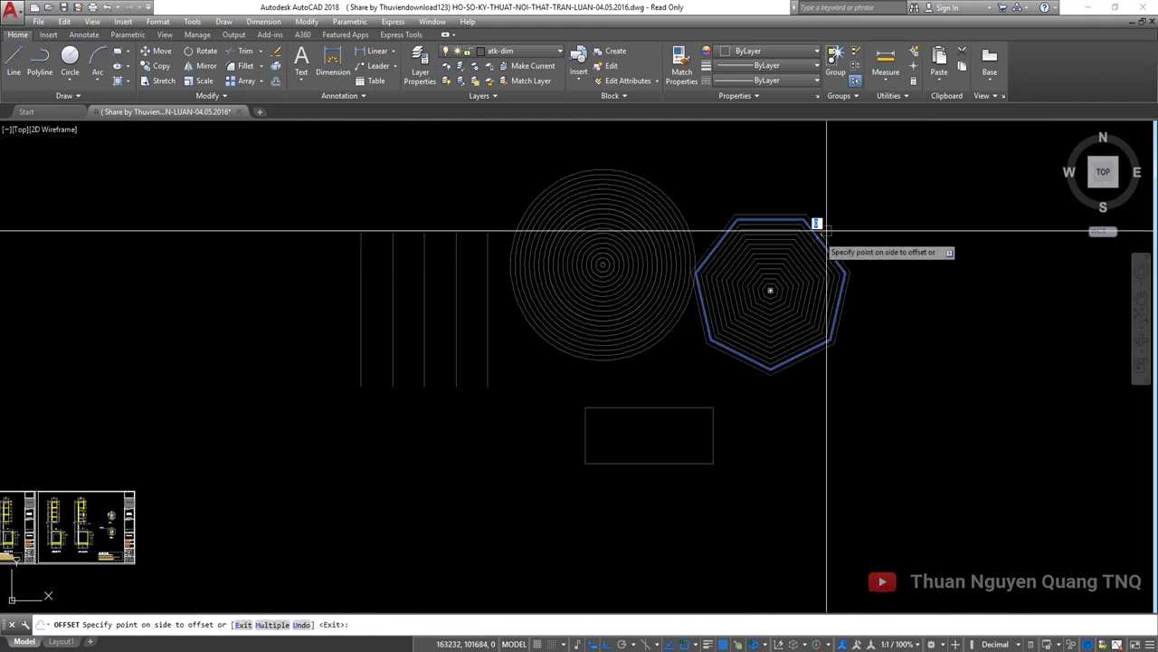
pyautogui.click(827, 234)
pyautogui.scroll(2, 679, 433)
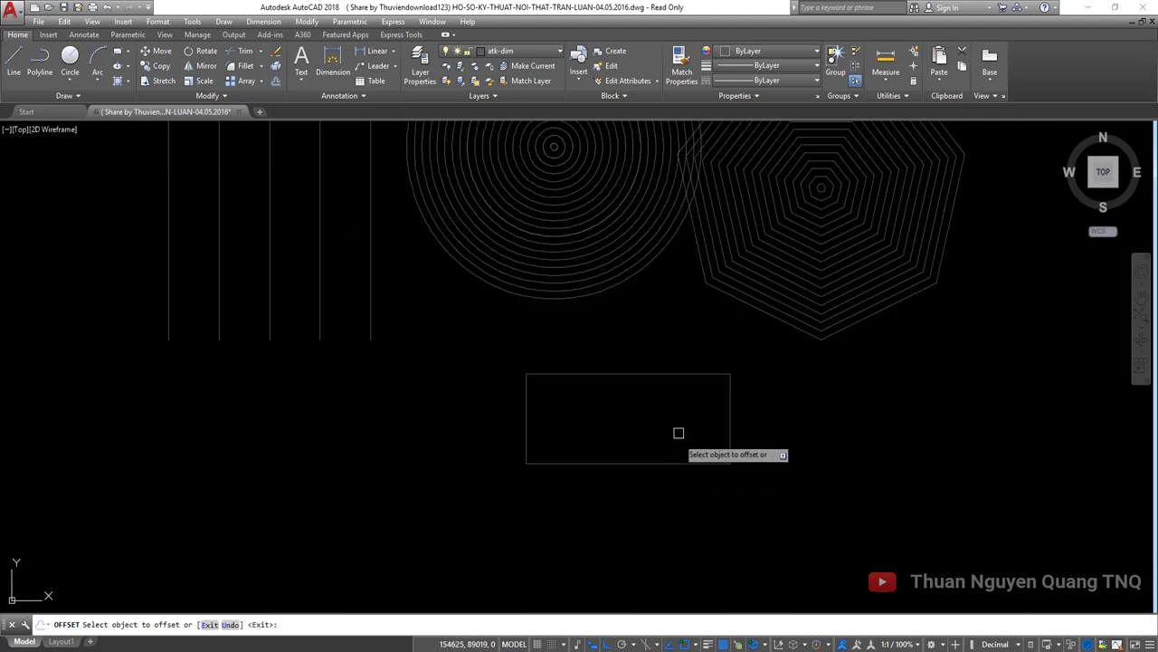
# Step: Offset the rectangle inward four times, creating nested smaller rectangles
pyautogui.click(698, 373)
pyautogui.click(679, 390)
pyautogui.click(675, 381)
pyautogui.click(672, 416)
pyautogui.click(674, 388)
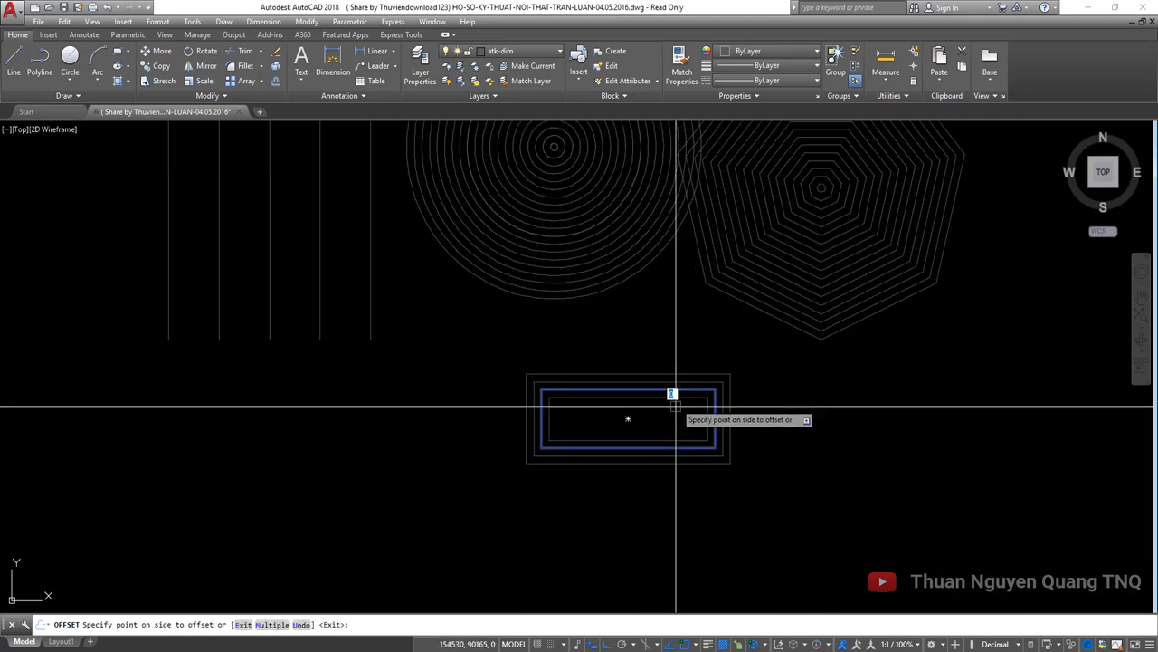
pyautogui.click(673, 408)
pyautogui.click(679, 432)
pyautogui.click(628, 417)
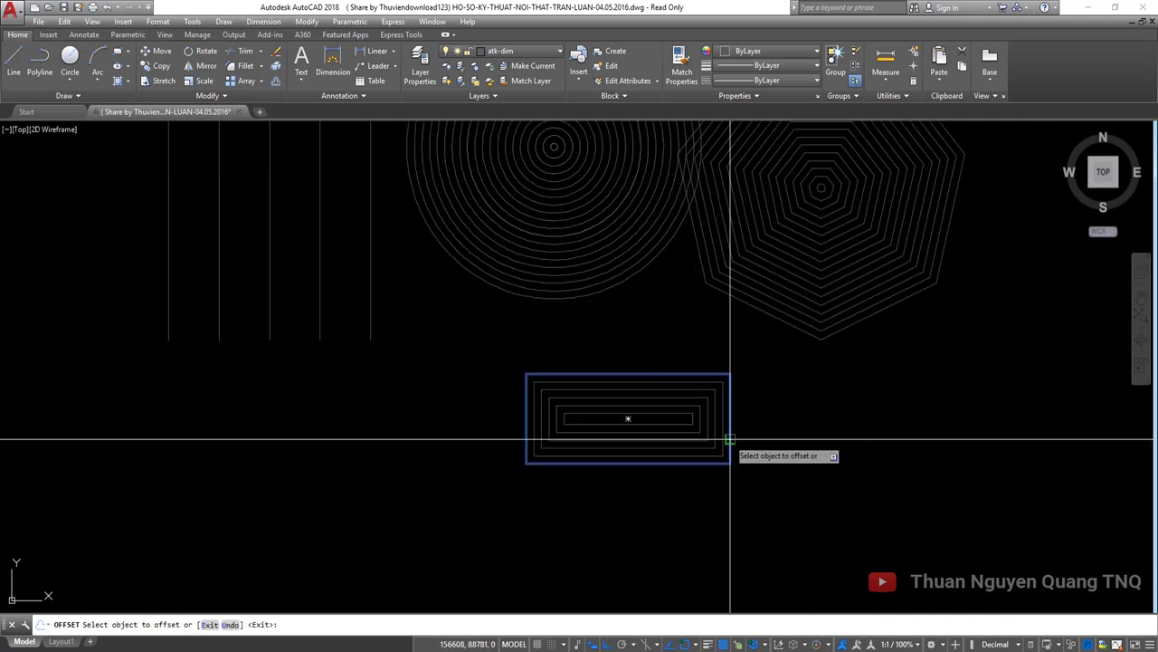
# Step: Add three larger rectangles around the outermost rectangle by offsetting outward
pyautogui.click(730, 442)
pyautogui.click(770, 433)
pyautogui.click(739, 425)
pyautogui.click(769, 422)
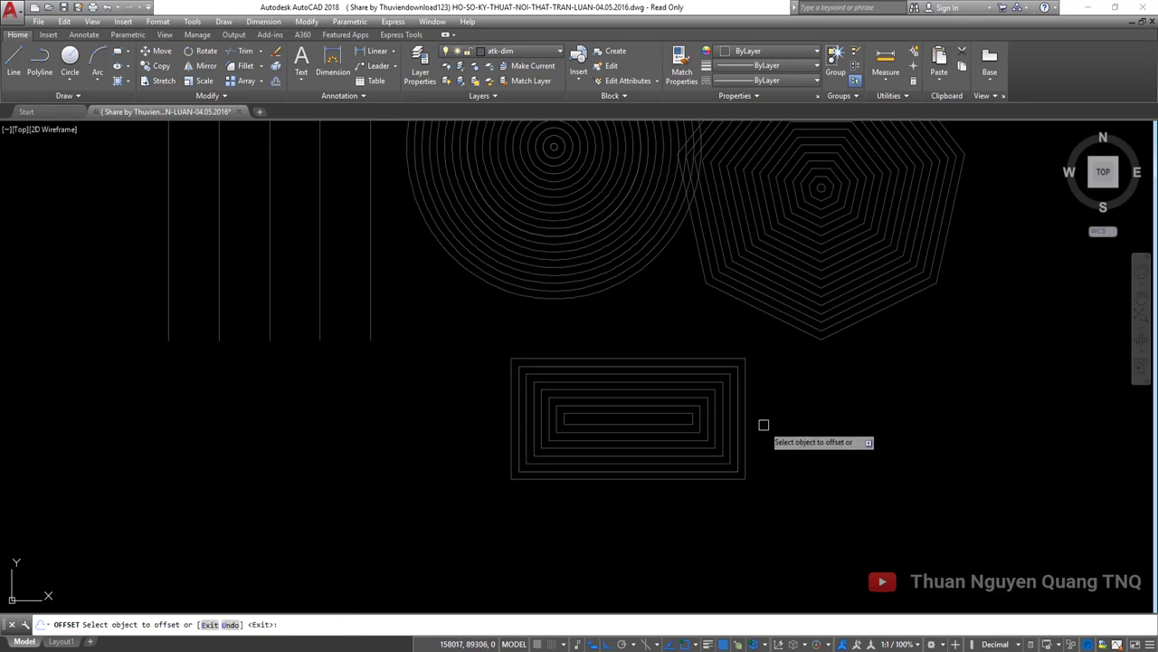
pyautogui.click(750, 430)
pyautogui.click(853, 435)
pyautogui.scroll(-3, 592, 432)
pyautogui.click(536, 360)
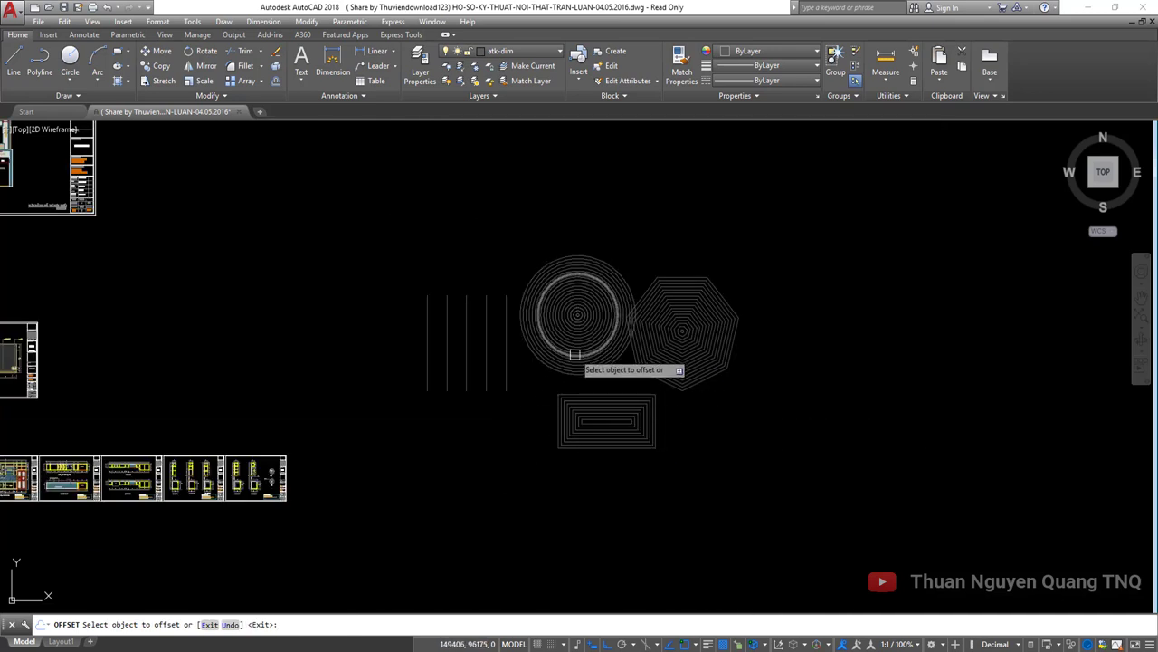
# Step: Add a final concentric circle, then select all the practice shapes for erasing
pyautogui.click(572, 355)
pyautogui.click(457, 254)
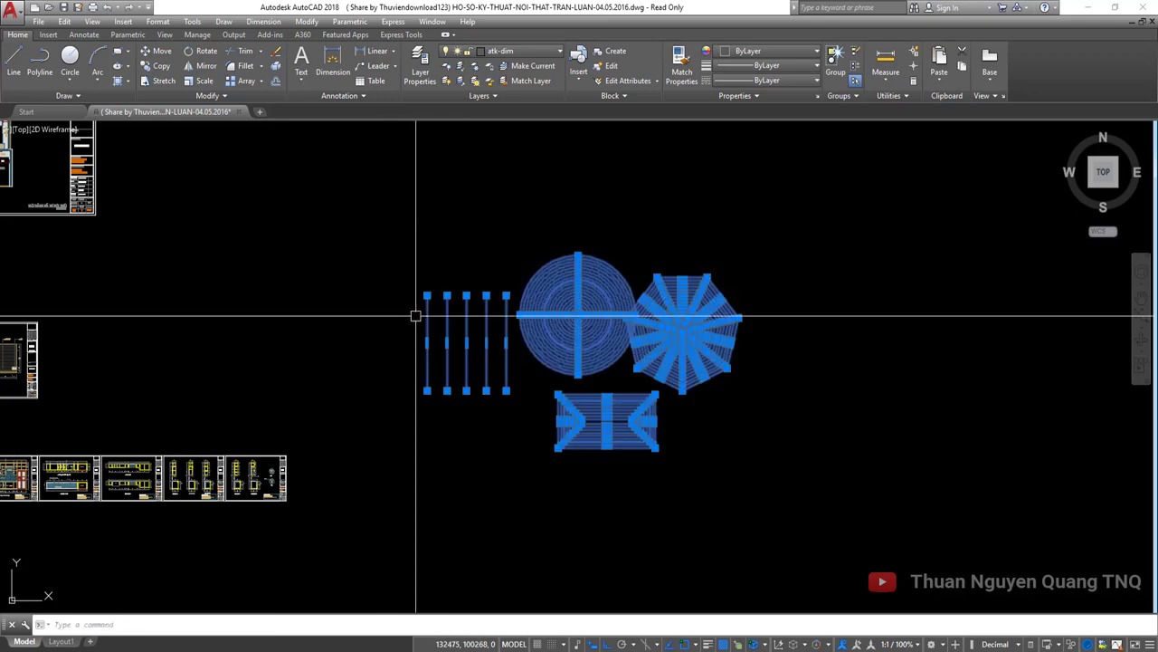
pyautogui.scroll(2, 621, 326)
pyautogui.scroll(-1, 543, 331)
pyautogui.scroll(1, 483, 315)
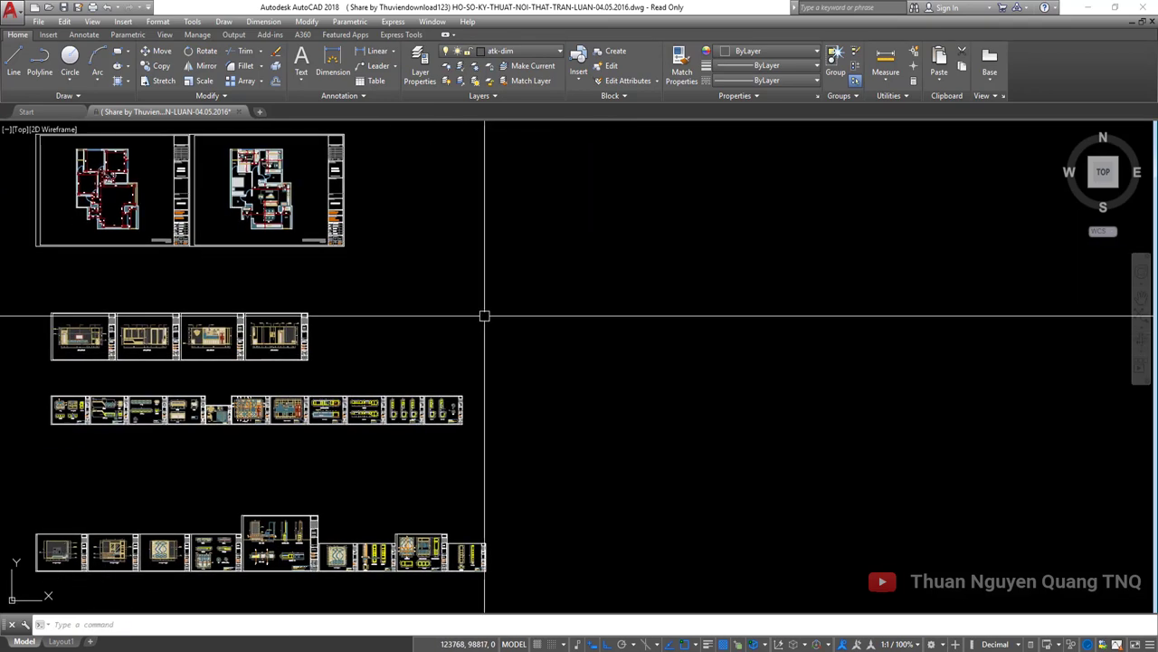
pyautogui.scroll(-1, 336, 298)
pyautogui.scroll(1, 305, 263)
pyautogui.scroll(-1, 437, 423)
pyautogui.scroll(1, 561, 407)
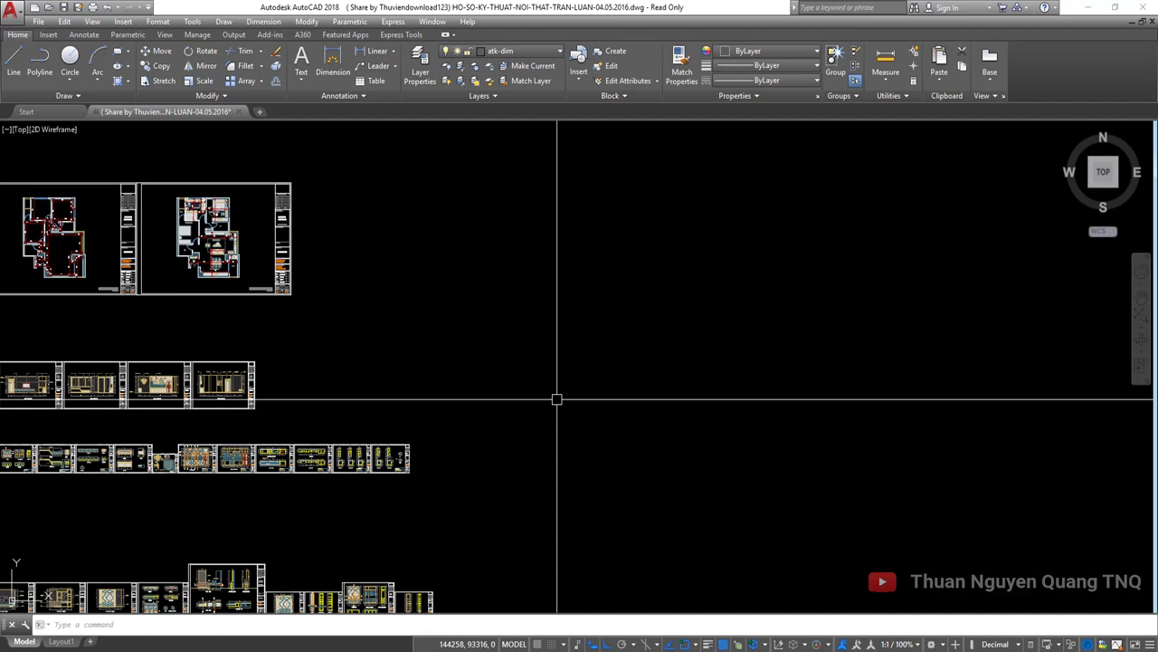
# Step: Start a polyline with PL at one point, then cancel it
pyautogui.write('pl')
pyautogui.press('Return')
pyautogui.click(592, 414)
pyautogui.press('Escape')
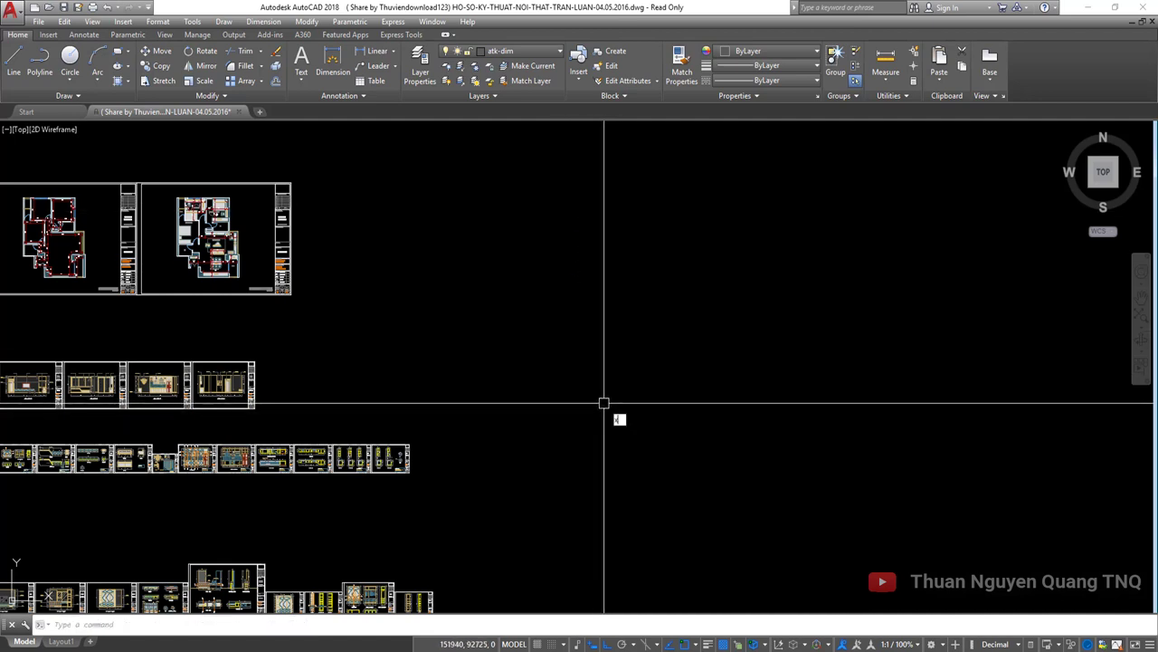
# Step: Add a vertical construction line to the axis grid
pyautogui.press('Return')
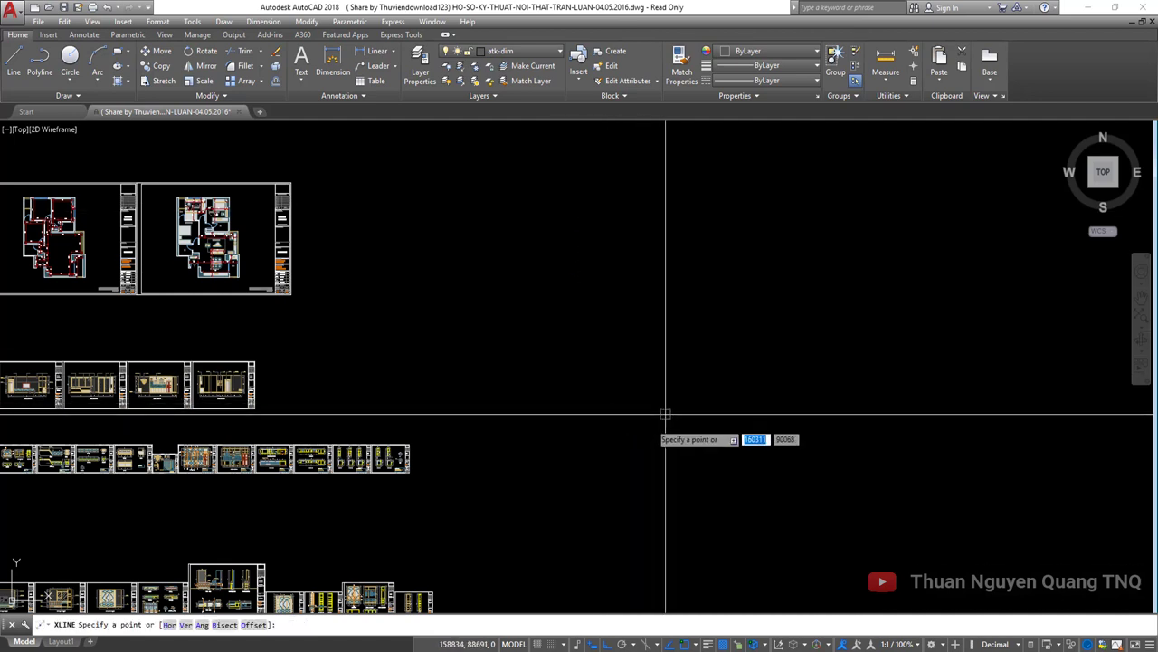
pyautogui.click(680, 411)
pyautogui.click(680, 249)
pyautogui.press('Escape')
pyautogui.moveTo(711, 302); pyautogui.dragTo(598, 356, button='middle')
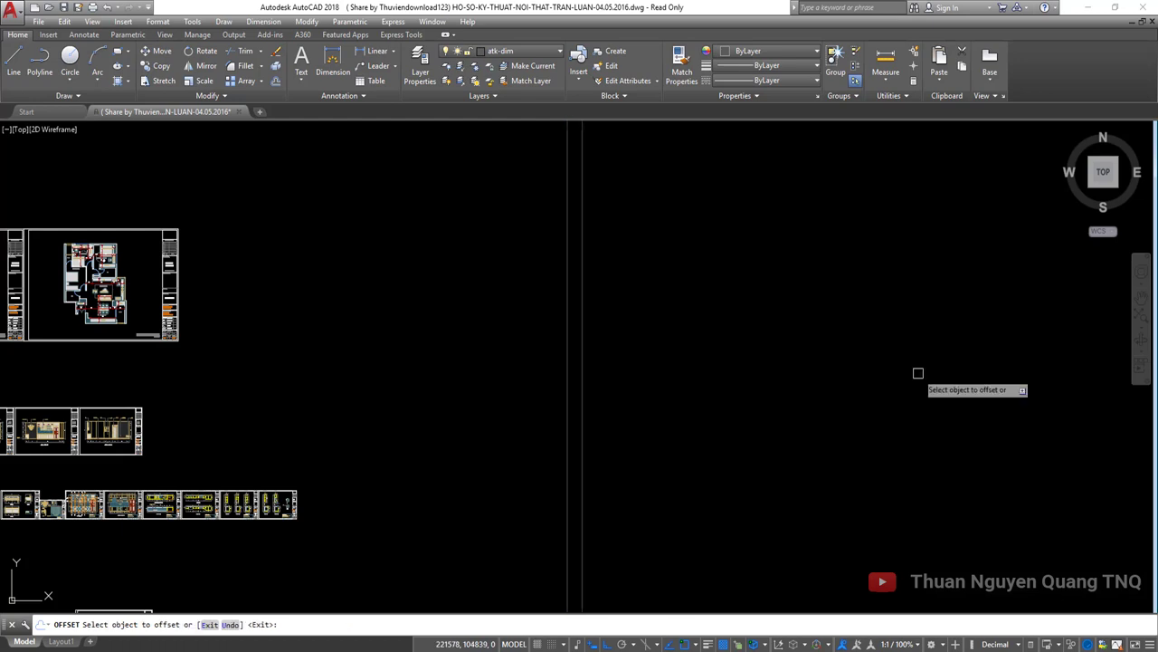
# Step: Offset a vertical axis line 4500 to the right
pyautogui.press('Return')
pyautogui.press('Return')
pyautogui.scroll(3, 591, 396)
pyautogui.write('4500')
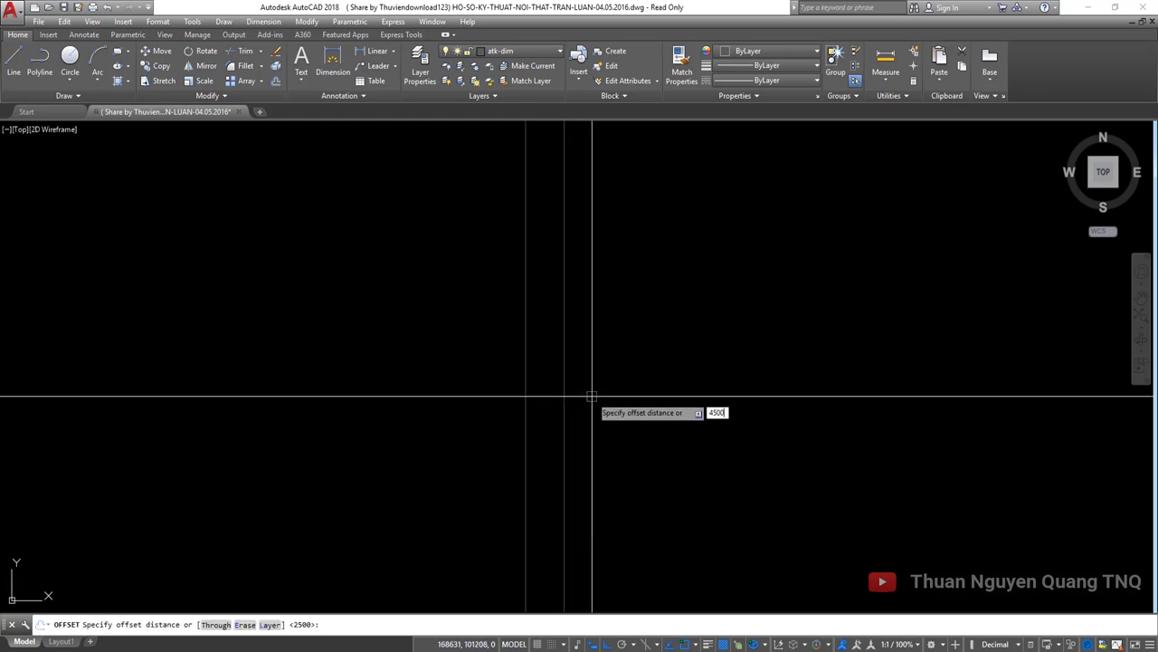
pyautogui.press('Return')
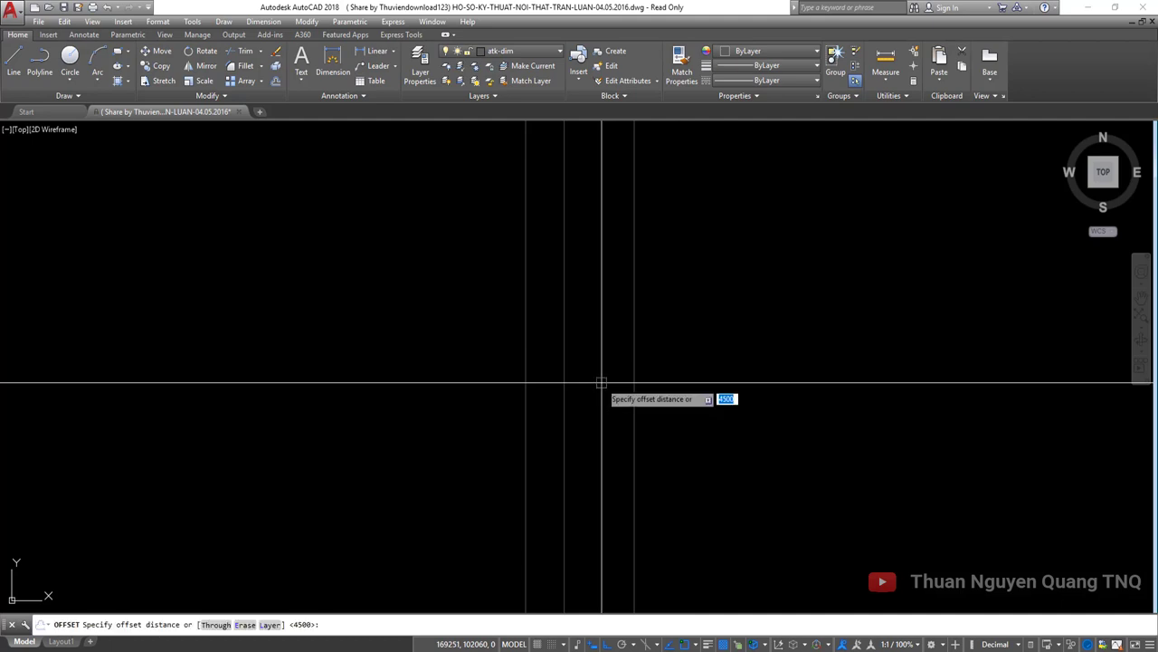
pyautogui.click(634, 376)
pyautogui.click(670, 364)
pyautogui.press('Return')
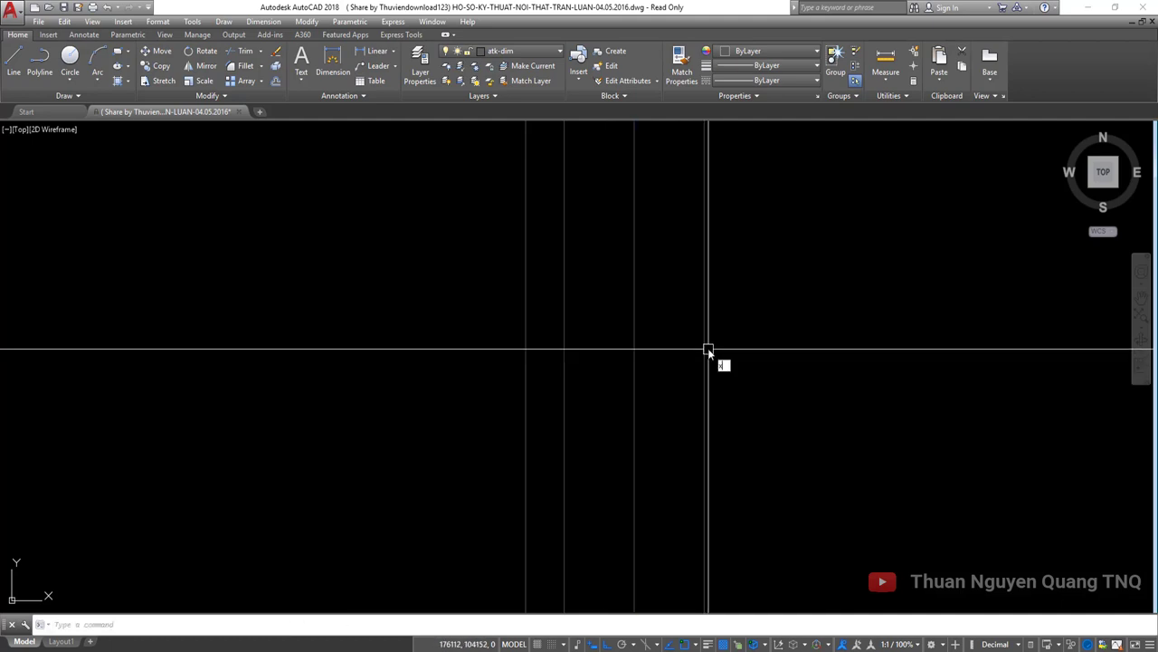
# Step: Draw a horizontal construction line with XLINE across the grid
pyautogui.write('xl')
pyautogui.press('Return')
pyautogui.press('h')
pyautogui.press('Return')
pyautogui.click(814, 329)
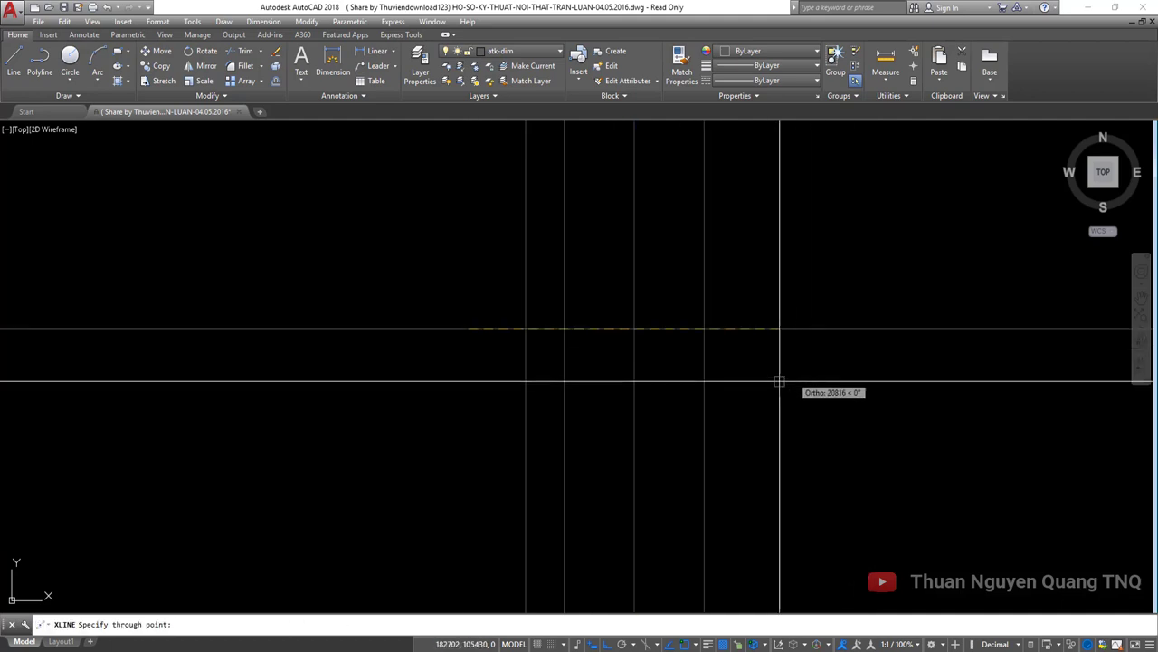
pyautogui.press('Return')
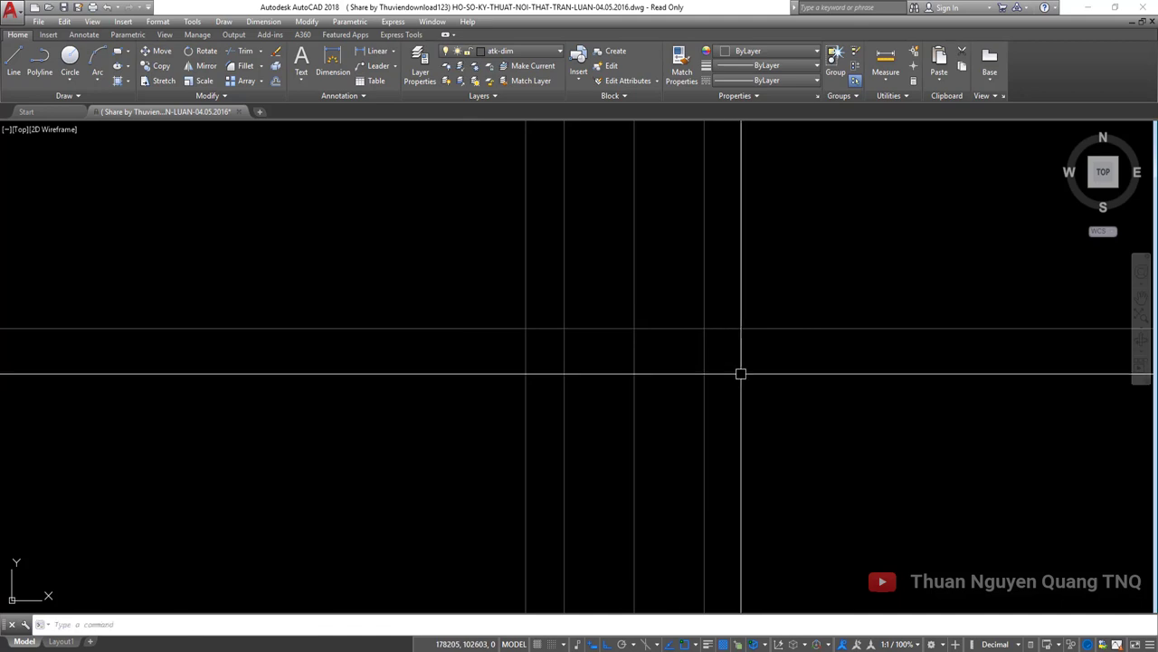
# Step: Offset the horizontal axis line 4500 downward
pyautogui.write('4500')
pyautogui.press('Return')
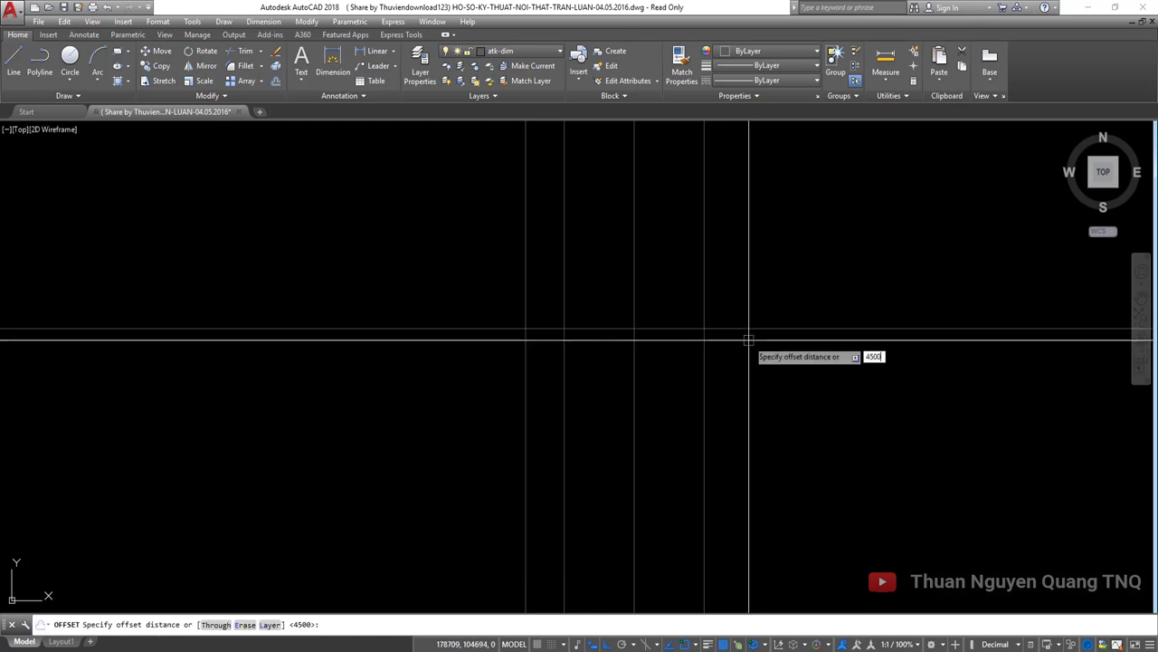
pyautogui.press('Return')
pyautogui.click(751, 328)
pyautogui.click(753, 436)
pyautogui.press('Return')
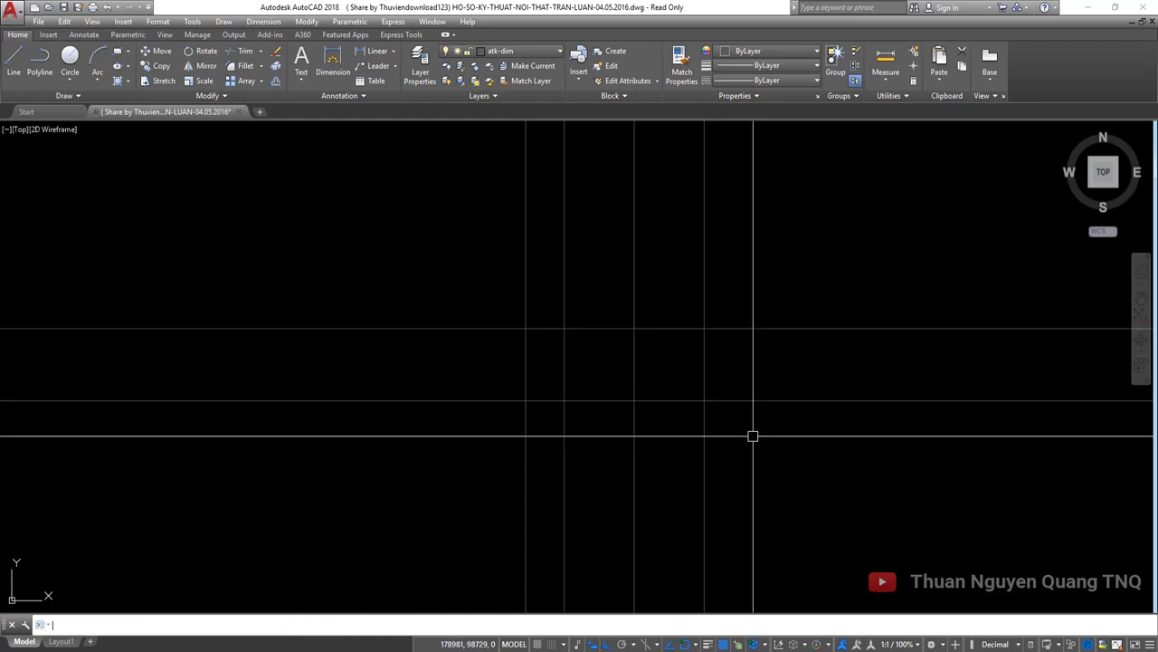
pyautogui.moveTo(753, 436); pyautogui.dragTo(562, 452, button='middle')
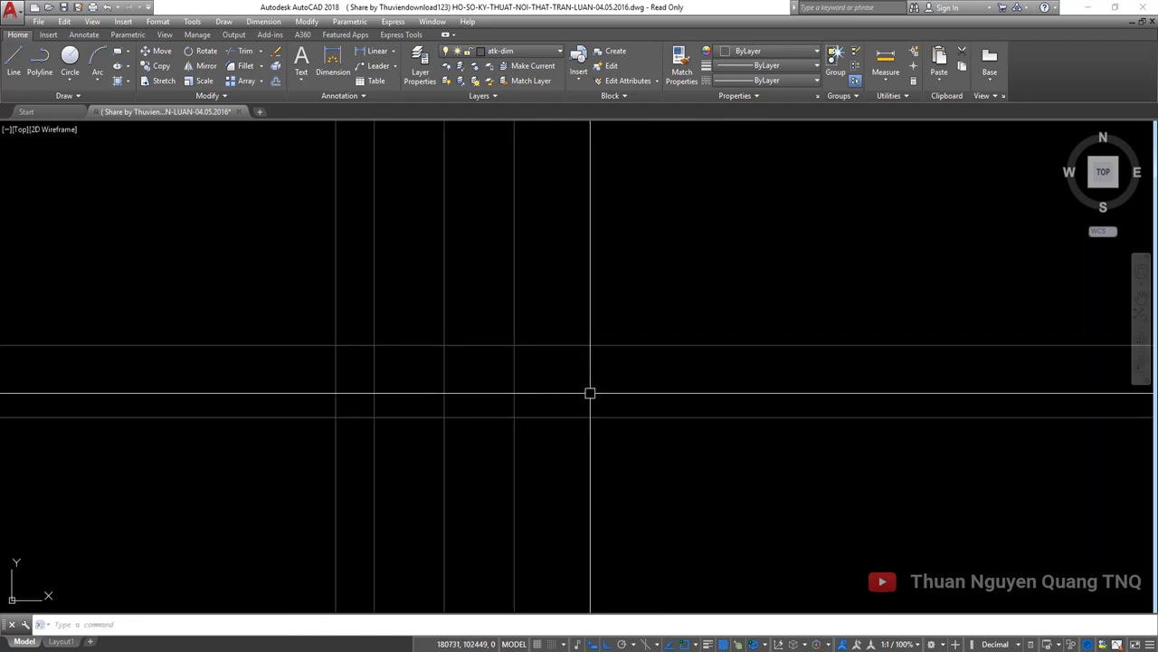
pyautogui.moveTo(590, 393); pyautogui.dragTo(593, 413, button='middle')
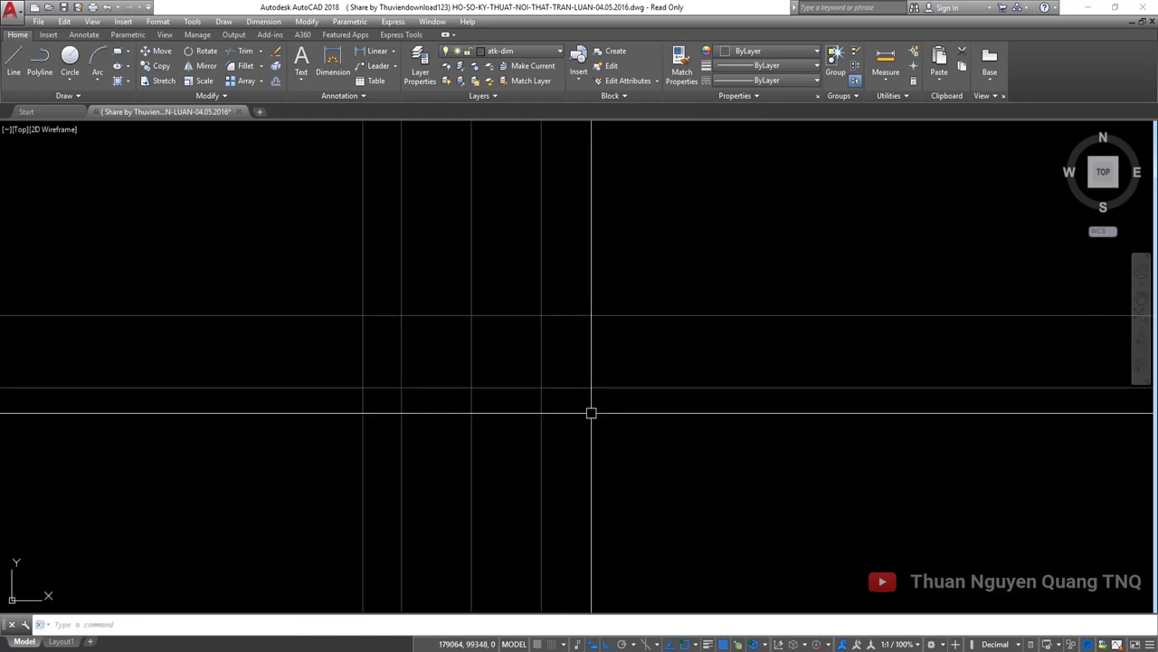
# Step: Draw a boundary rectangle enclosing the axis grid
pyautogui.write('ec')
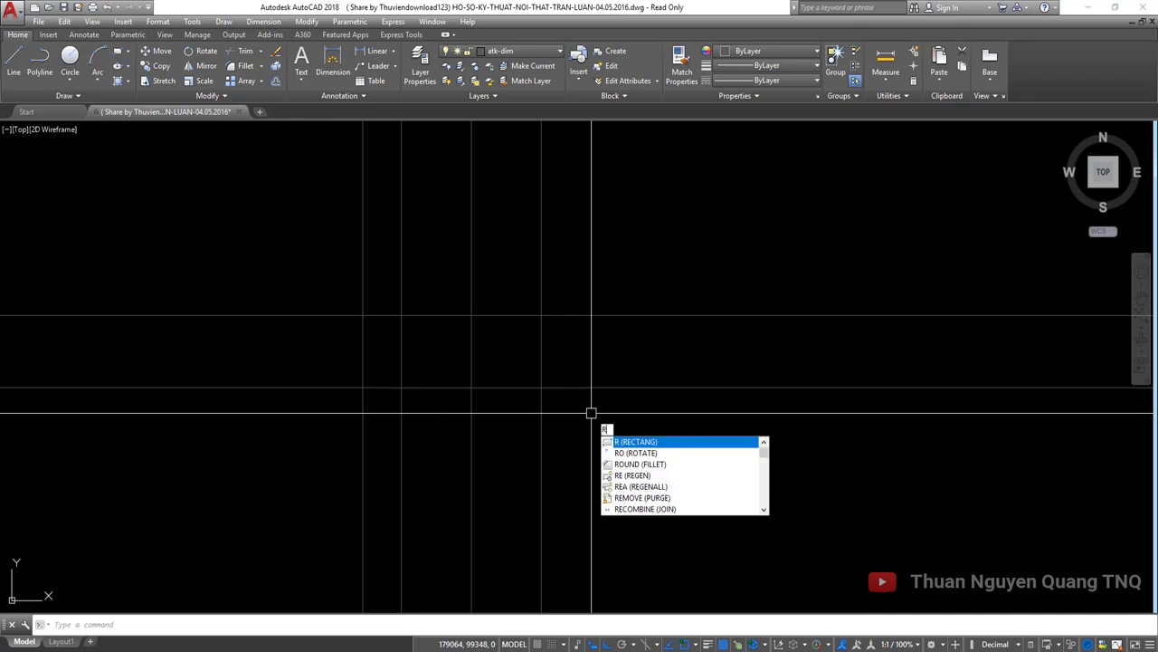
pyautogui.press('Return')
pyautogui.click(311, 271)
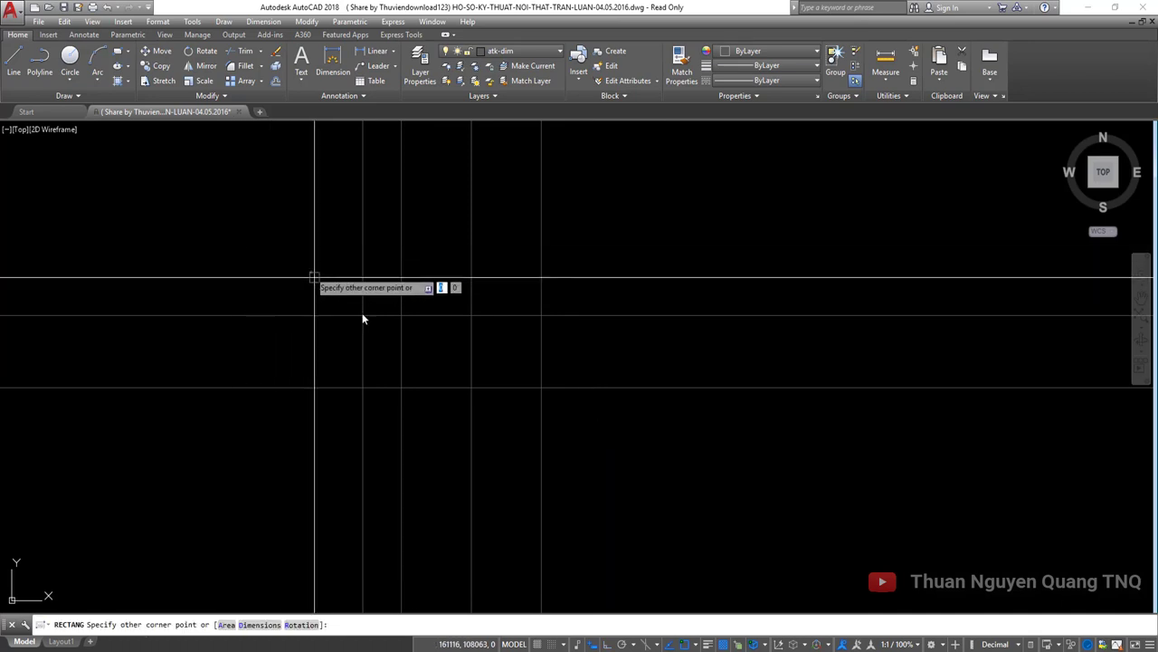
pyautogui.click(597, 430)
pyautogui.write('ex')
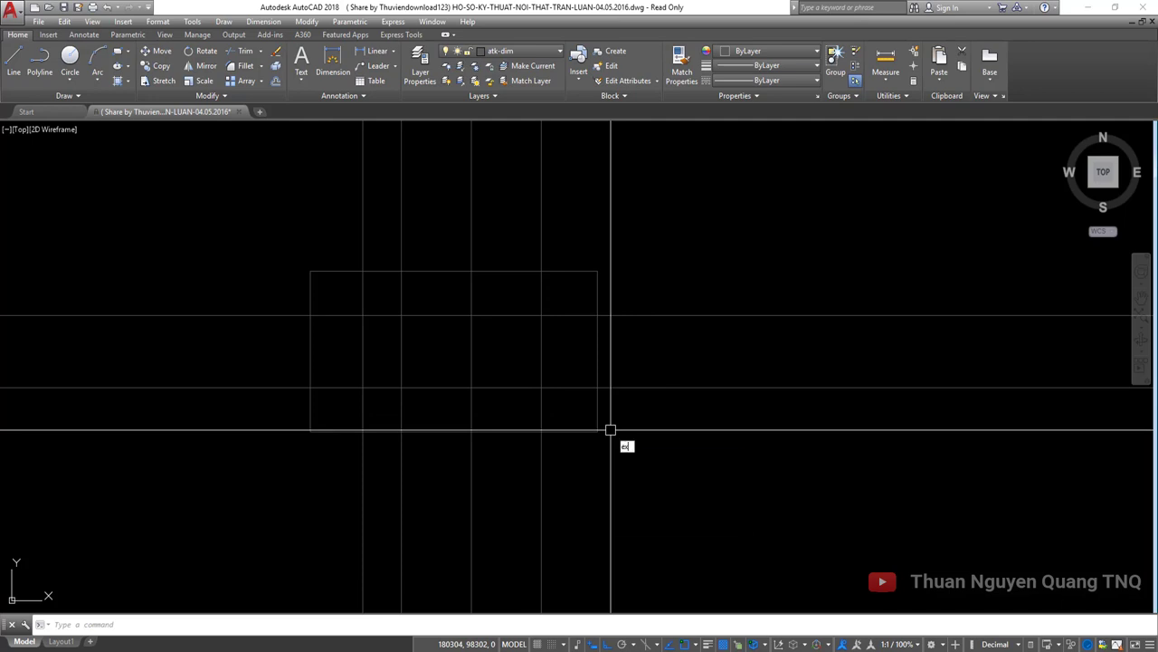
# Step: Trim all construction lines outside the rectangle with EXTRIM
pyautogui.write('trim')
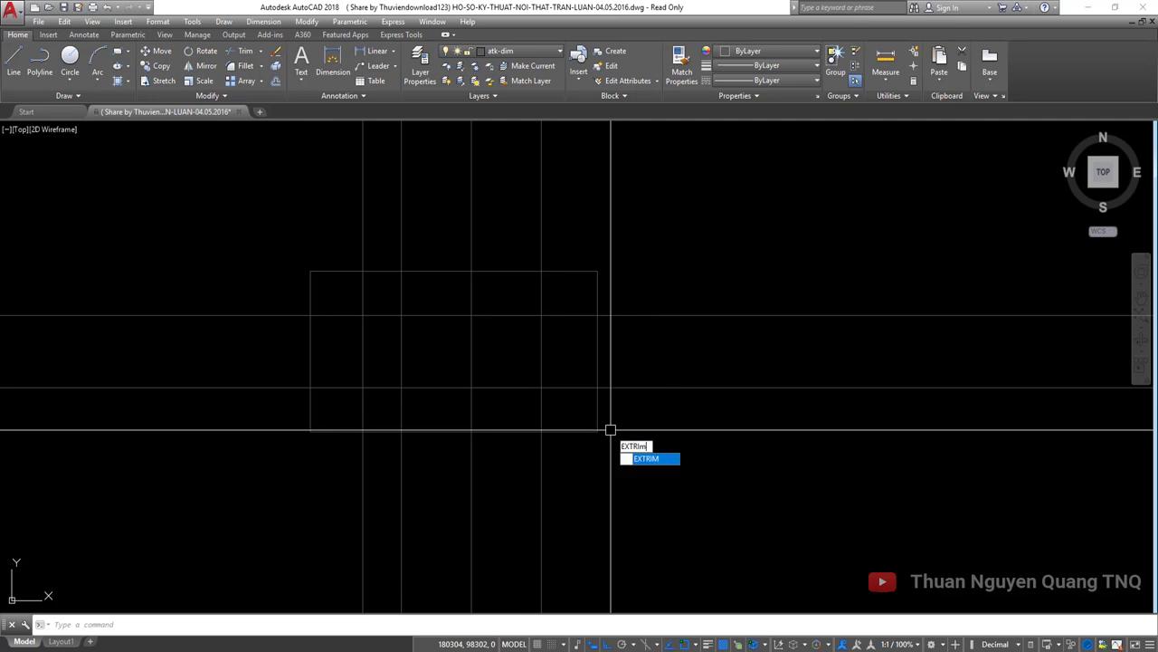
pyautogui.click(599, 417)
pyautogui.click(657, 414)
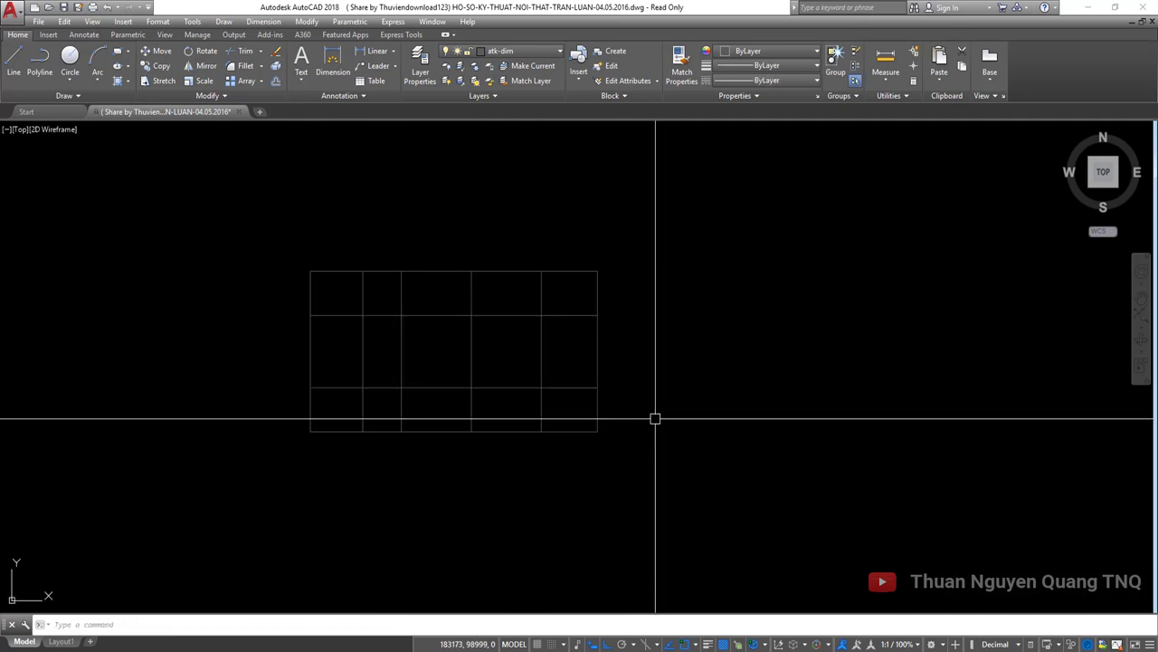
pyautogui.press('Return')
pyautogui.press('Escape')
# Step: Delete the temporary boundary rectangle and centre the trimmed grid
pyautogui.click(597, 362)
pyautogui.click(610, 344)
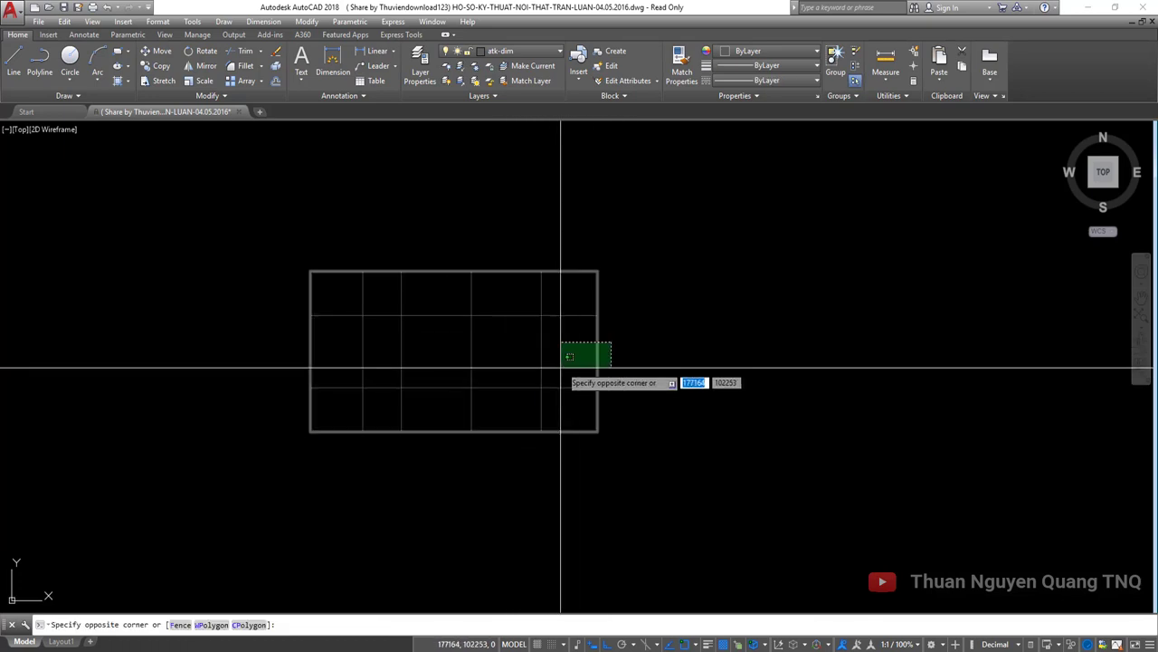
pyautogui.click(550, 381)
pyautogui.press('Delete')
pyautogui.scroll(2, 482, 374)
pyautogui.moveTo(427, 359)
pyautogui.mouseDown(button='middle')
pyautogui.moveTo(456, 349)
pyautogui.moveTo(424, 344)
pyautogui.mouseUp(button='middle')
# Step: Window-select the whole trimmed axis grid
pyautogui.click(650, 276)
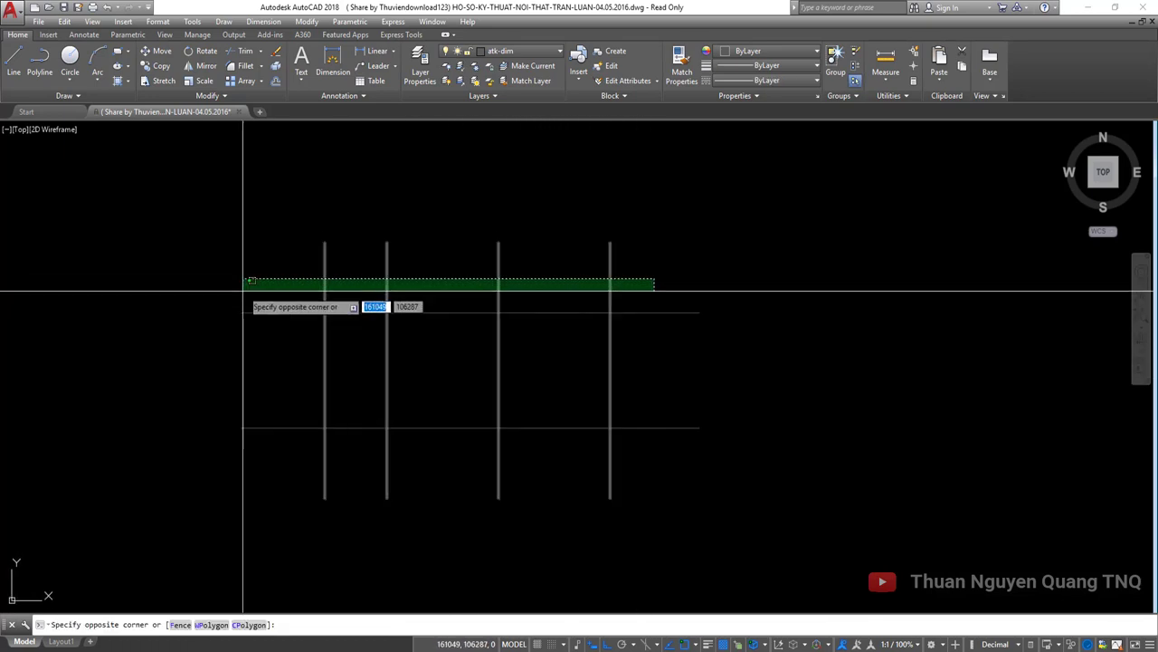
pyautogui.press('Escape')
pyautogui.click(719, 263)
pyautogui.press('Escape')
pyautogui.click(703, 468)
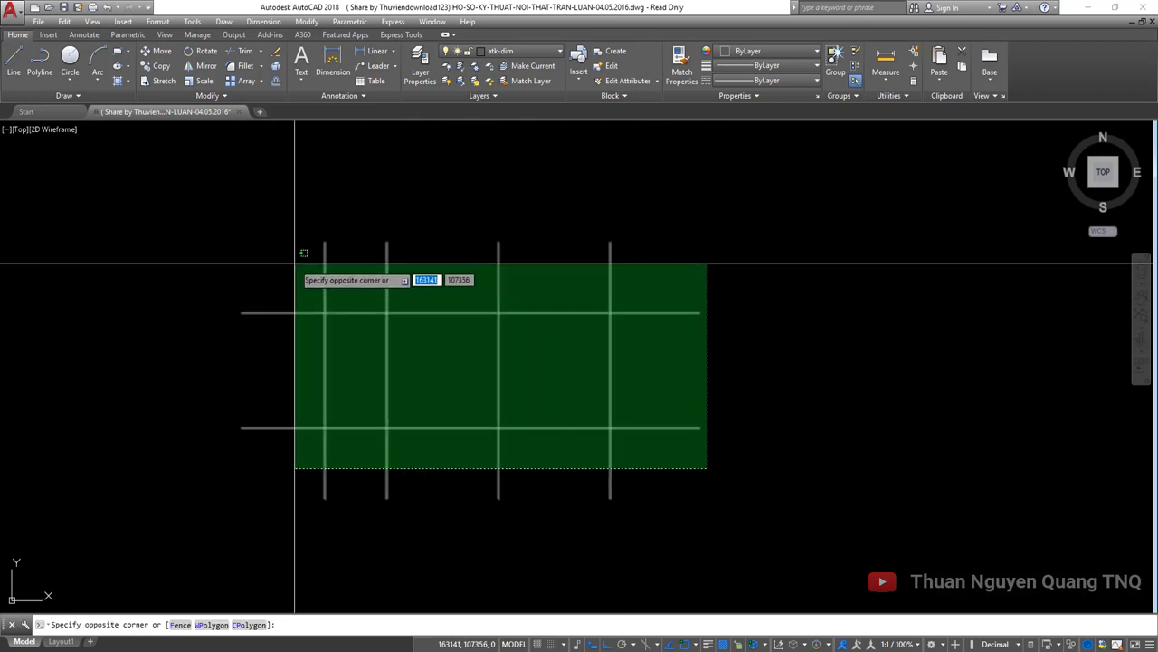
pyautogui.press('Escape')
pyautogui.click(270, 252)
pyautogui.click(737, 497)
# Step: Put all six axis lines on layer atk-khuat with linetype scale 10
pyautogui.click(763, 497)
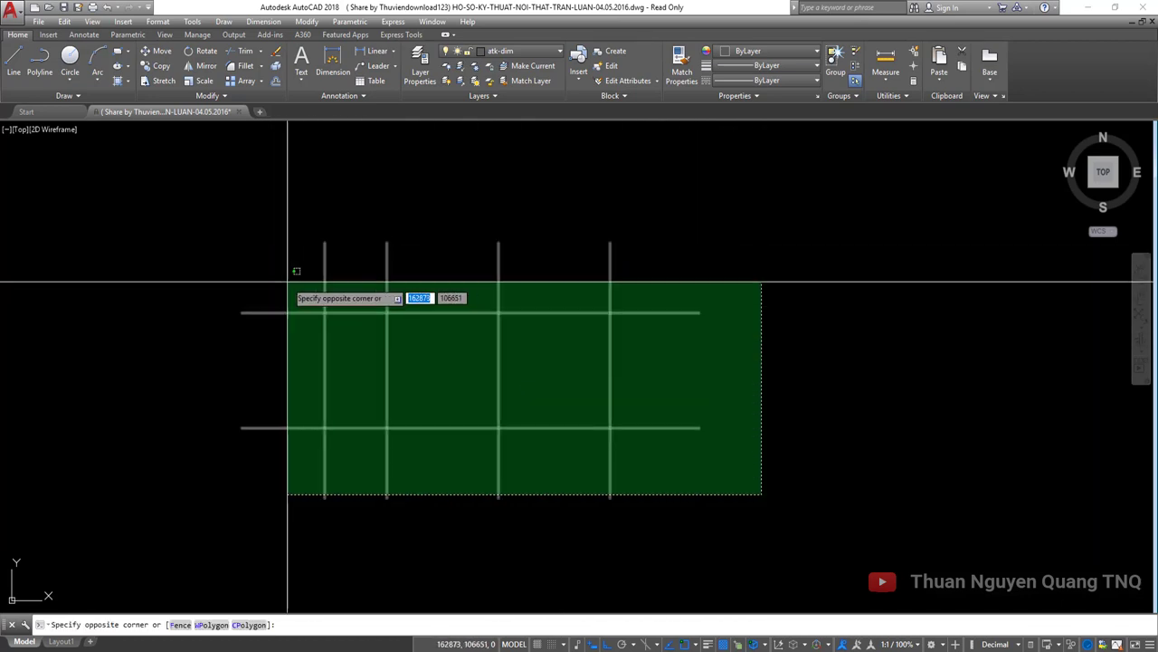
pyautogui.click(292, 259)
pyautogui.click(509, 56)
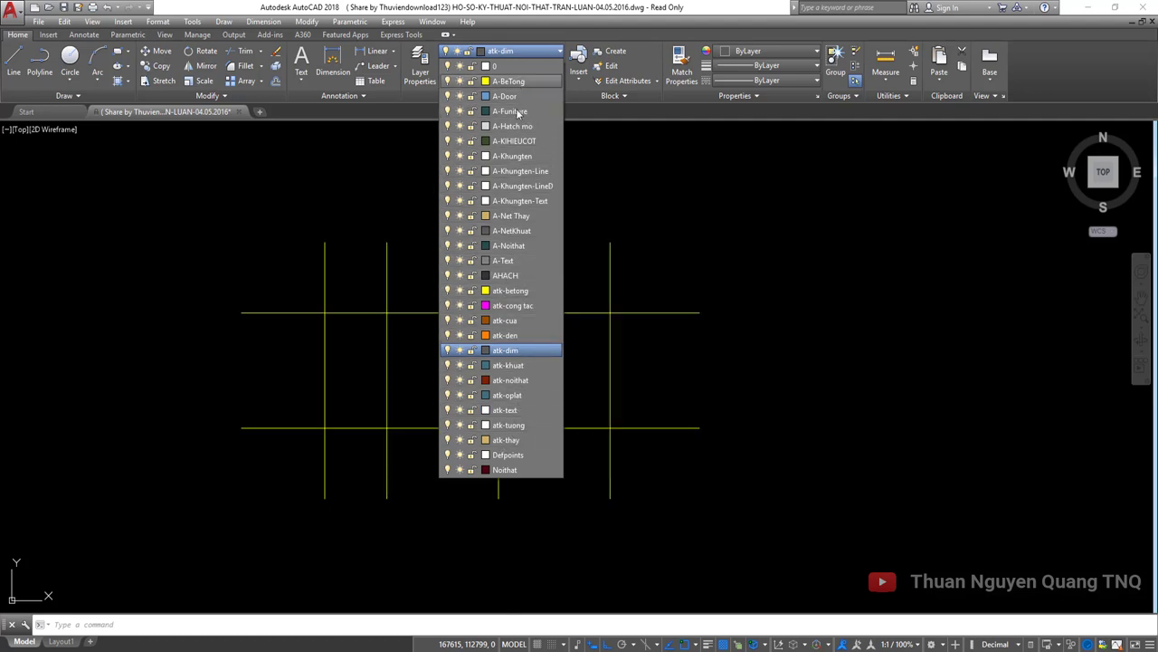
pyautogui.click(521, 366)
pyautogui.hotkey('ctrl', '1')
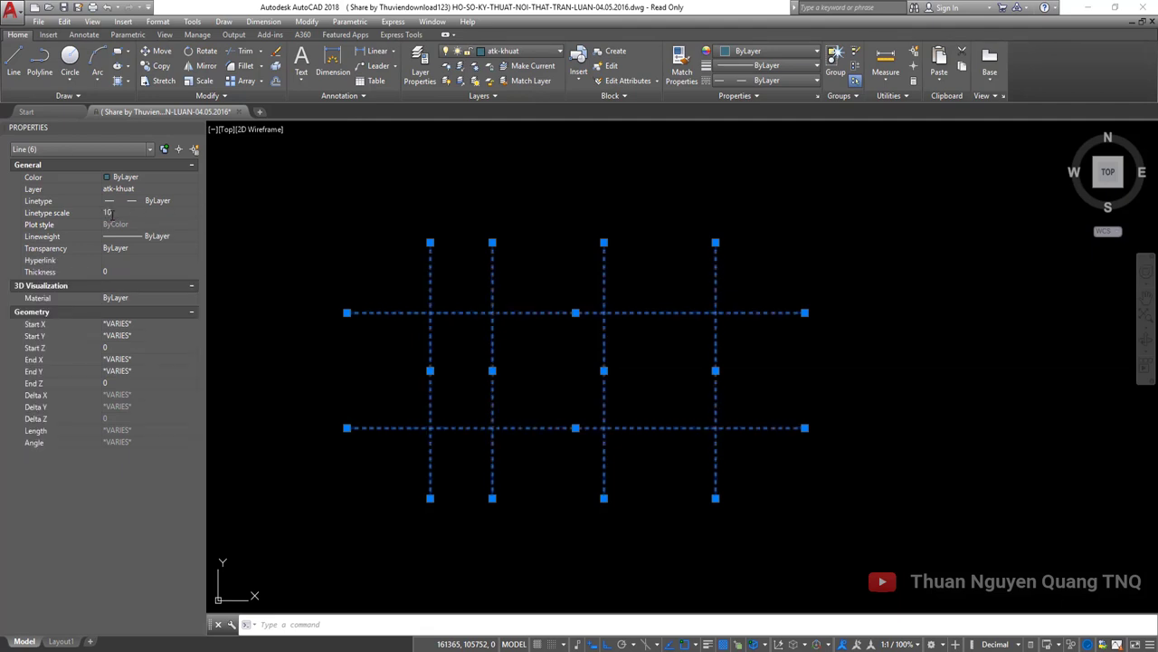
pyautogui.press('Escape')
pyautogui.scroll(2, 413, 344)
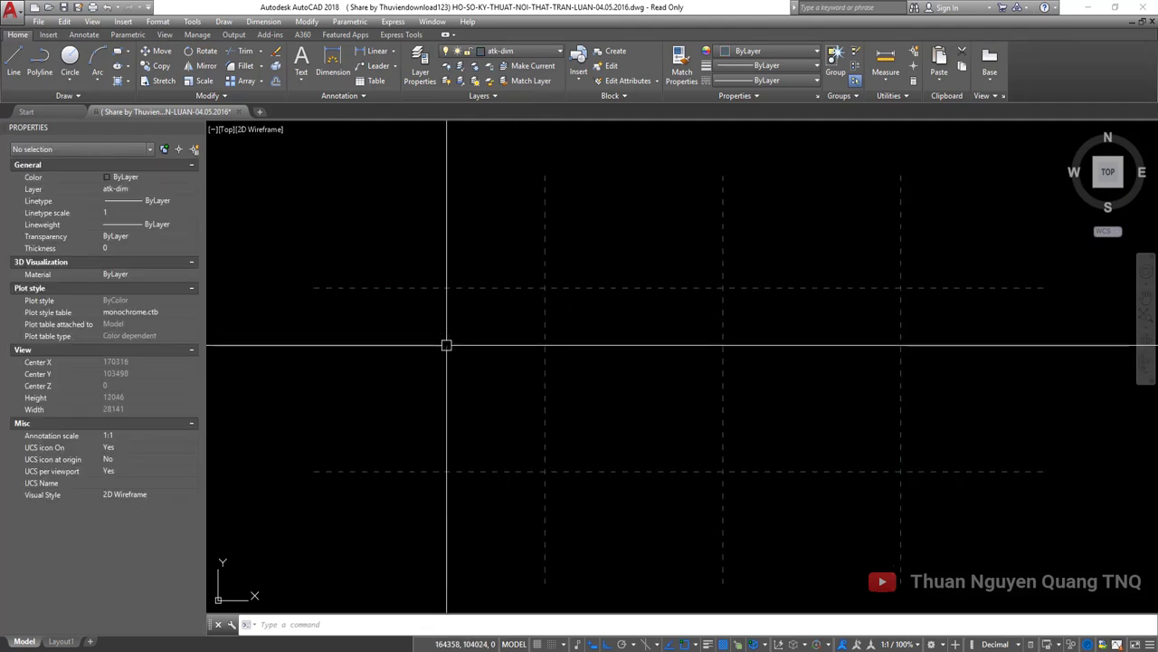
pyautogui.write('rec')
# Step: Draw a small rectangle as a column square
pyautogui.press('Return')
pyautogui.scroll(2, 398, 335)
pyautogui.click(388, 318)
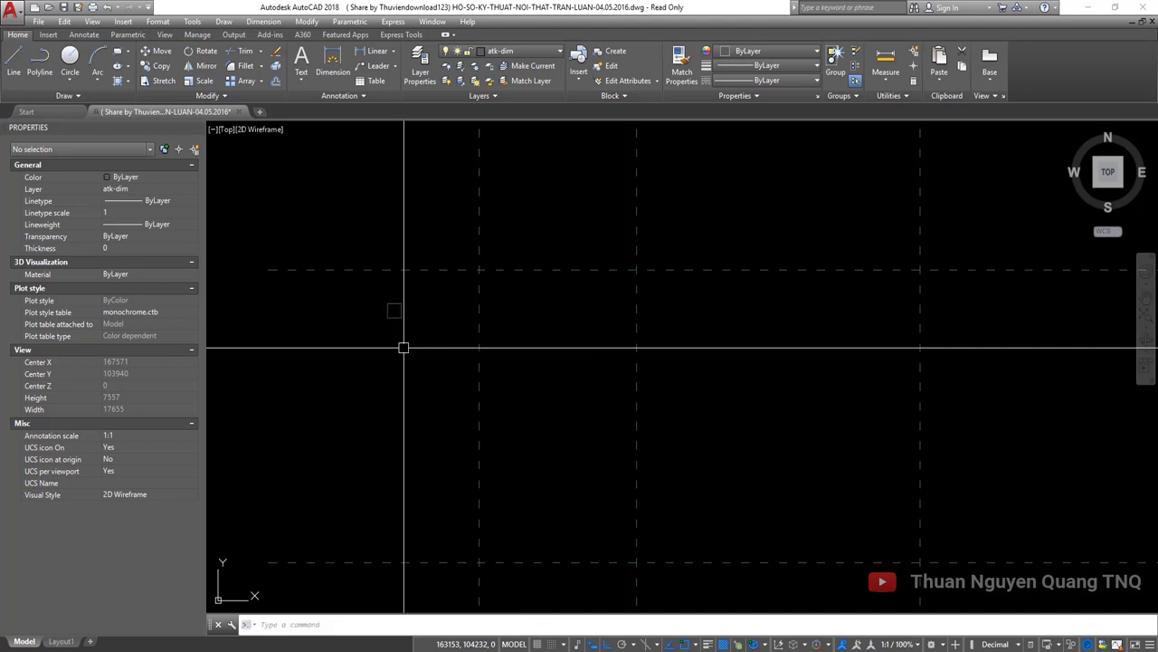
pyautogui.click(403, 348)
pyautogui.click(393, 308)
# Step: Draw a solid-filled square column with the SOLID command
pyautogui.write('sc')
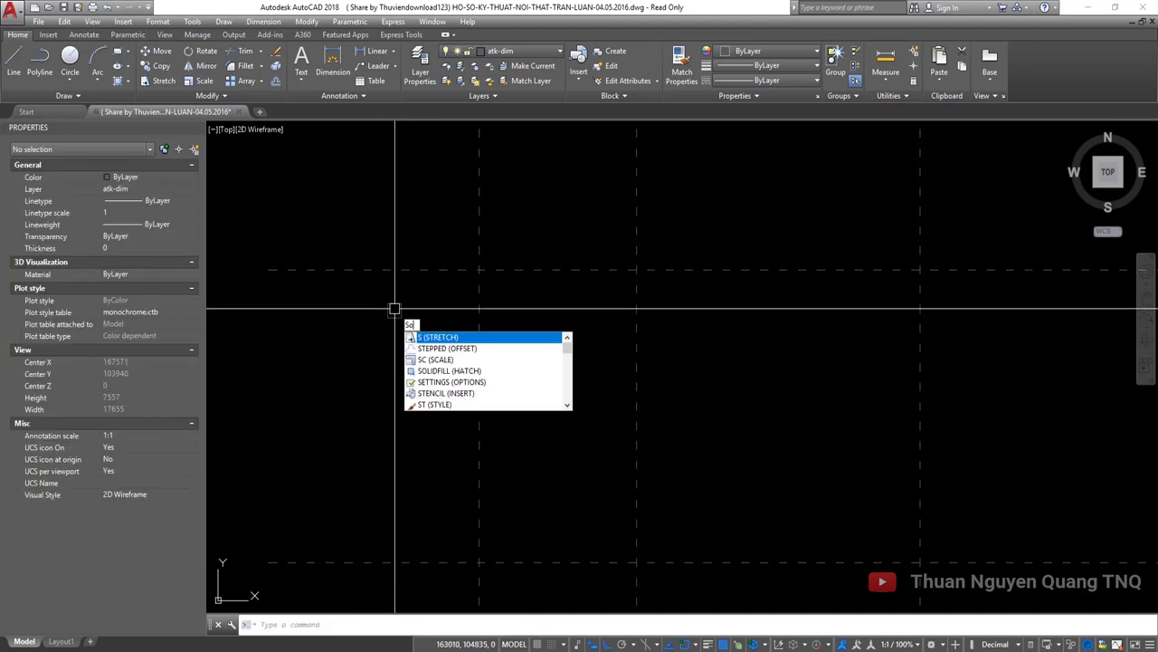
pyautogui.press('Return')
pyautogui.scroll(2, 391, 308)
pyautogui.scroll(2, 388, 305)
pyautogui.click(394, 309)
pyautogui.click(378, 324)
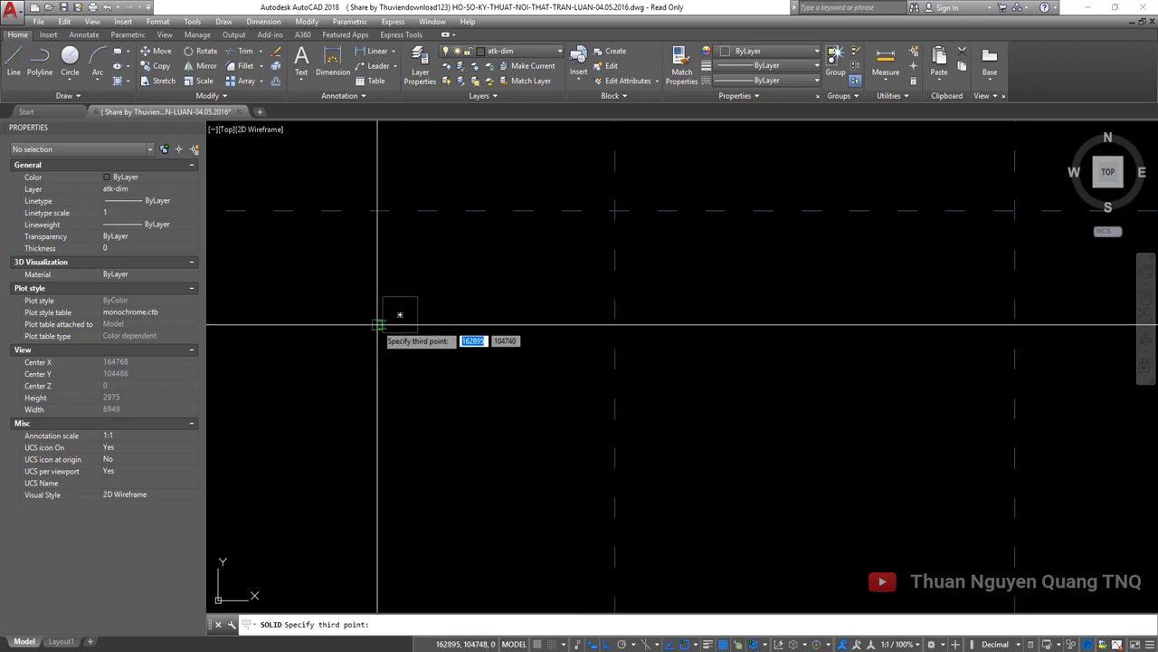
pyautogui.click(380, 334)
pyautogui.click(419, 335)
pyautogui.press('Return')
pyautogui.click(349, 280)
# Step: Move the filled column square onto the first axis intersection
pyautogui.click(426, 349)
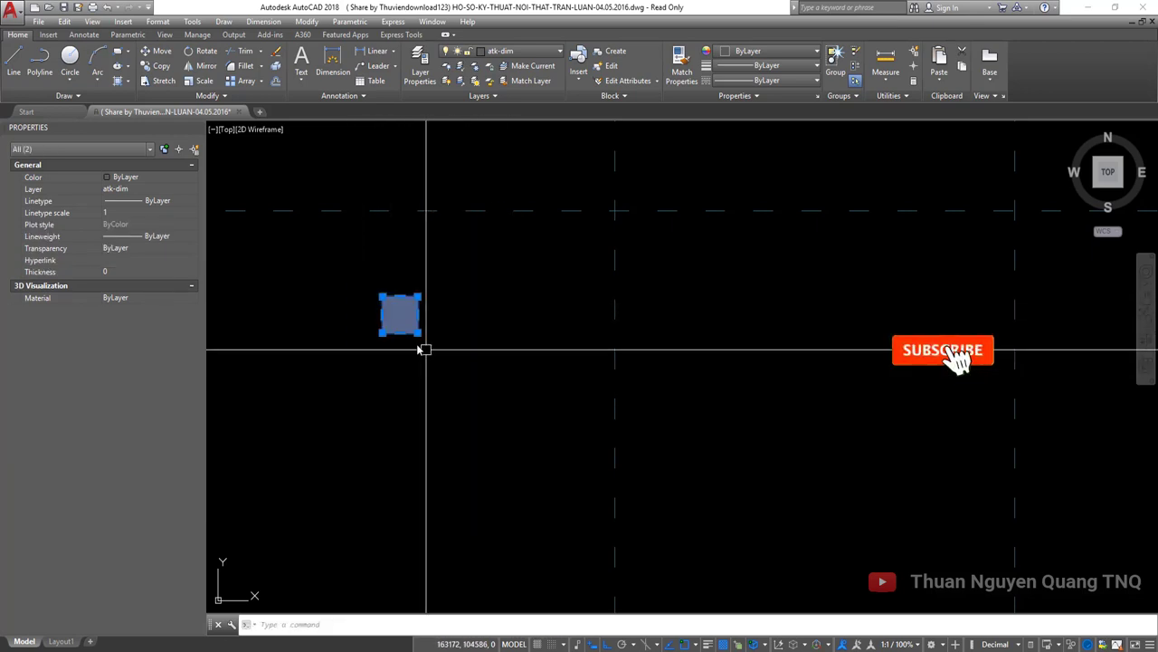
pyautogui.write('m')
pyautogui.press('Return')
pyautogui.click(401, 323)
pyautogui.click(401, 316)
pyautogui.click(435, 271)
pyautogui.click(367, 331)
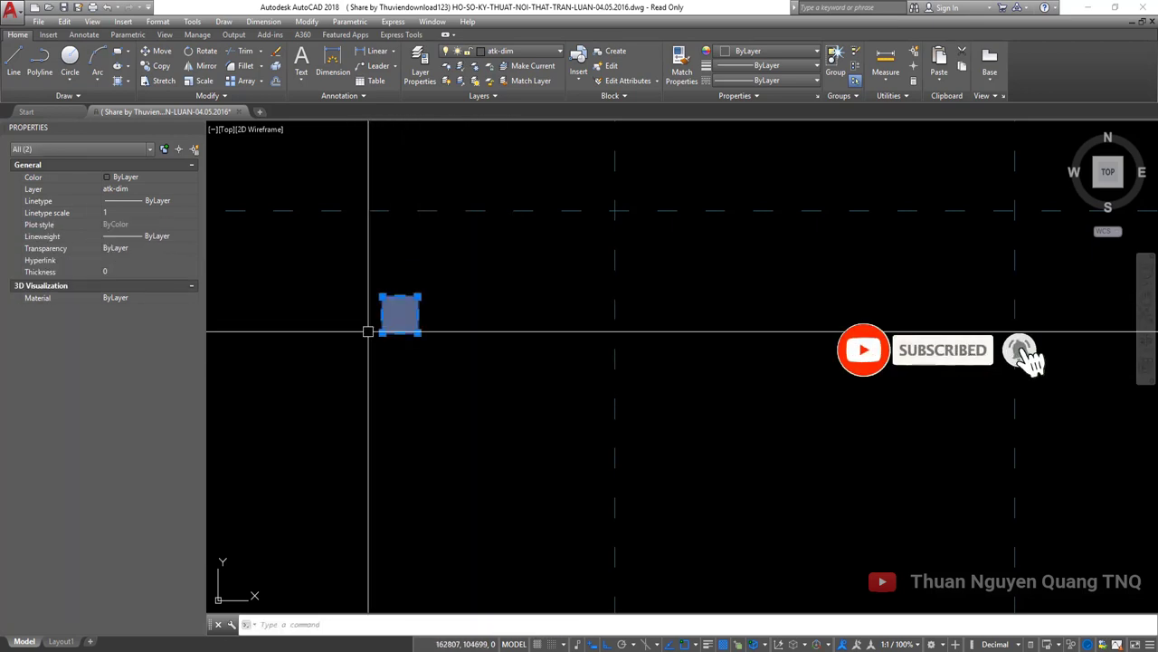
pyautogui.write('m')
pyautogui.press('Return')
pyautogui.click(401, 316)
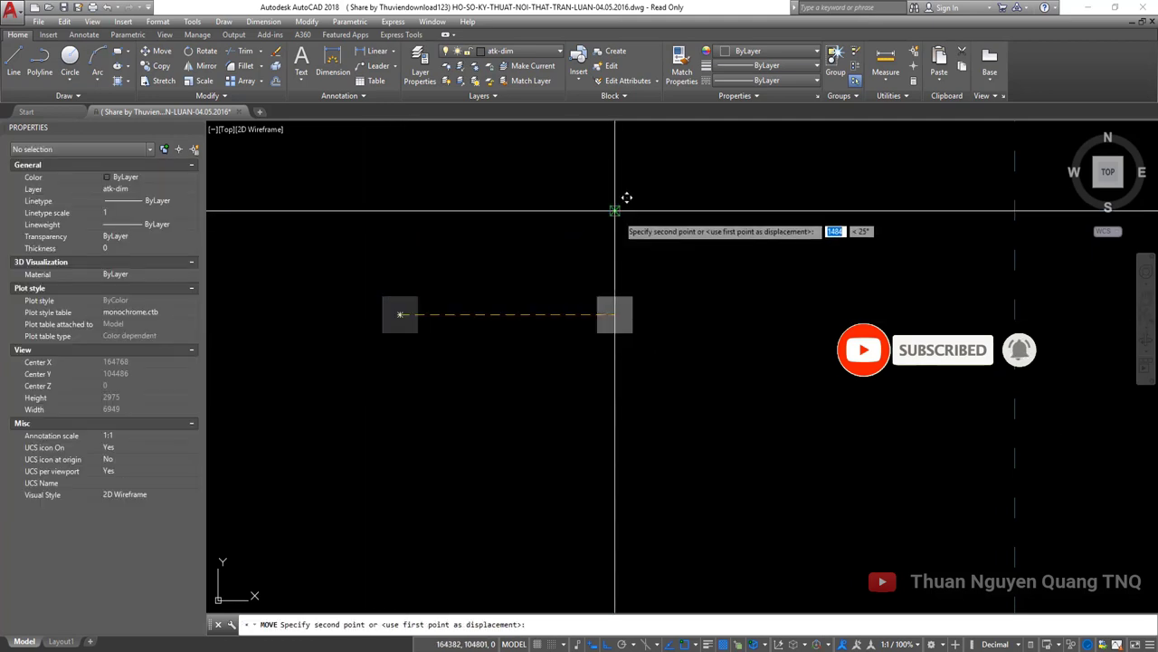
pyautogui.click(603, 217)
# Step: Copy the column to the remaining intersections along the top axis, making four columns
pyautogui.scroll(-4, 604, 217)
pyautogui.click(530, 203)
pyautogui.click(593, 258)
pyautogui.write('co')
pyautogui.press('Return')
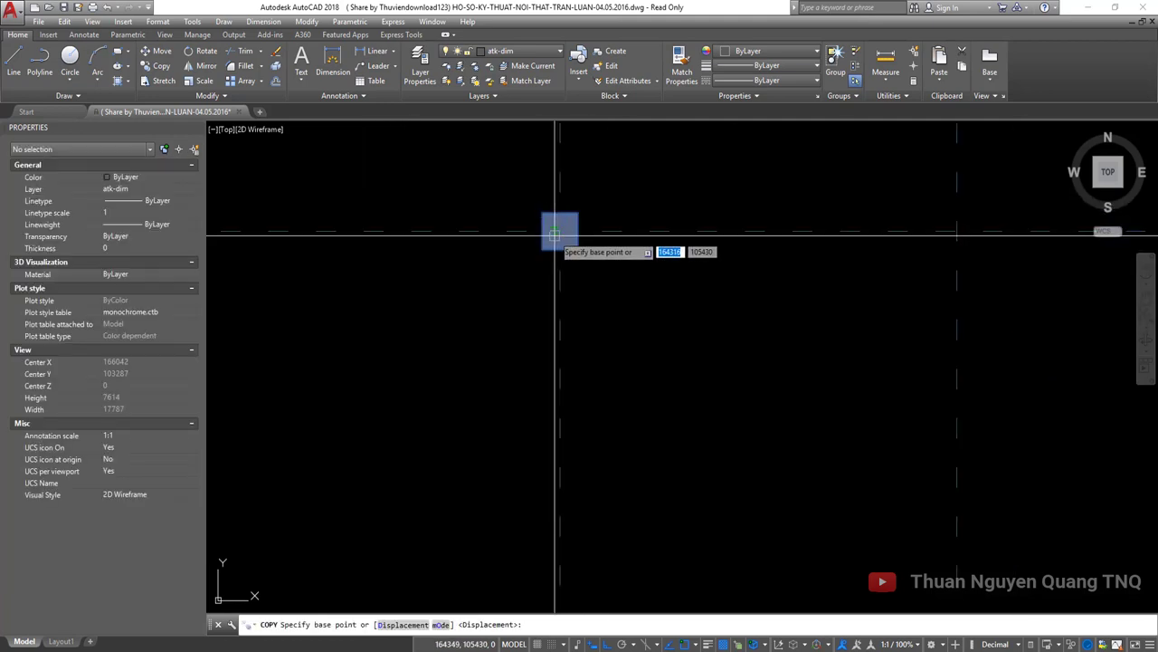
pyautogui.click(559, 230)
pyautogui.scroll(1, 552, 233)
pyautogui.click(591, 232)
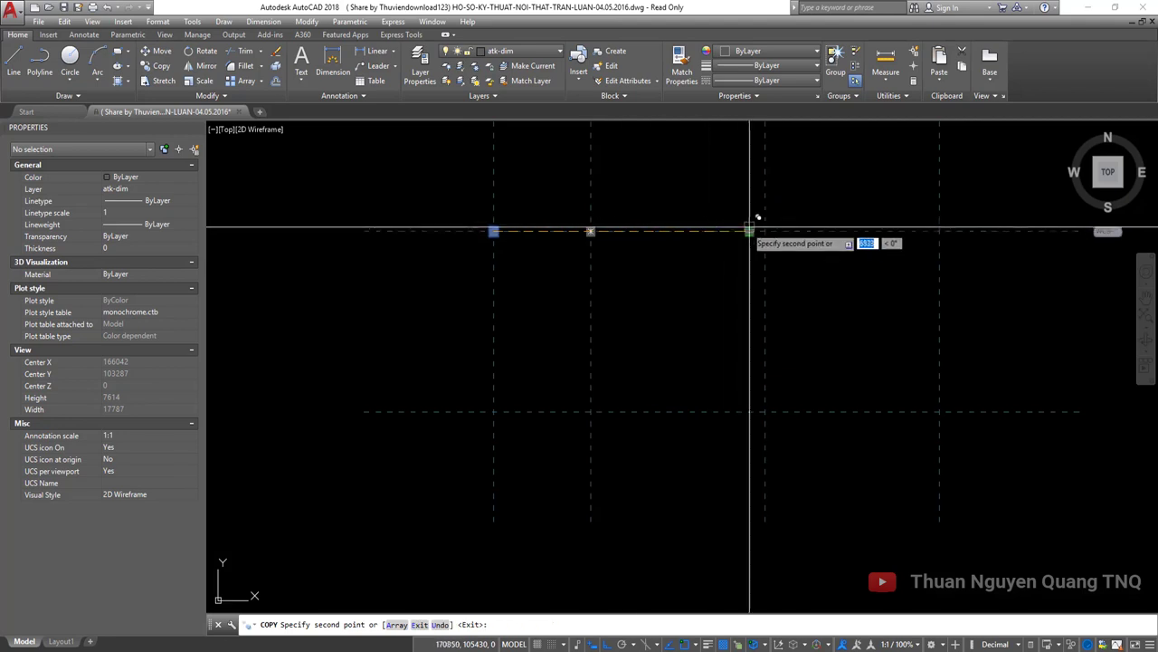
pyautogui.click(765, 232)
pyautogui.click(939, 232)
pyautogui.press('Return')
# Step: Select the four top-row columns and make one copy of them
pyautogui.click(465, 217)
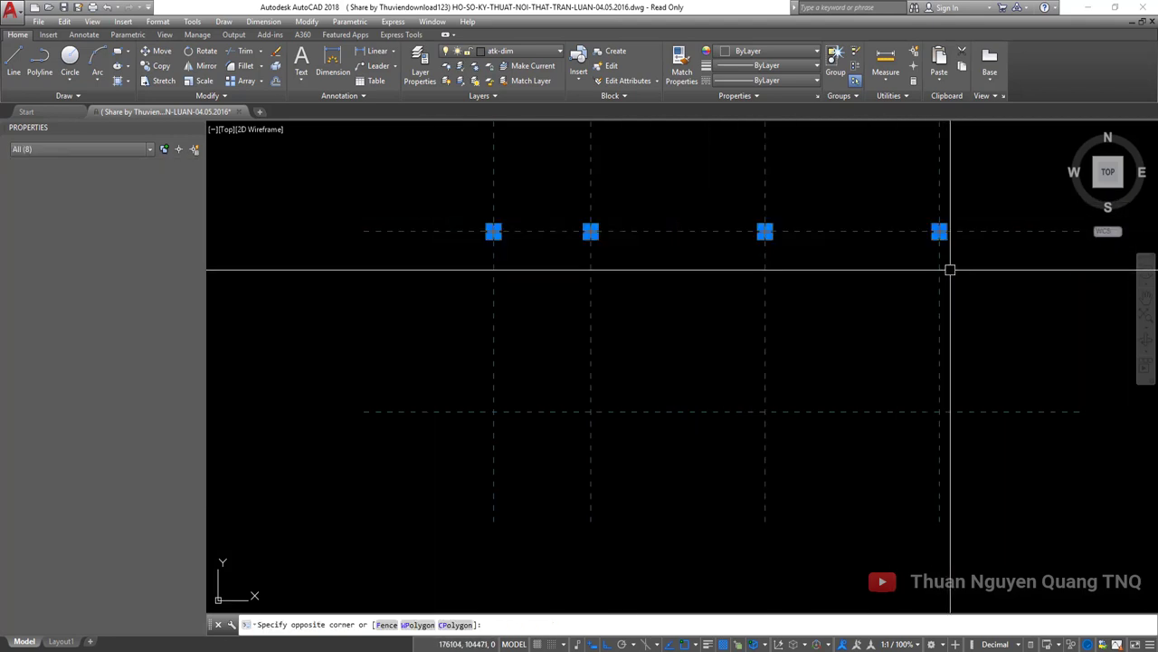
pyautogui.click(951, 266)
pyautogui.scroll(2, 936, 213)
pyautogui.press('Return')
pyautogui.scroll(2, 941, 227)
pyautogui.click(936, 261)
pyautogui.click(868, 261)
pyautogui.press('Return')
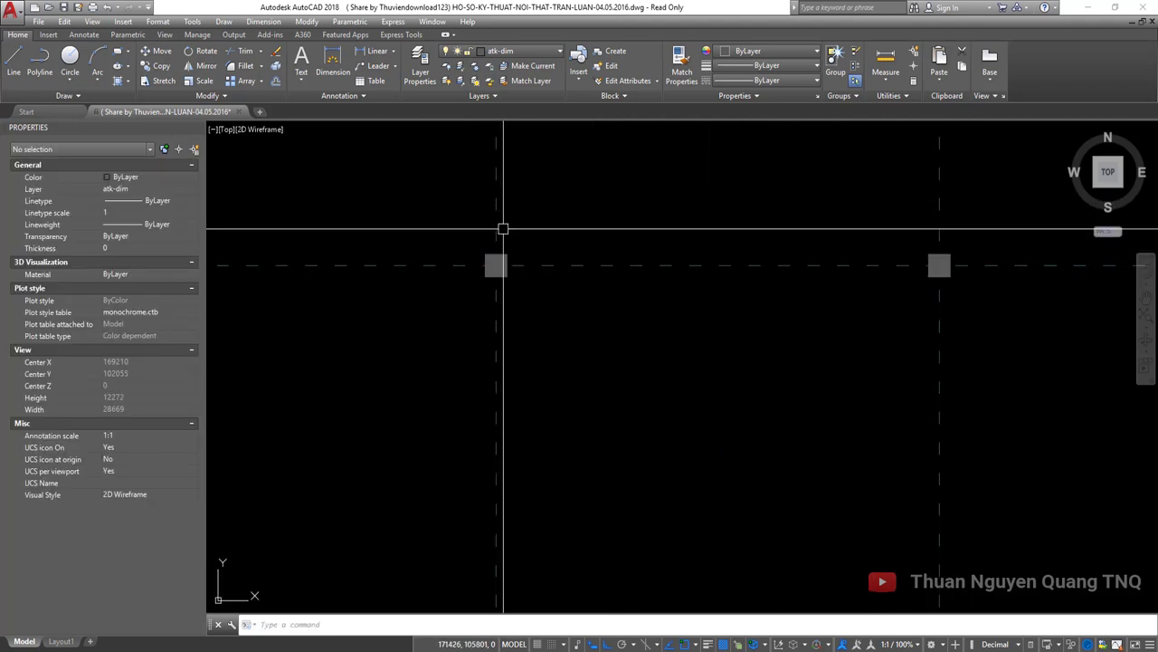
pyautogui.scroll(-3, 499, 227)
# Step: Copy the four columns from the right column onto the lower axis
pyautogui.click(227, 240)
pyautogui.click(707, 265)
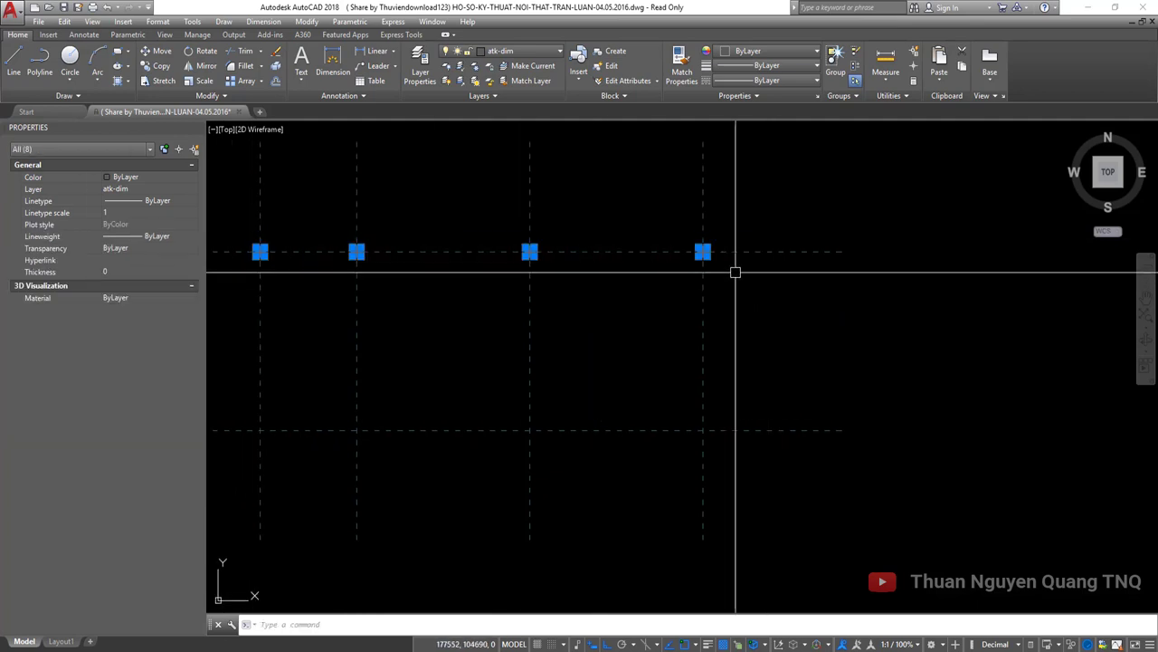
pyautogui.scroll(4, 702, 263)
pyautogui.press('Return')
pyautogui.click(693, 281)
pyautogui.scroll(-3, 693, 326)
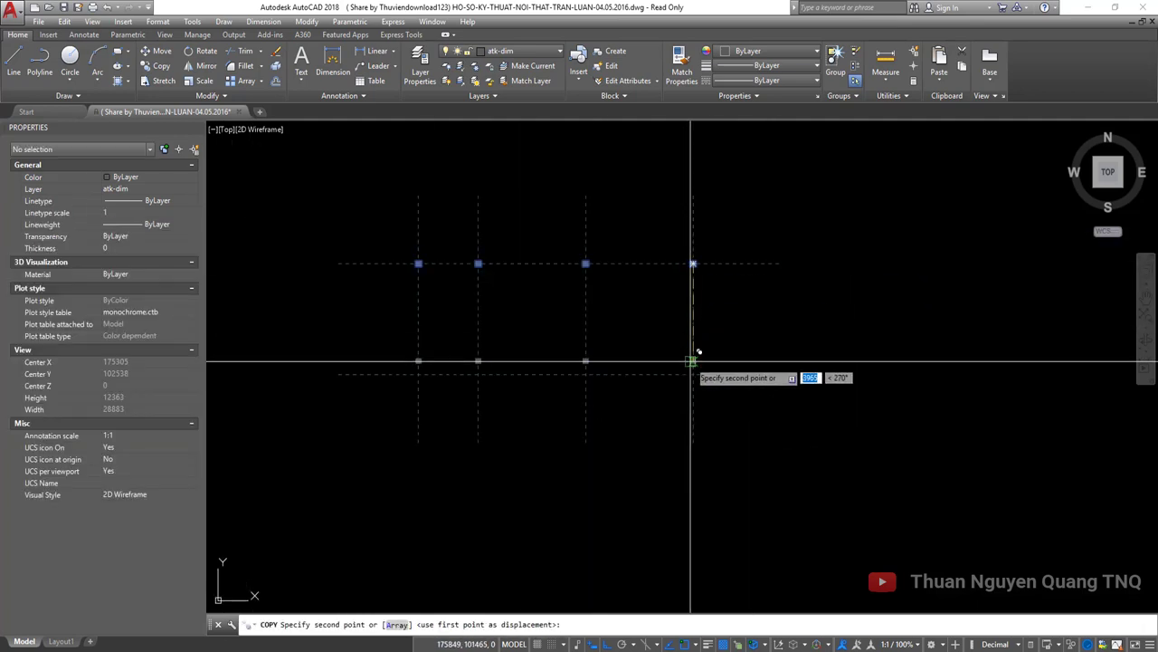
pyautogui.scroll(2, 695, 371)
pyautogui.scroll(-2, 694, 384)
pyautogui.click(696, 396)
pyautogui.press('Return')
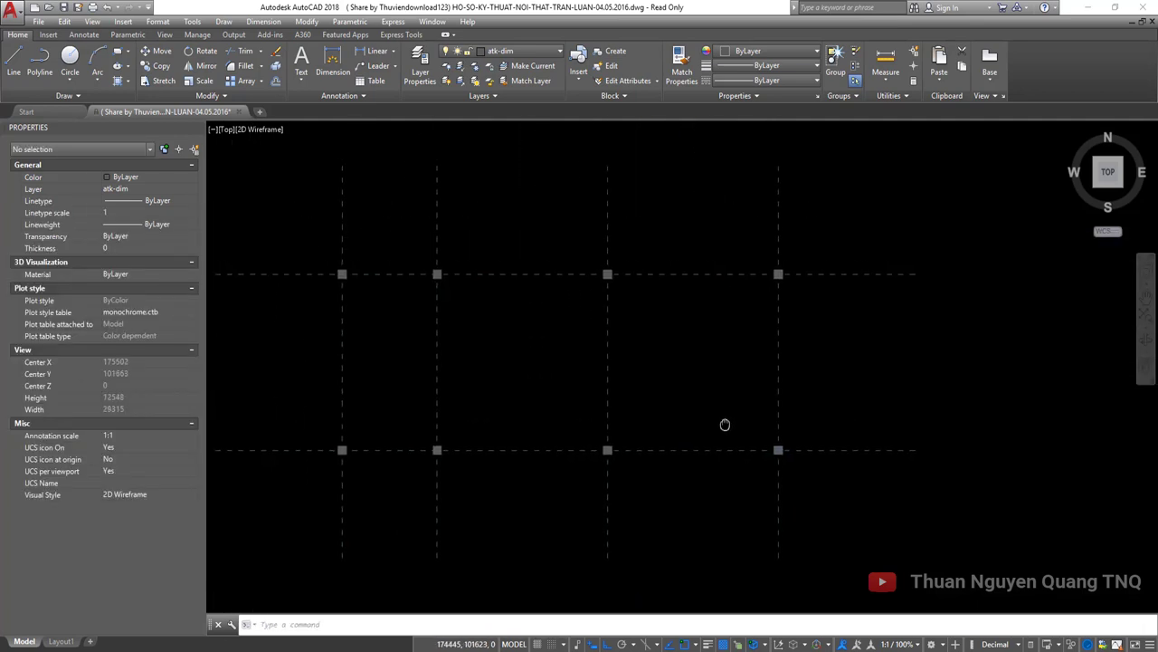
pyautogui.moveTo(680, 335); pyautogui.dragTo(564, 344, button='middle')
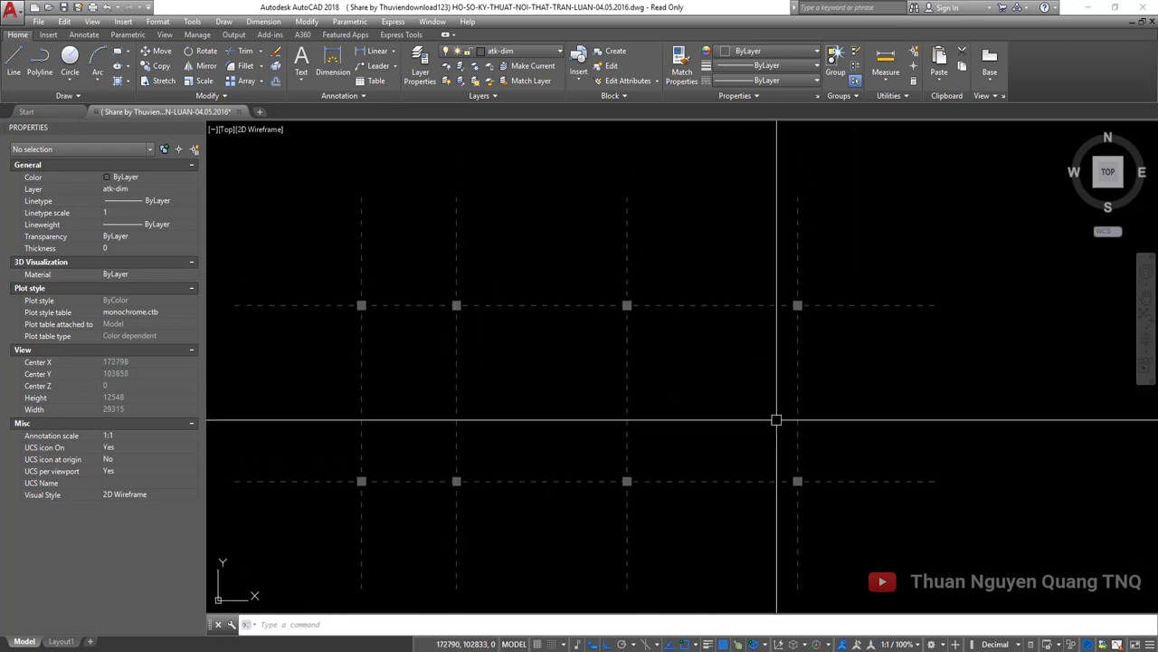
# Step: Make A-BeTong the current layer
pyautogui.write('rec')
pyautogui.press('Return')
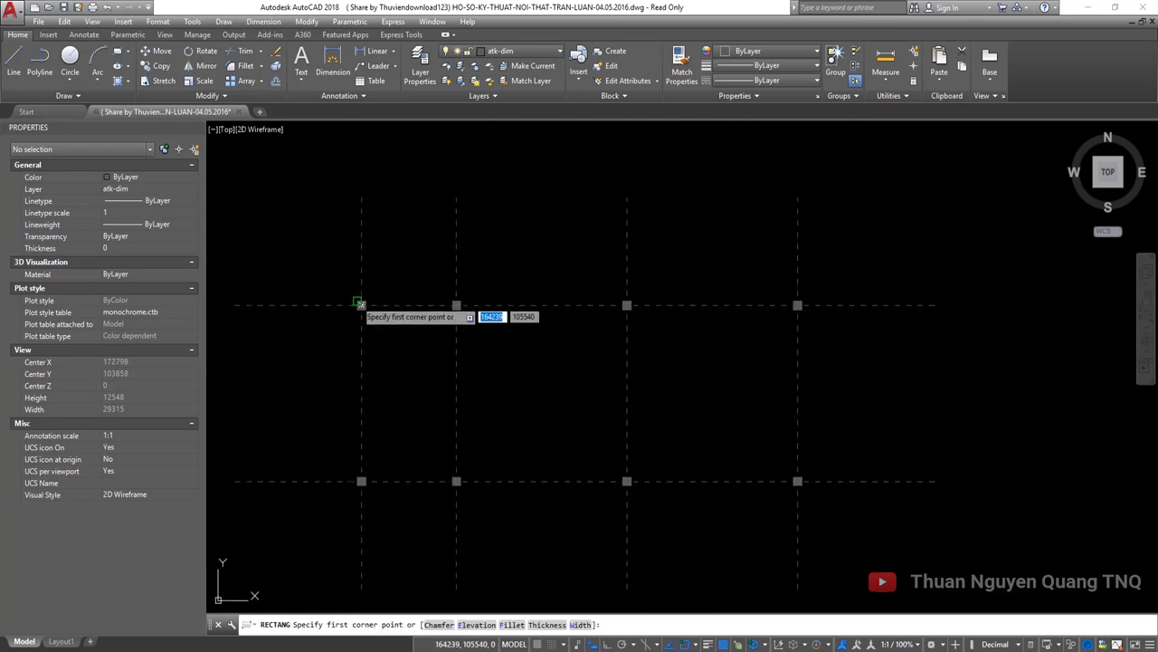
pyautogui.press('Escape')
pyautogui.click(506, 53)
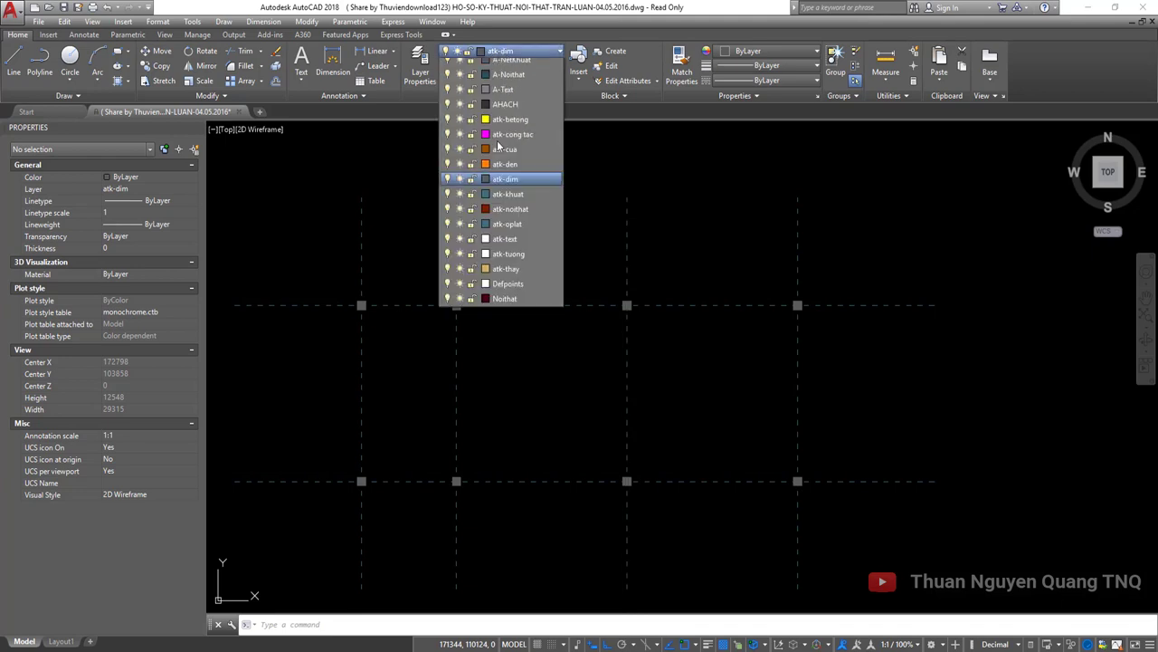
pyautogui.click(507, 291)
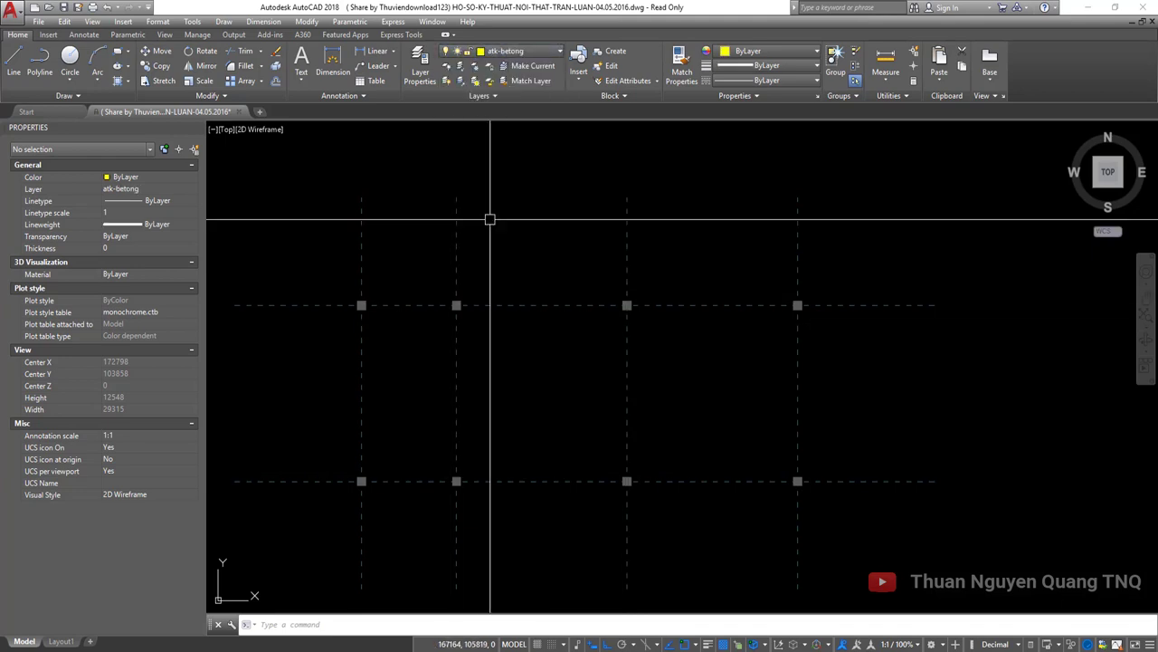
pyautogui.click(506, 51)
pyautogui.click(509, 82)
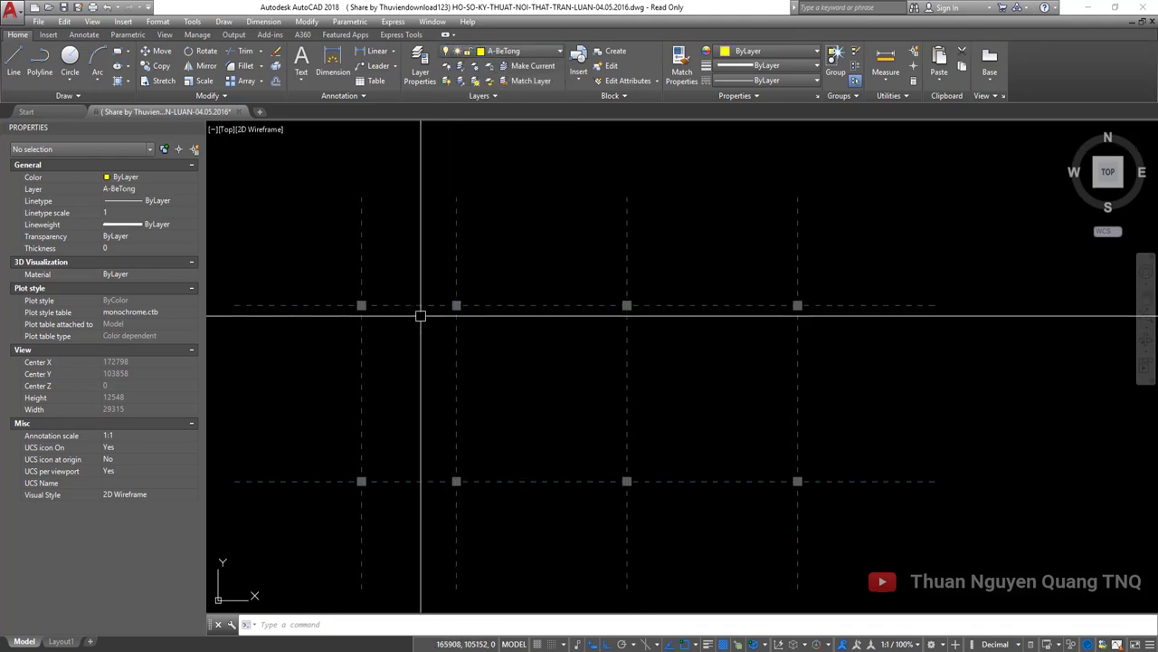
# Step: Draw a rectangle joining the corner columns and offset it inward
pyautogui.write('rec')
pyautogui.press('Return')
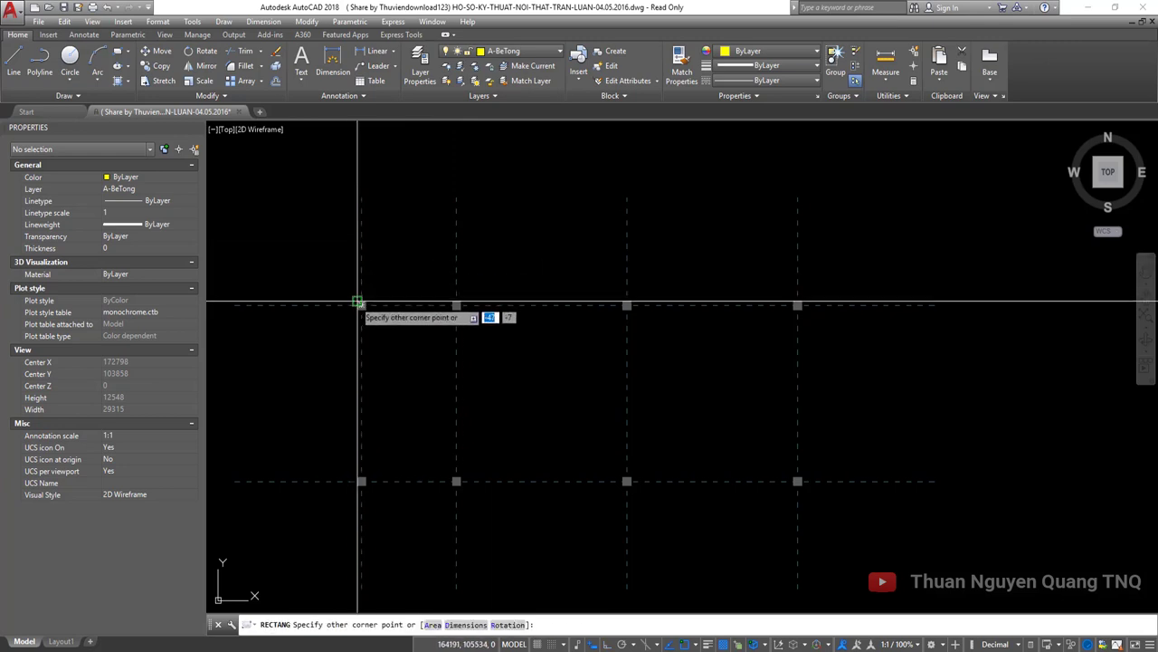
pyautogui.click(800, 481)
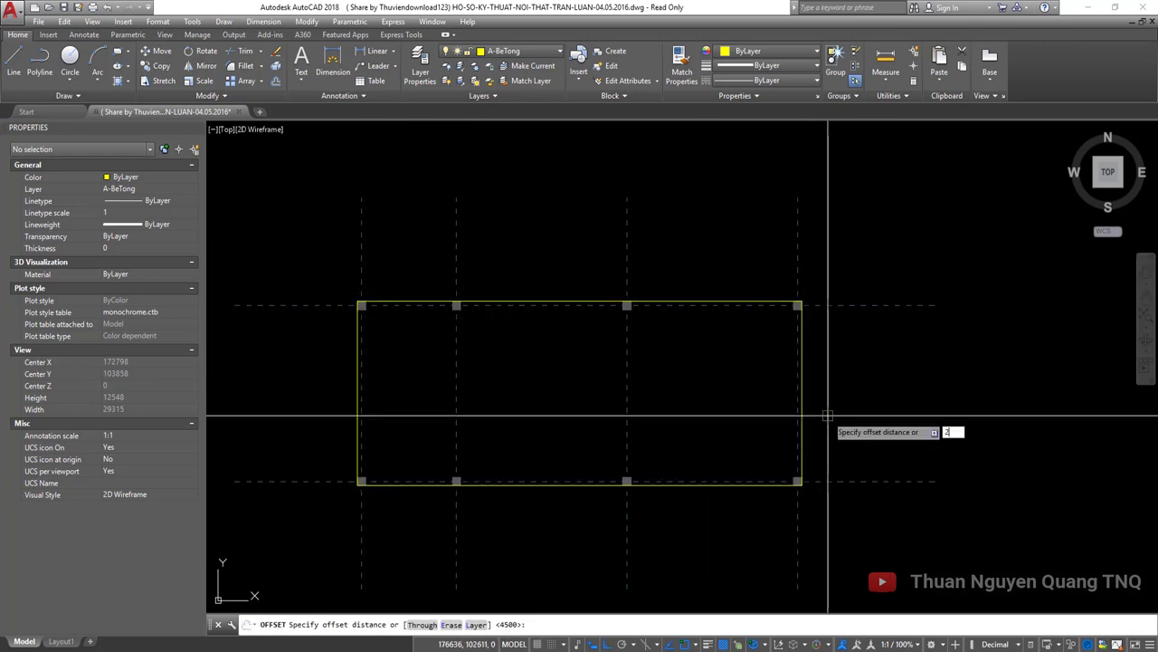
pyautogui.click(802, 401)
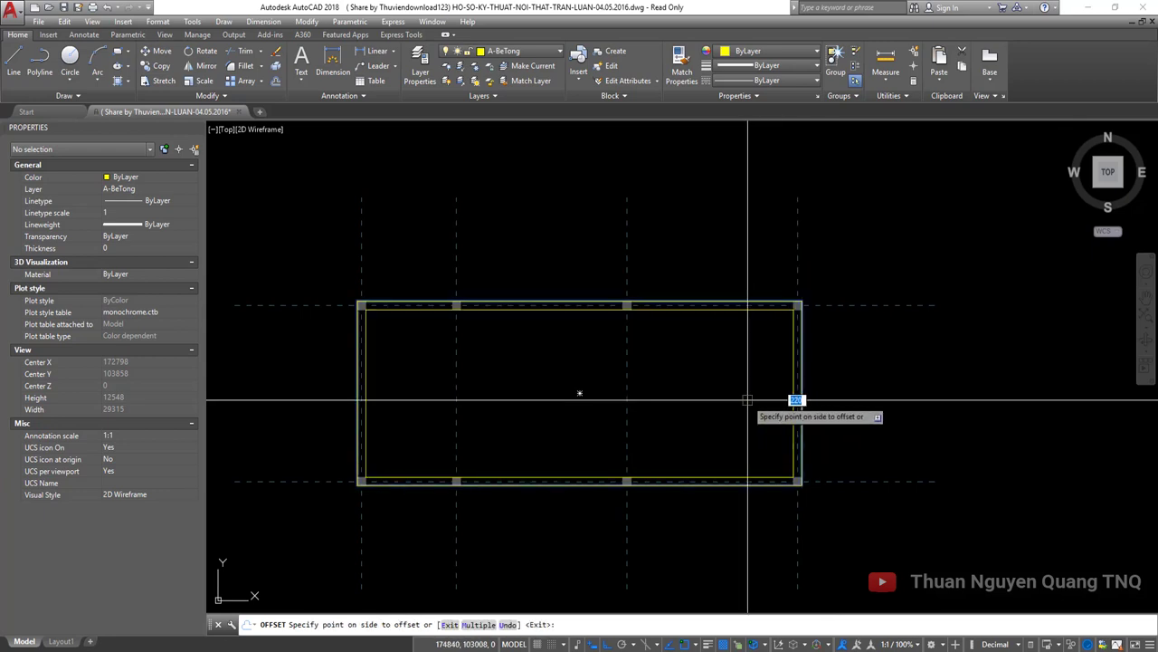
pyautogui.click(724, 407)
pyautogui.press('Escape')
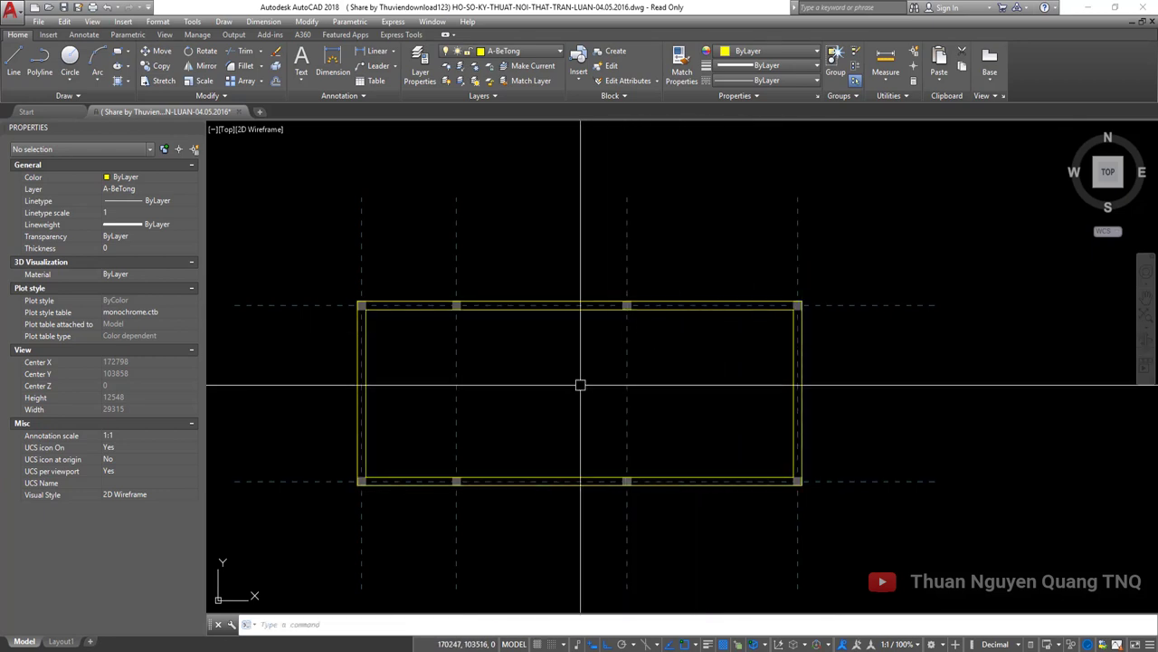
pyautogui.scroll(2, 450, 378)
pyautogui.scroll(1, 957, 406)
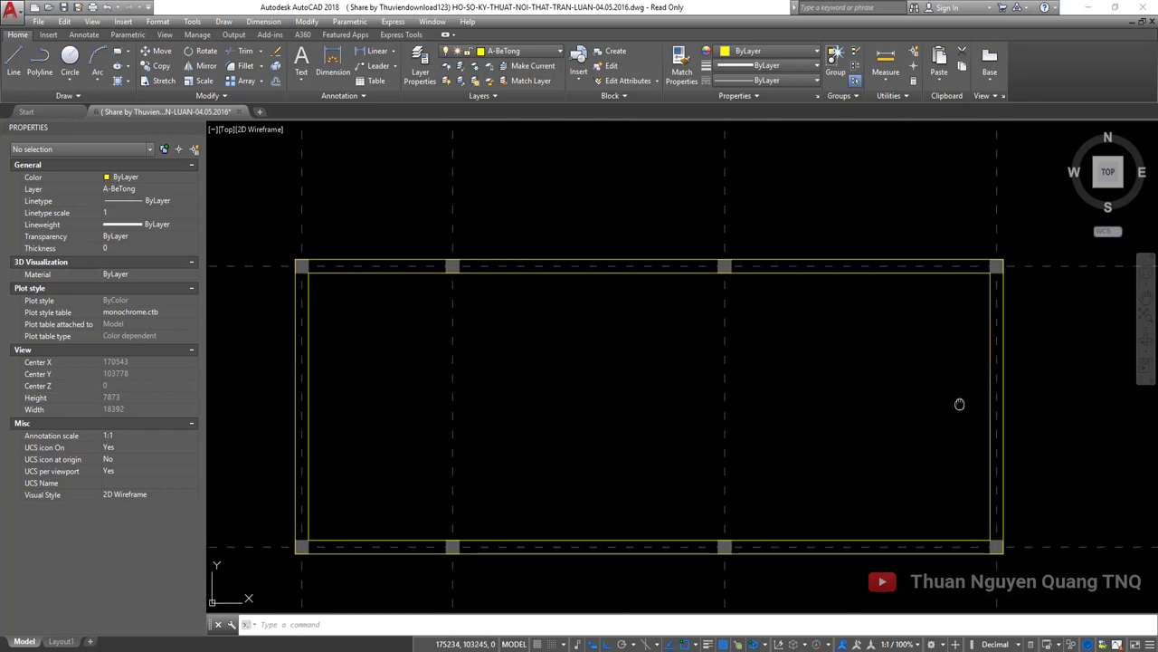
pyautogui.scroll(-1, 918, 344)
pyautogui.scroll(-6, 724, 380)
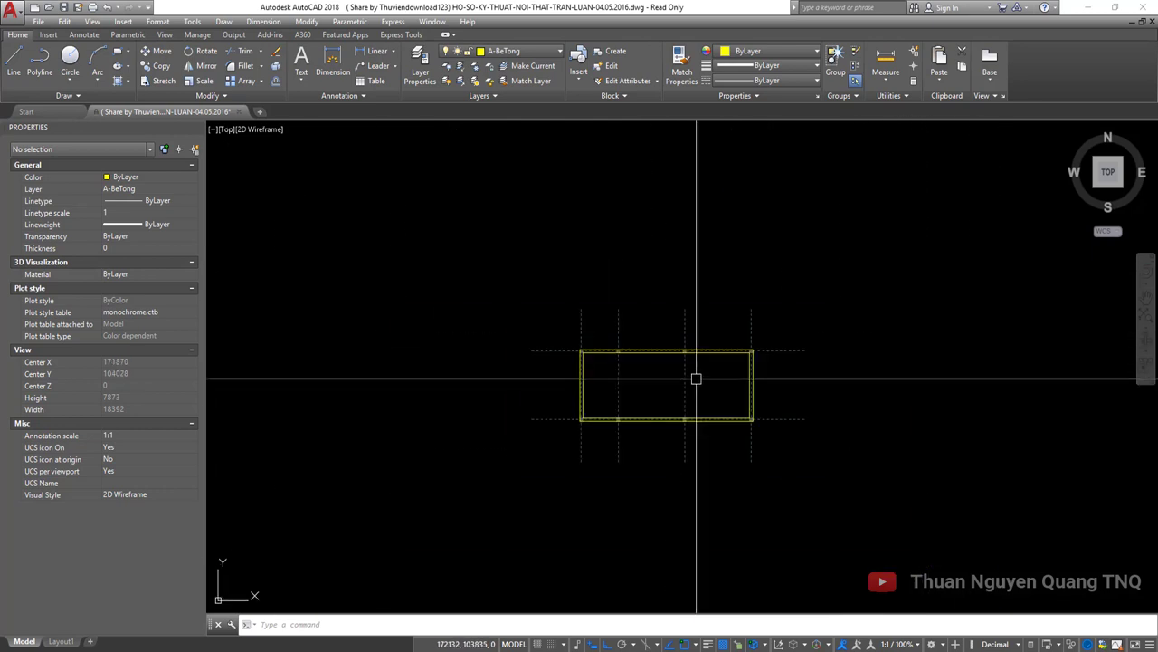
pyautogui.scroll(-2, 669, 411)
pyautogui.moveTo(669, 411); pyautogui.dragTo(850, 444, button='middle')
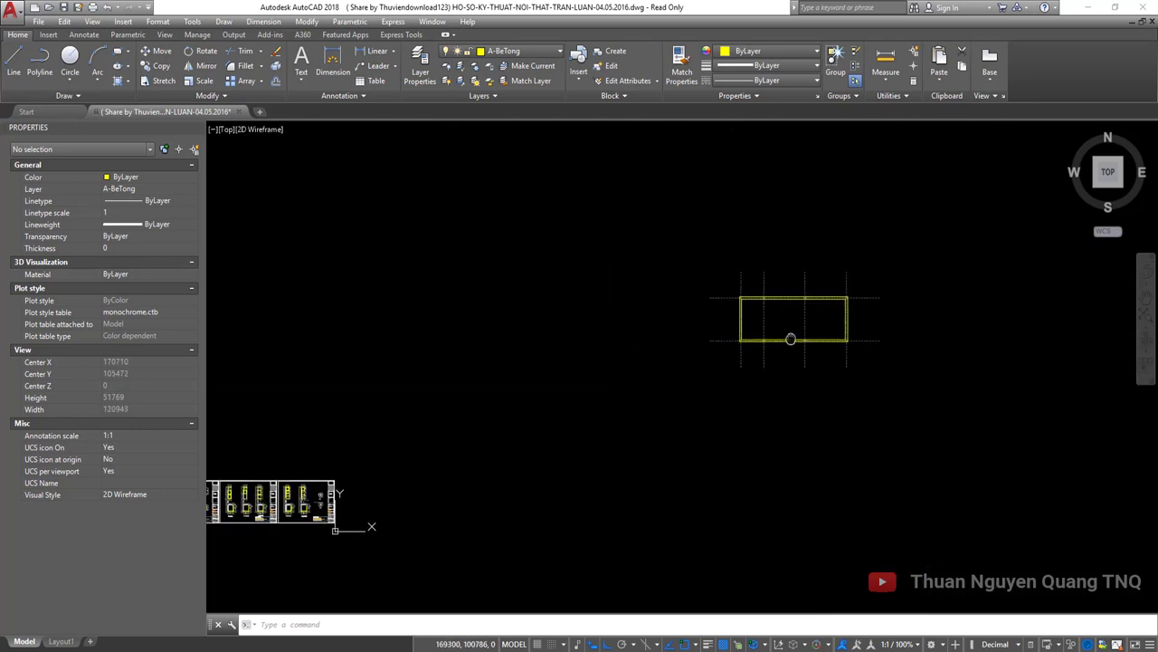
pyautogui.scroll(2, 894, 441)
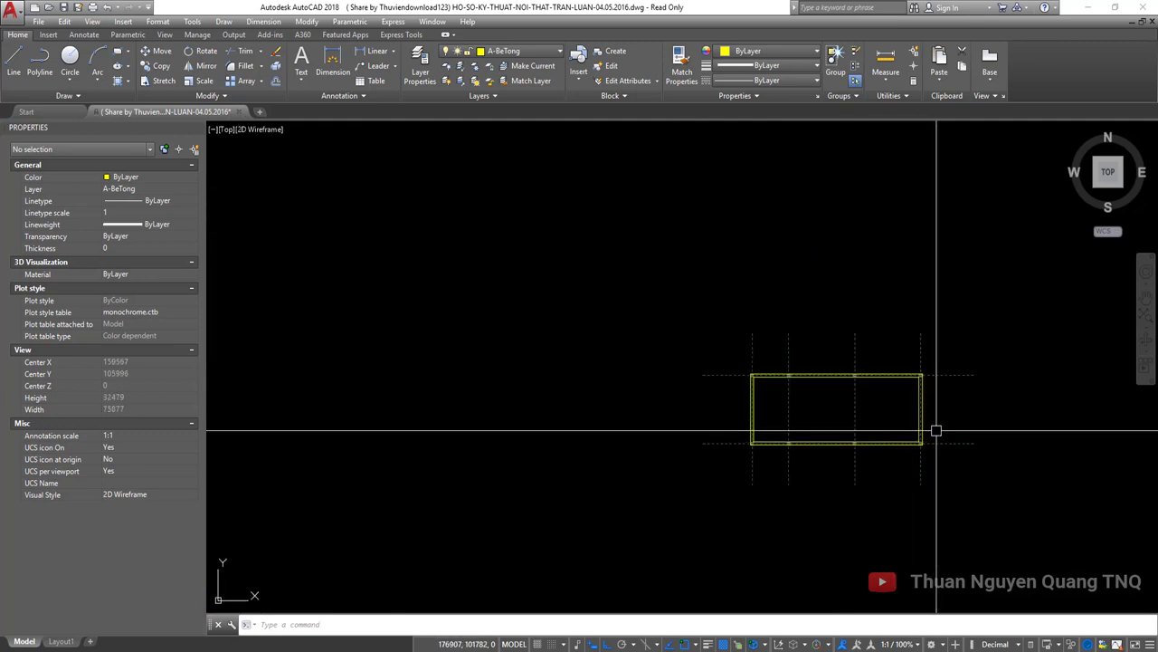
pyautogui.scroll(2, 908, 416)
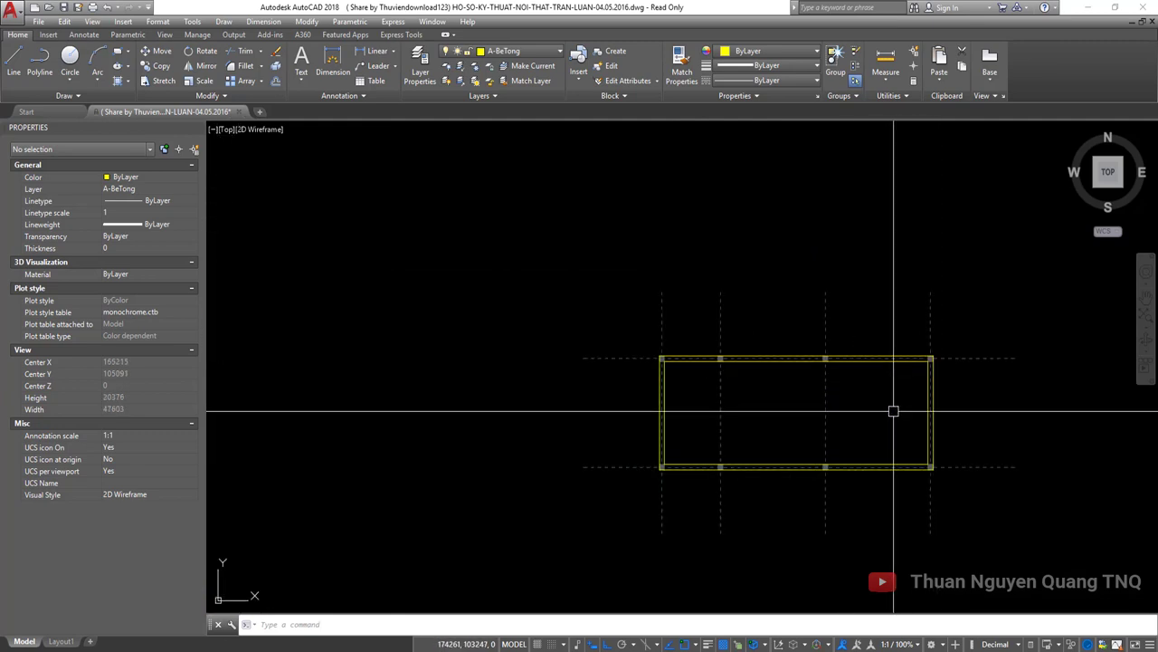
pyautogui.moveTo(896, 419)
pyautogui.mouseDown(button='middle')
pyautogui.moveTo(818, 479)
pyautogui.moveTo(409, 377)
pyautogui.moveTo(486, 341)
pyautogui.mouseUp(button='middle')
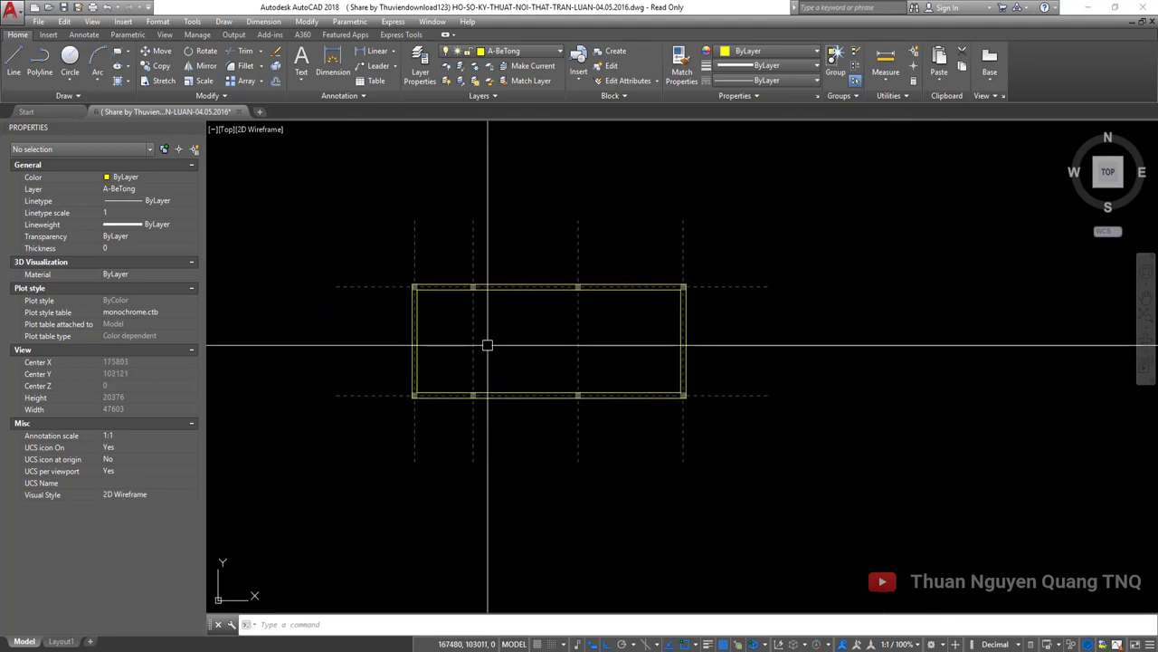
pyautogui.scroll(2, 566, 323)
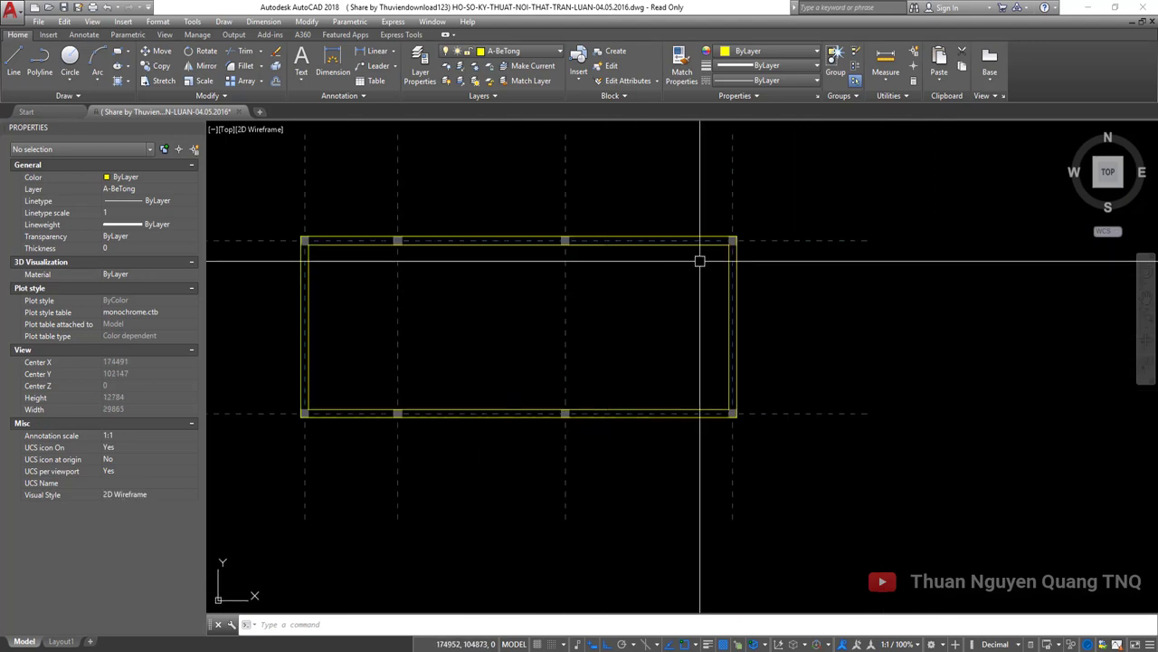
pyautogui.click(698, 259)
pyautogui.click(256, 217)
pyautogui.press('Escape')
pyautogui.scroll(2, 455, 336)
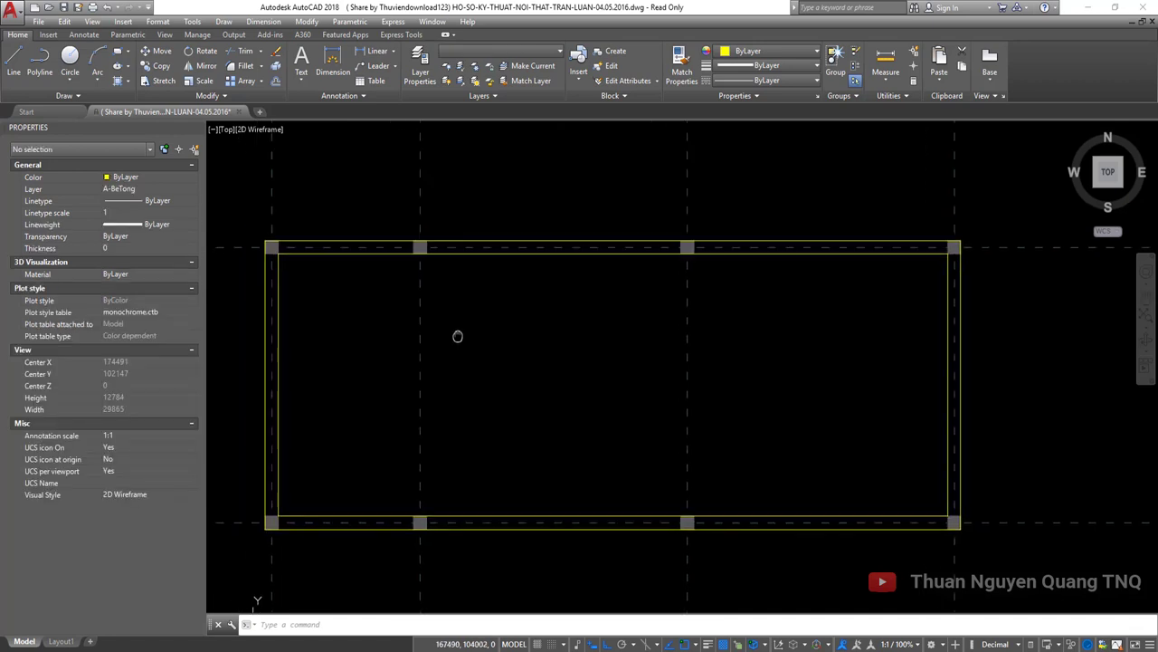
pyautogui.scroll(-3, 766, 411)
pyautogui.click(874, 503)
pyautogui.click(522, 320)
pyautogui.press('Escape')
pyautogui.scroll(-5, 566, 393)
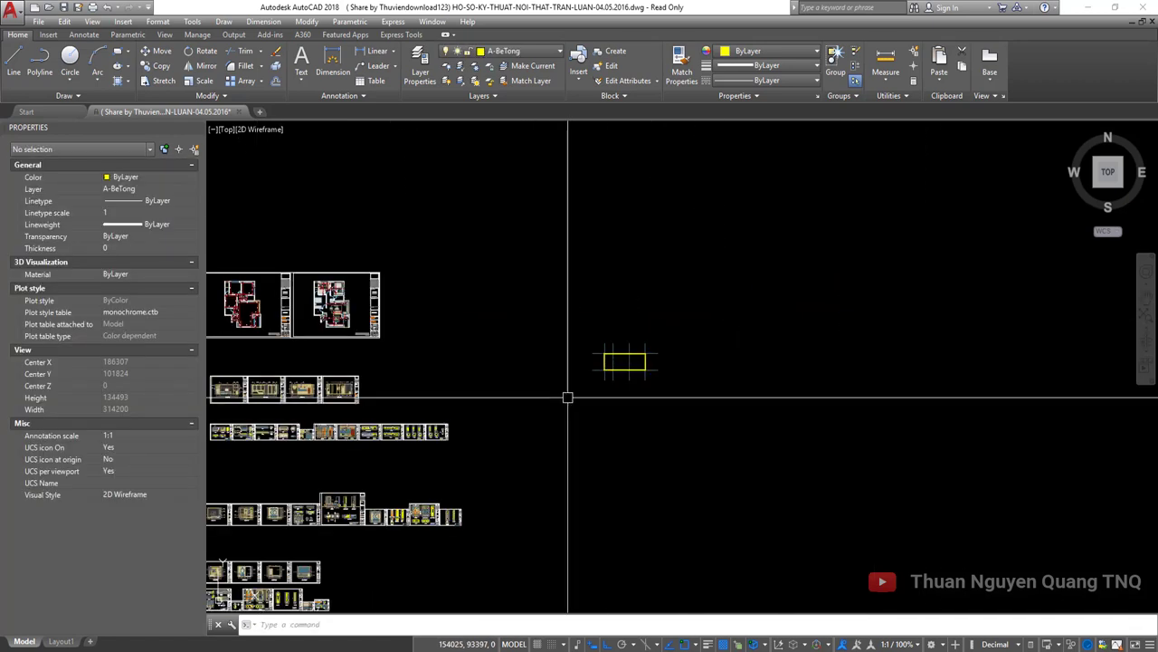
pyautogui.moveTo(567, 392); pyautogui.dragTo(678, 328, button='middle')
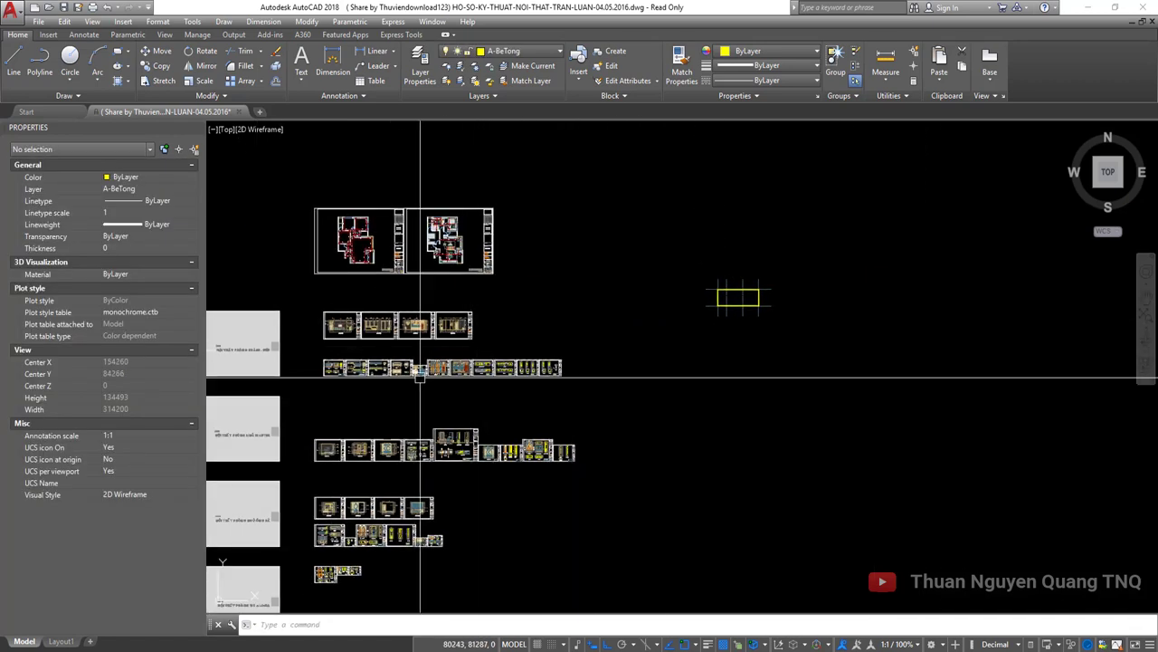
pyautogui.scroll(4, 462, 367)
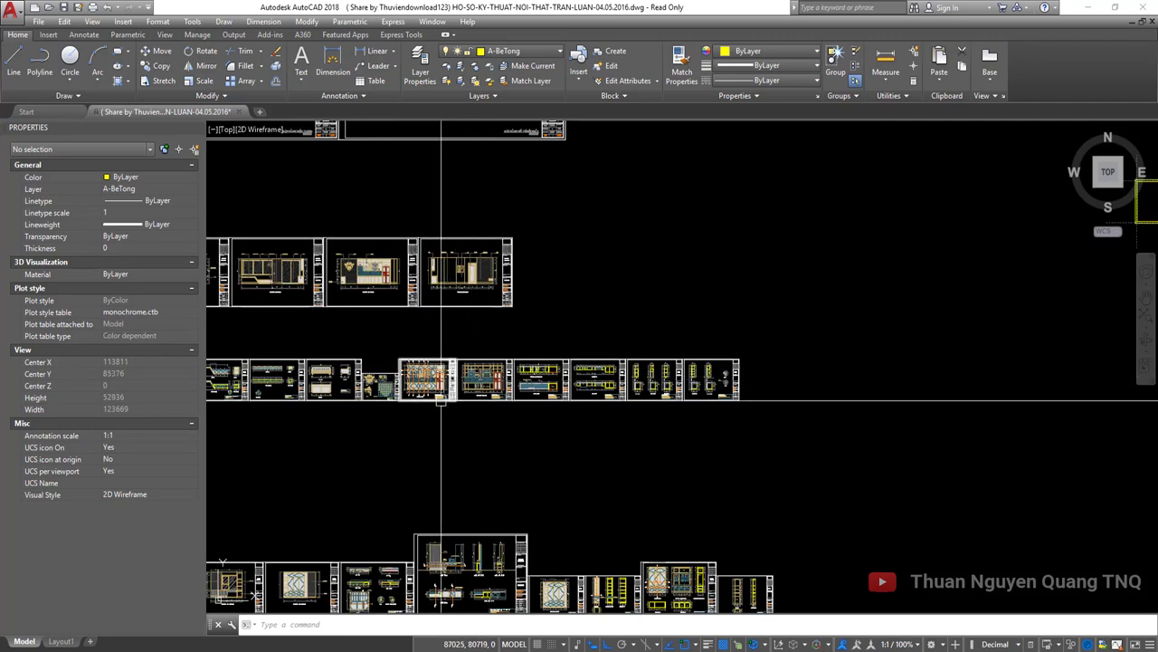
pyautogui.scroll(-2, 443, 403)
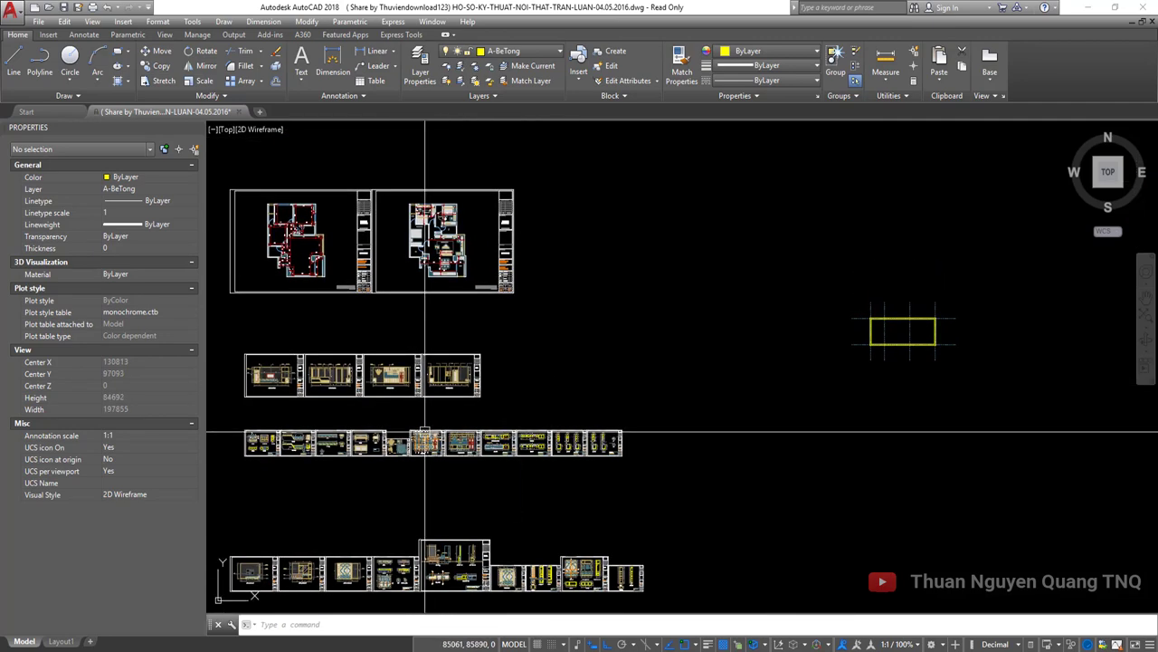